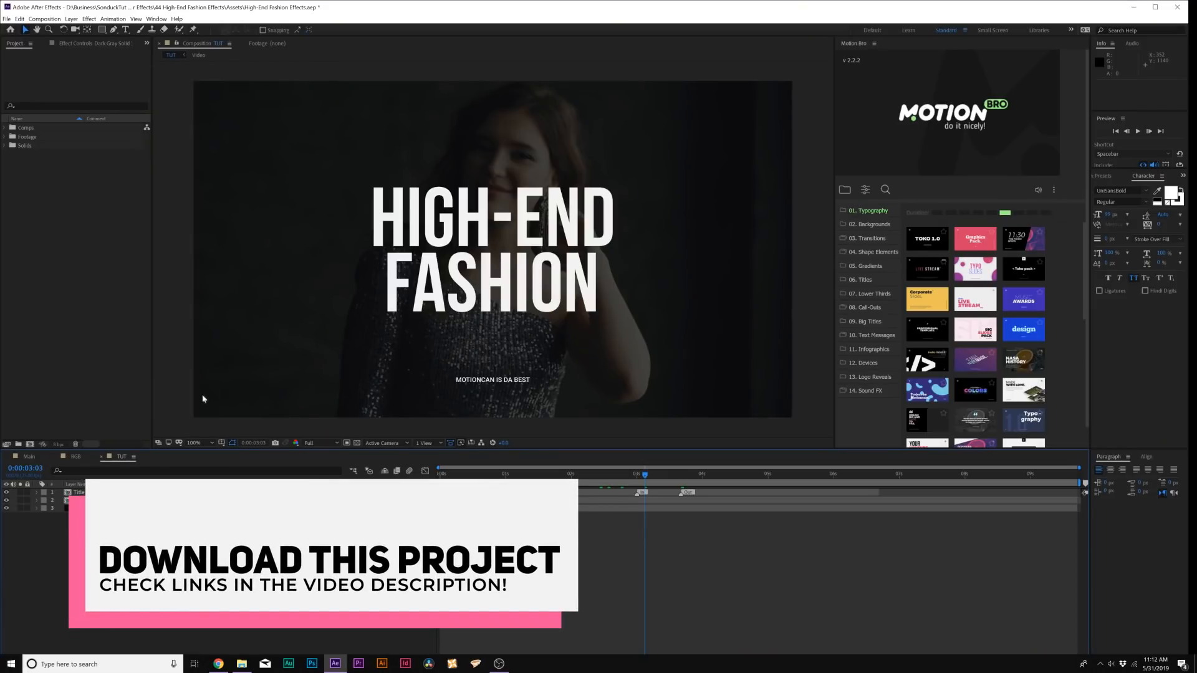
Step: Add a text layer containing a white X in the composition
{"action": "left_click", "coordinate": [125, 29]}
{"action": "left_click", "coordinate": [314, 318]}
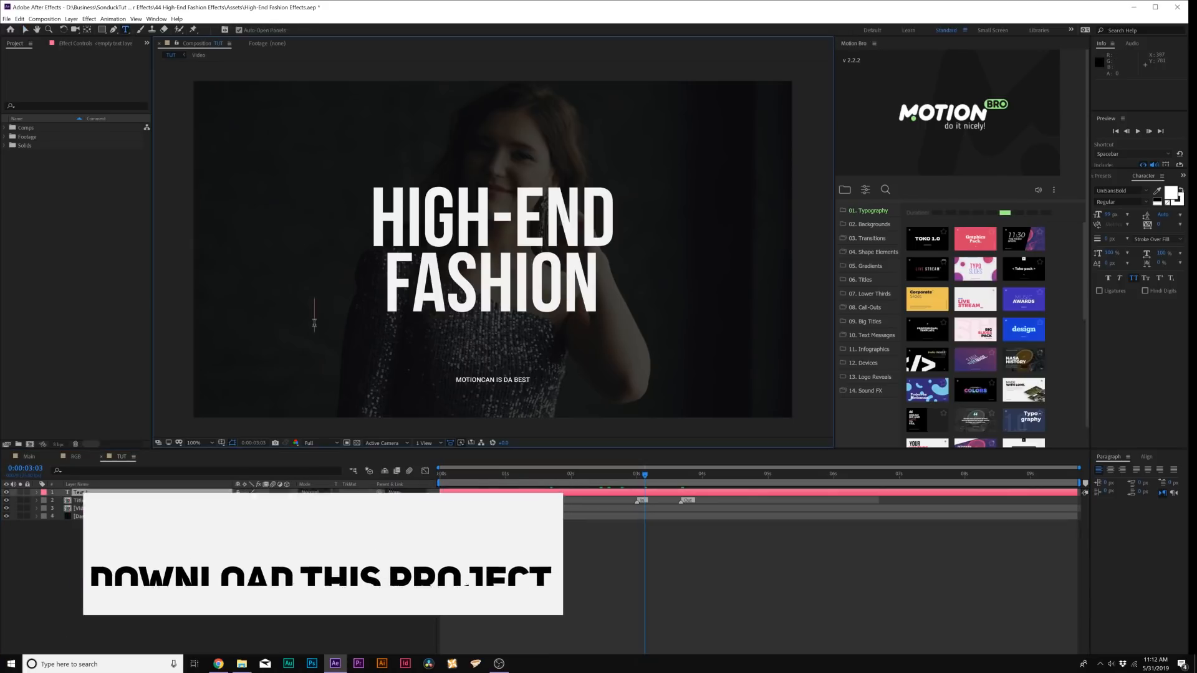
{"action": "type", "text": "X"}
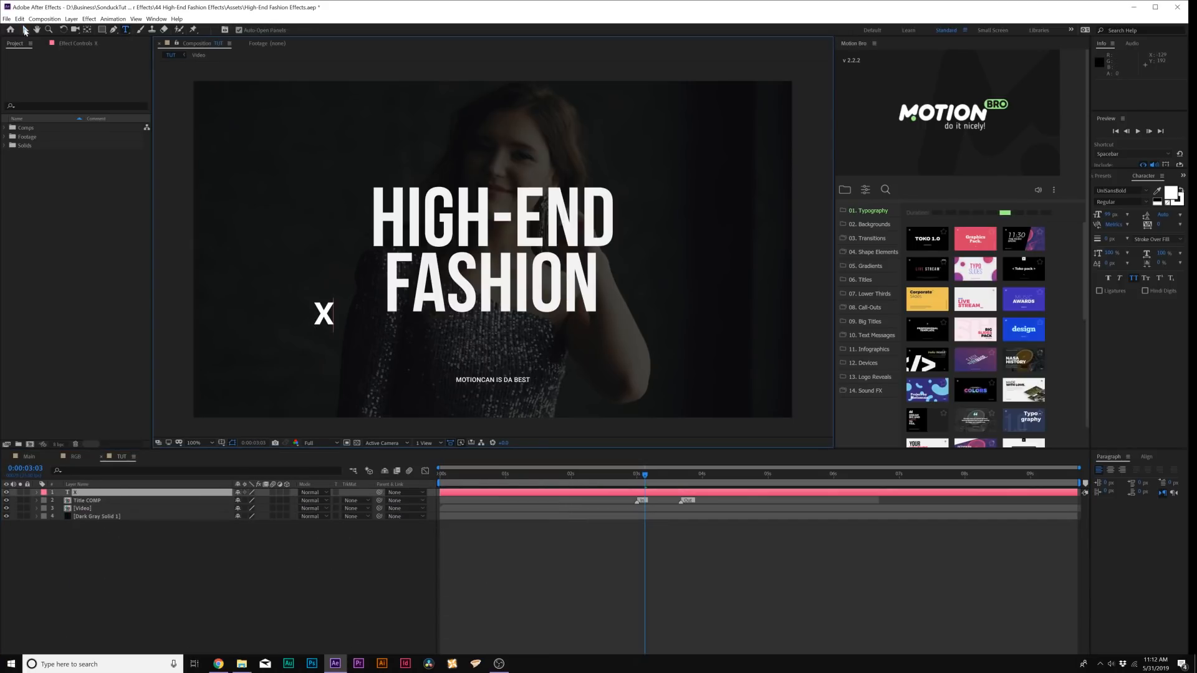
{"action": "left_click", "coordinate": [25, 30]}
Step: Try drawing a star shape, then undo it and return to the Selection tool
{"action": "left_click_drag", "start_coordinate": [101, 29], "coordinate": [140, 70]}
{"action": "left_click", "coordinate": [294, 204]}
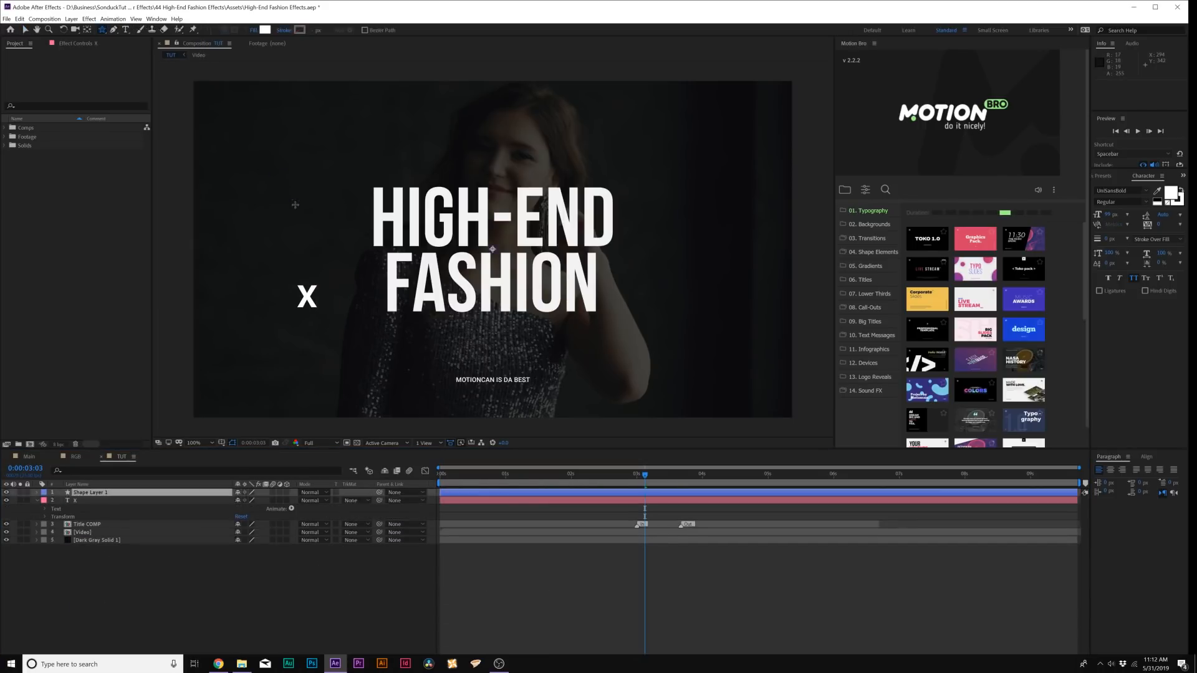
{"action": "left_click_drag", "start_coordinate": [294, 204], "coordinate": [296, 203]}
{"action": "key", "text": "ctrl+z"}
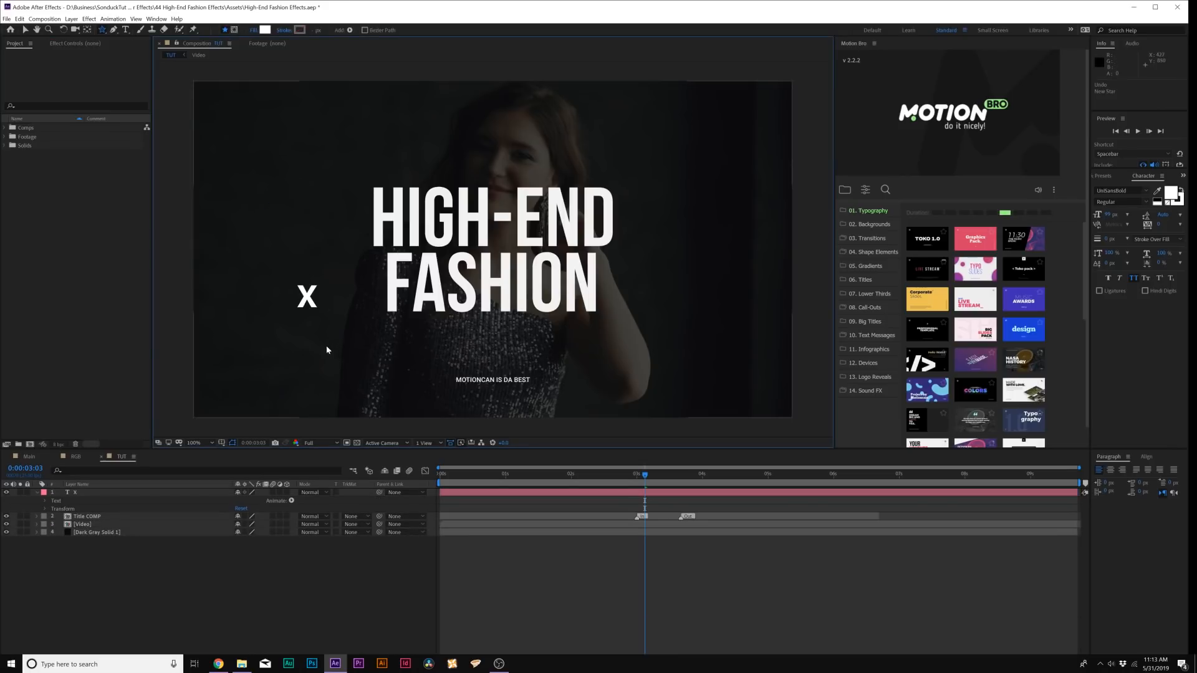
{"action": "key", "text": "v"}
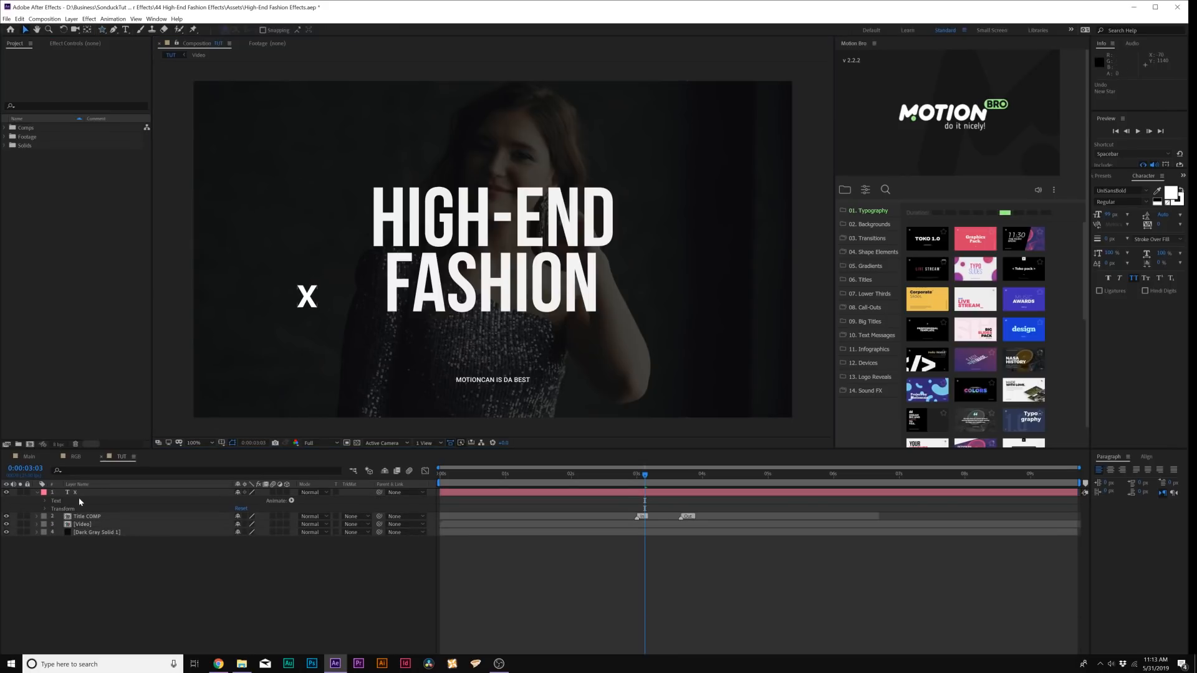
Step: Create a new solid layer named Particles above the X text layer
{"action": "left_click", "coordinate": [74, 493]}
{"action": "left_click", "coordinate": [36, 493]}
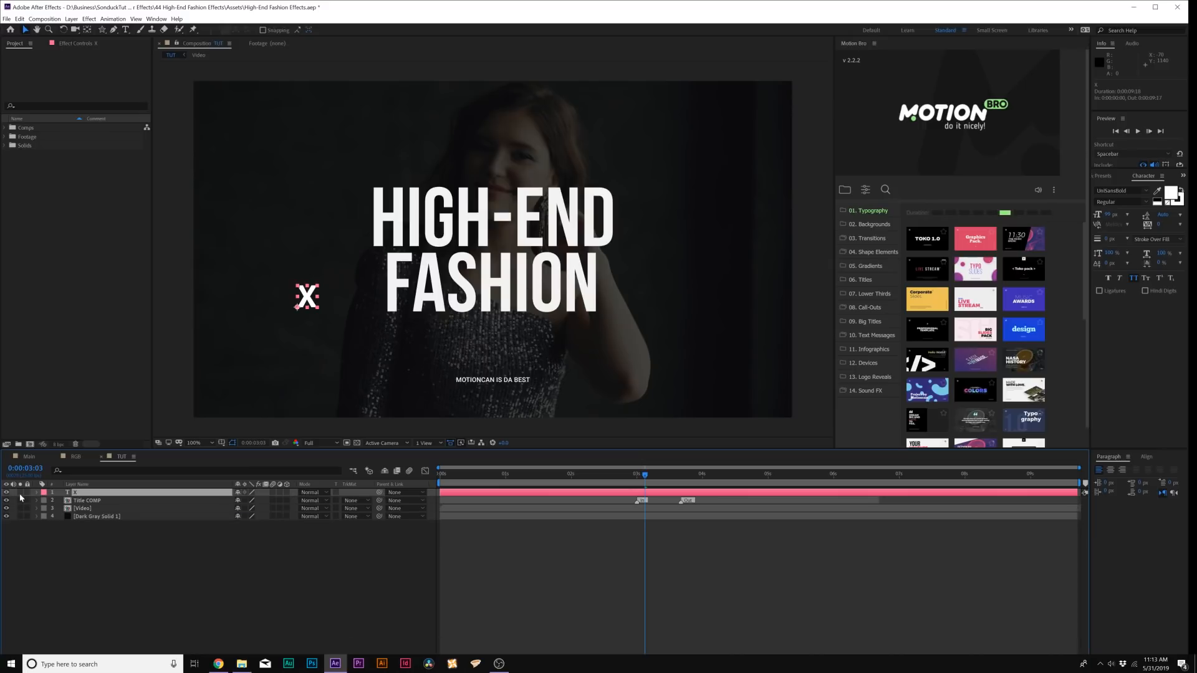
{"action": "left_click", "coordinate": [73, 19]}
{"action": "mouse_move", "coordinate": [131, 30]}
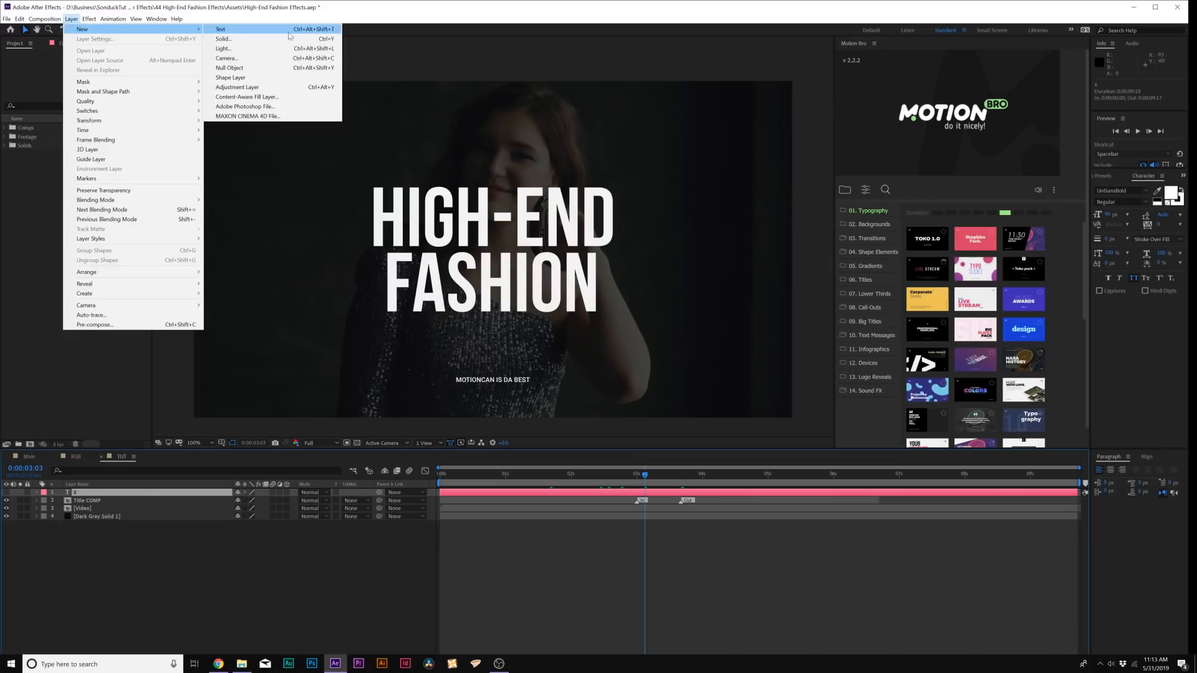
{"action": "left_click", "coordinate": [286, 42]}
{"action": "type", "text": "Particle"}
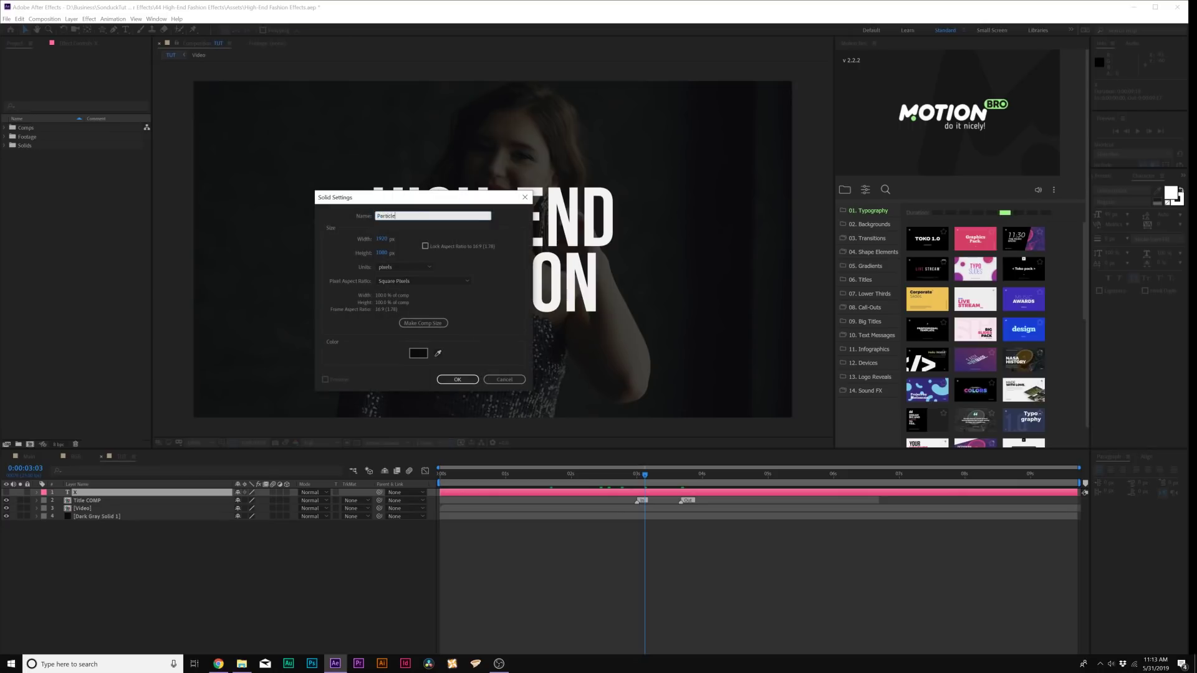
{"action": "type", "text": "s"}
{"action": "key", "text": "Return"}
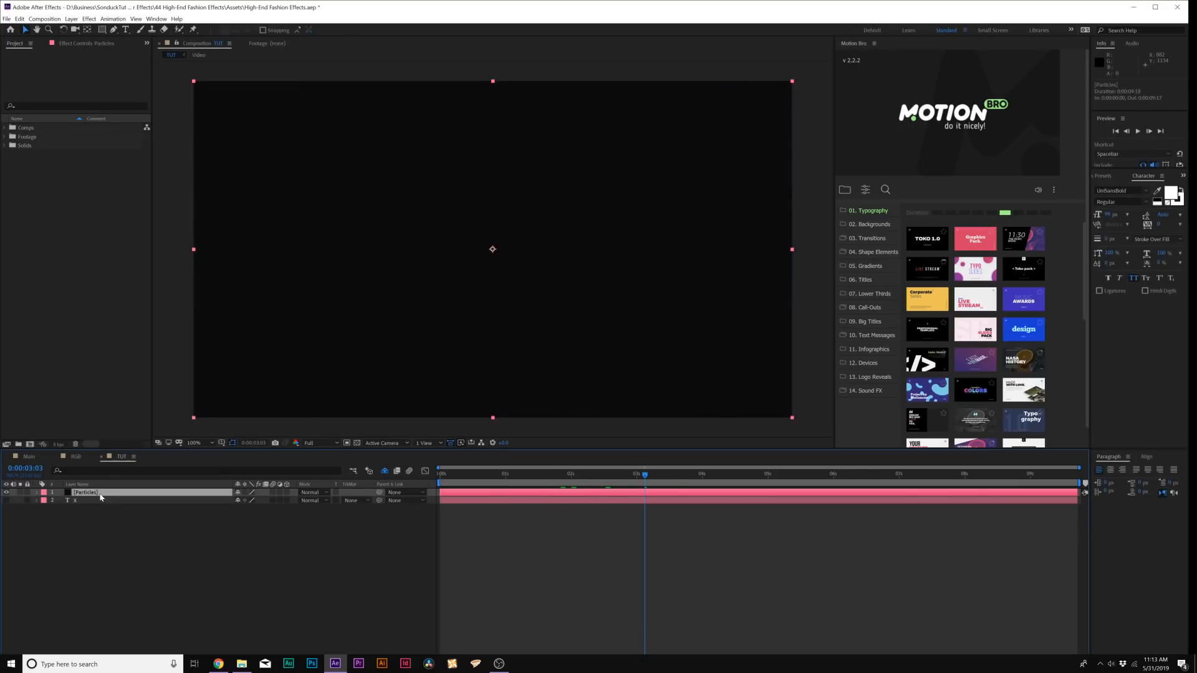
Step: Apply CC Particle World to the solid with Particle Type set to Textured QuadPolygon
{"action": "left_click", "coordinate": [89, 20]}
{"action": "mouse_move", "coordinate": [107, 253]}
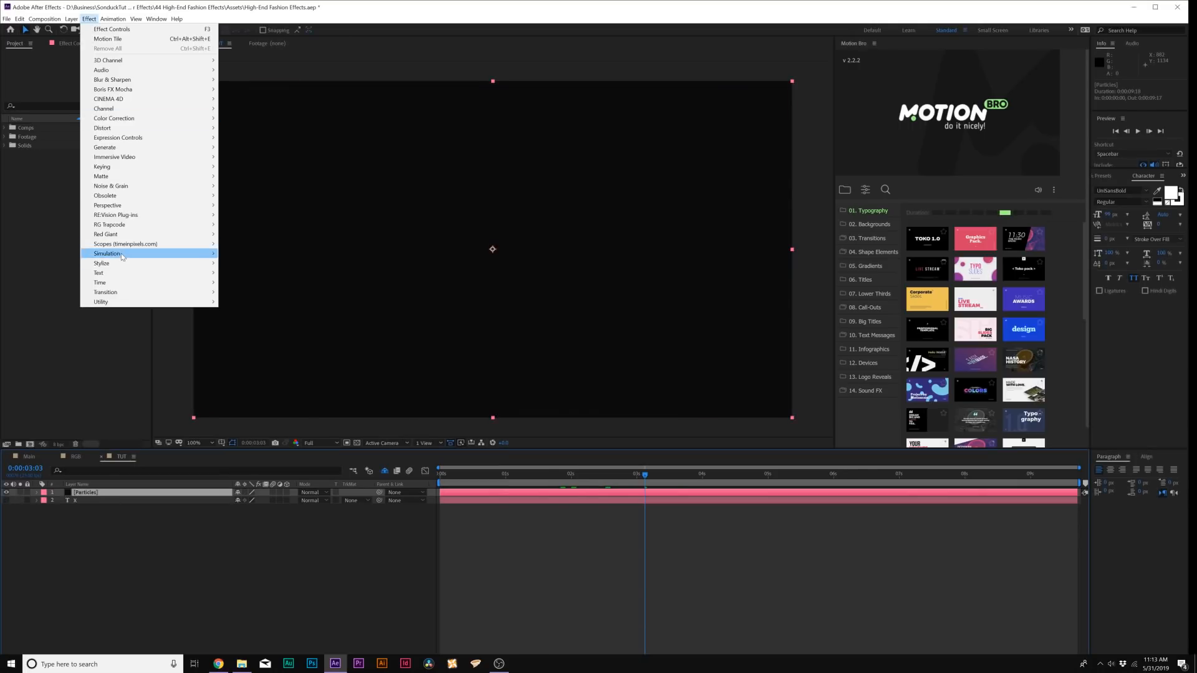
{"action": "left_click", "coordinate": [253, 330]}
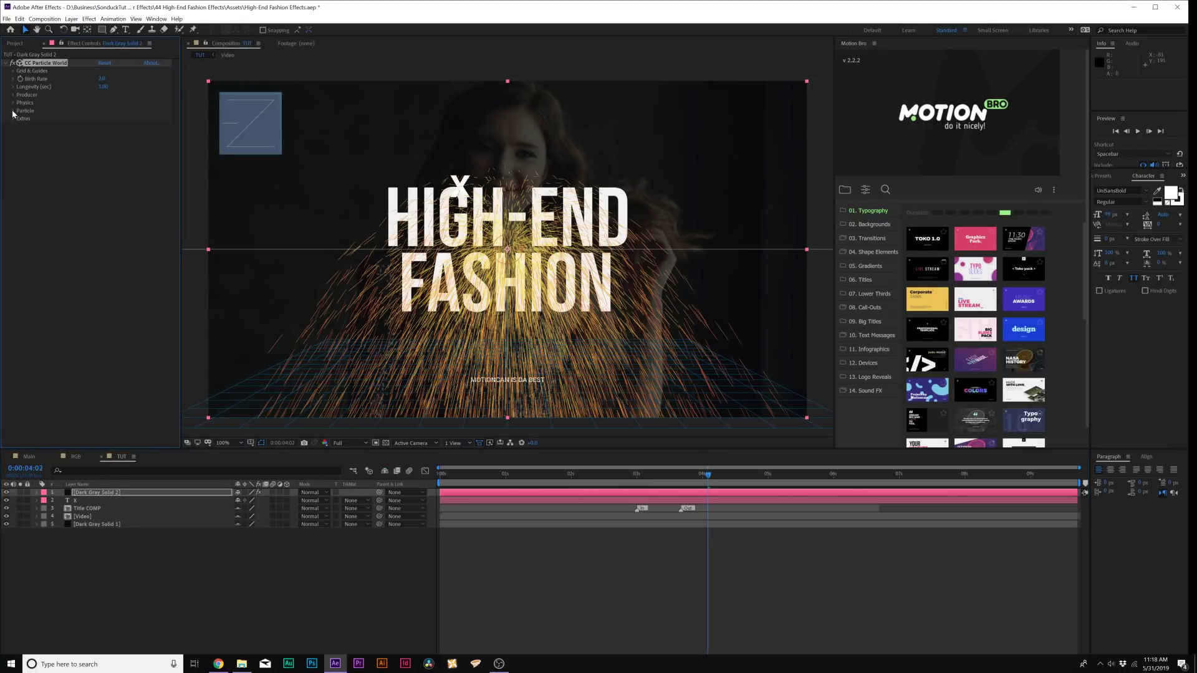
{"action": "left_click", "coordinate": [13, 110]}
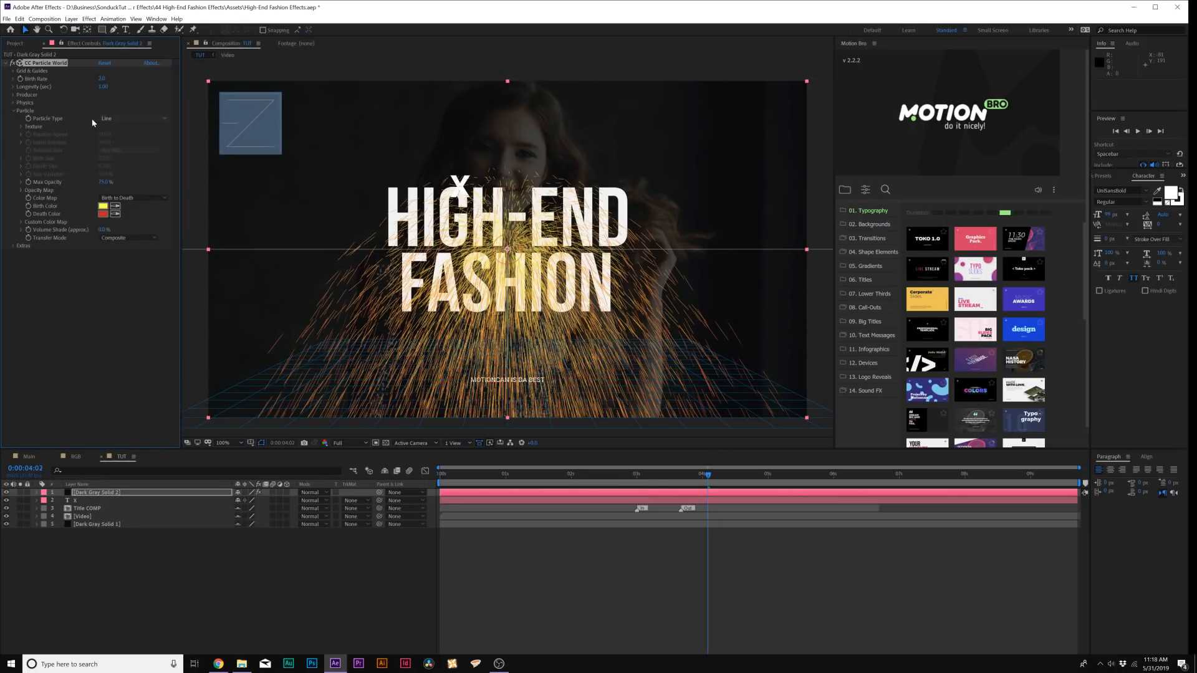
{"action": "left_click", "coordinate": [120, 119]}
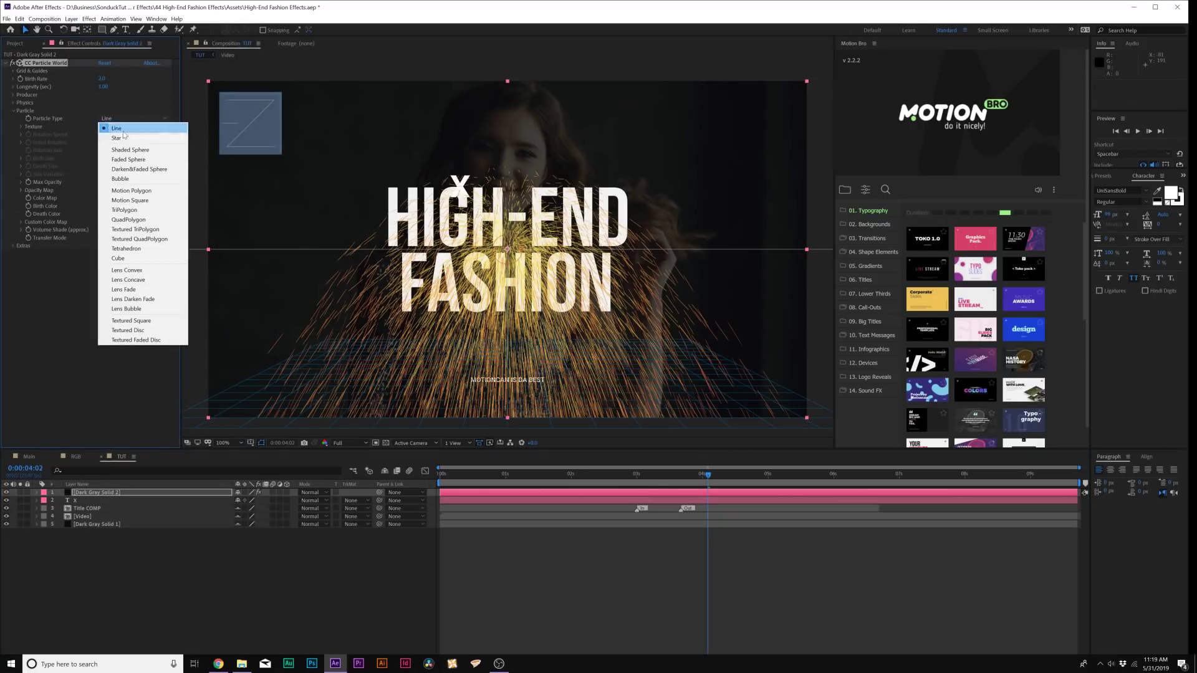
{"action": "left_click", "coordinate": [136, 239]}
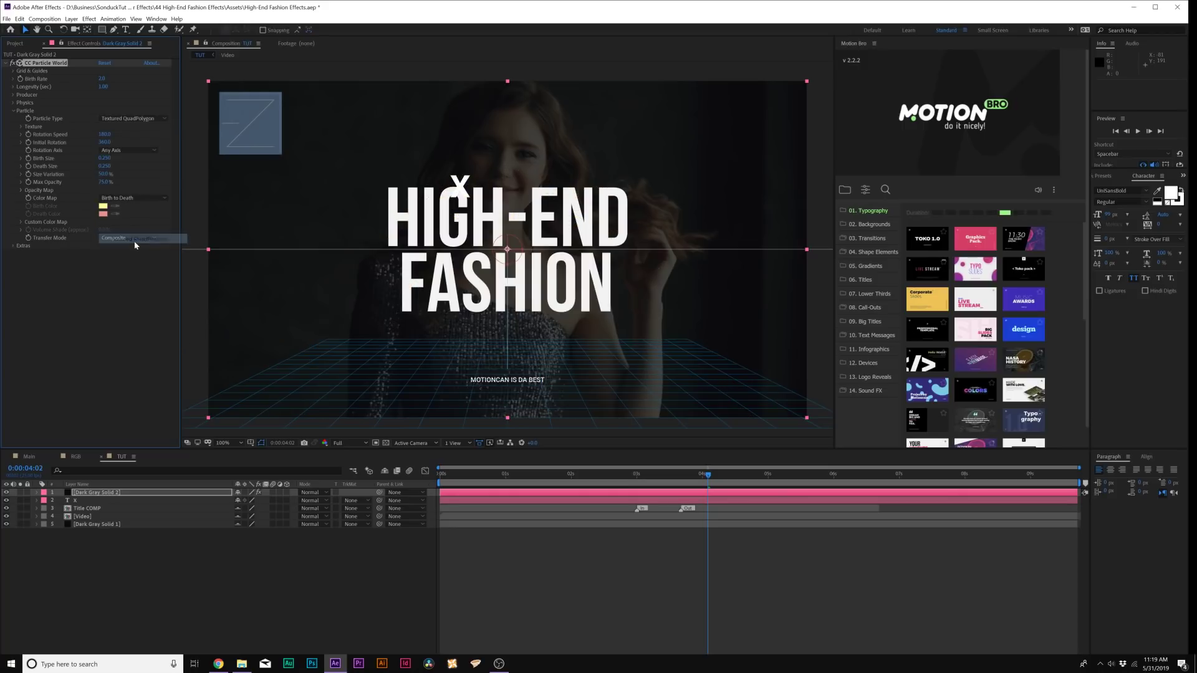
Step: Set the particle Texture Layer to the 2. X text layer
{"action": "left_click", "coordinate": [21, 126]}
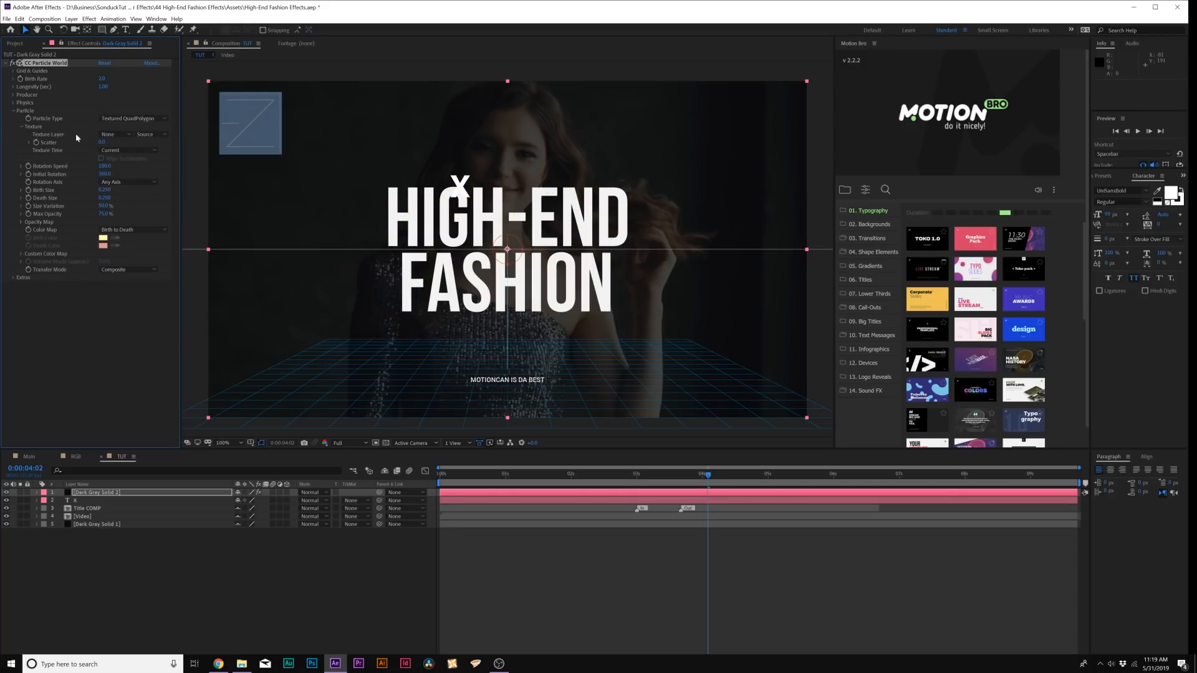
{"action": "left_click", "coordinate": [118, 135]}
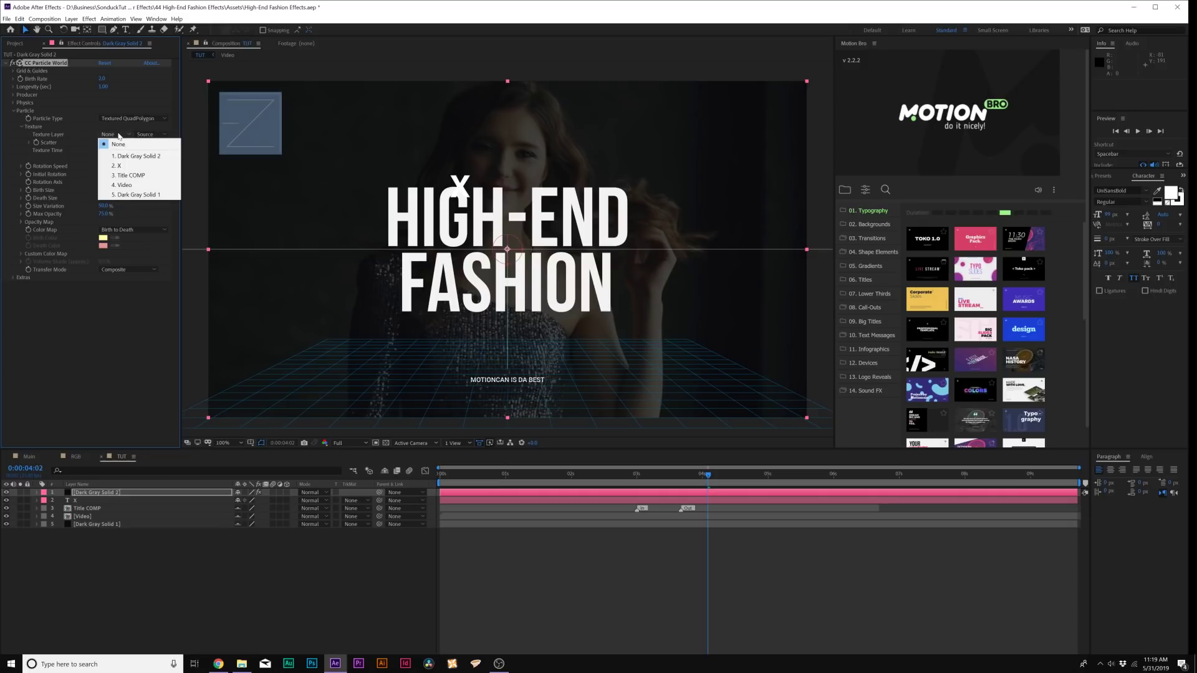
{"action": "left_click", "coordinate": [134, 167]}
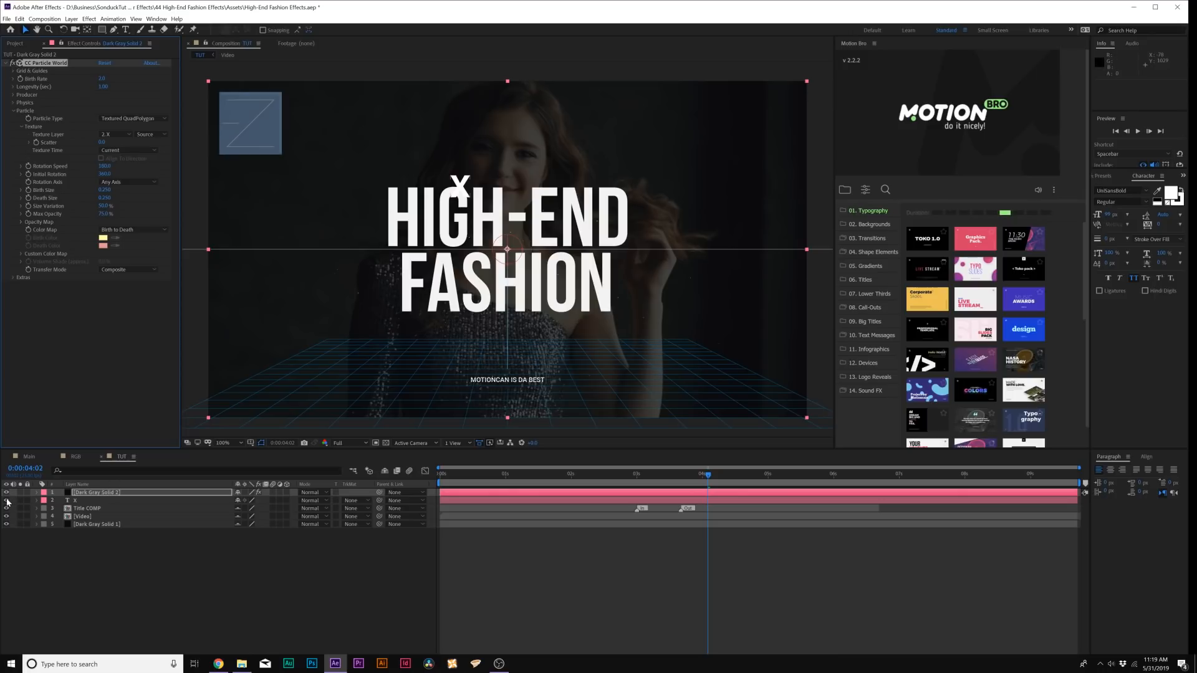
Step: Solo the particle layer and drag Producer Position Z negative so X particles spread across the frame
{"action": "key", "text": "period"}
{"action": "key", "text": "period"}
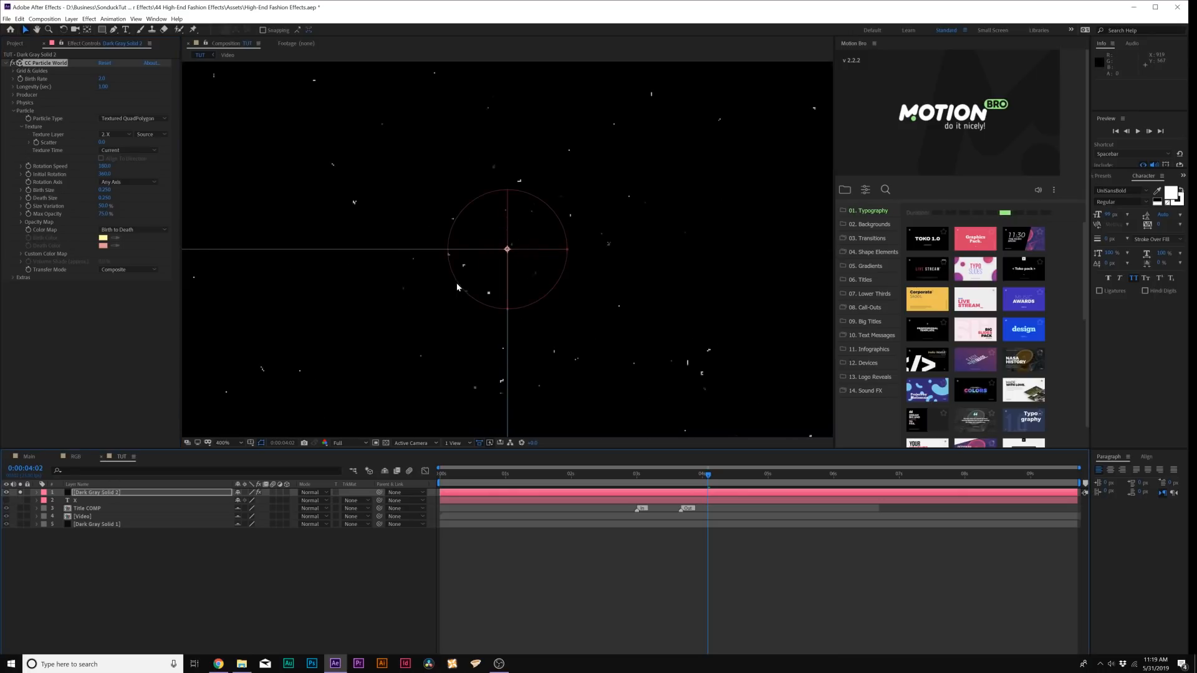
{"action": "key", "text": "period"}
{"action": "key", "text": "period"}
{"action": "key", "text": "comma"}
{"action": "key", "text": "comma"}
{"action": "key", "text": "comma"}
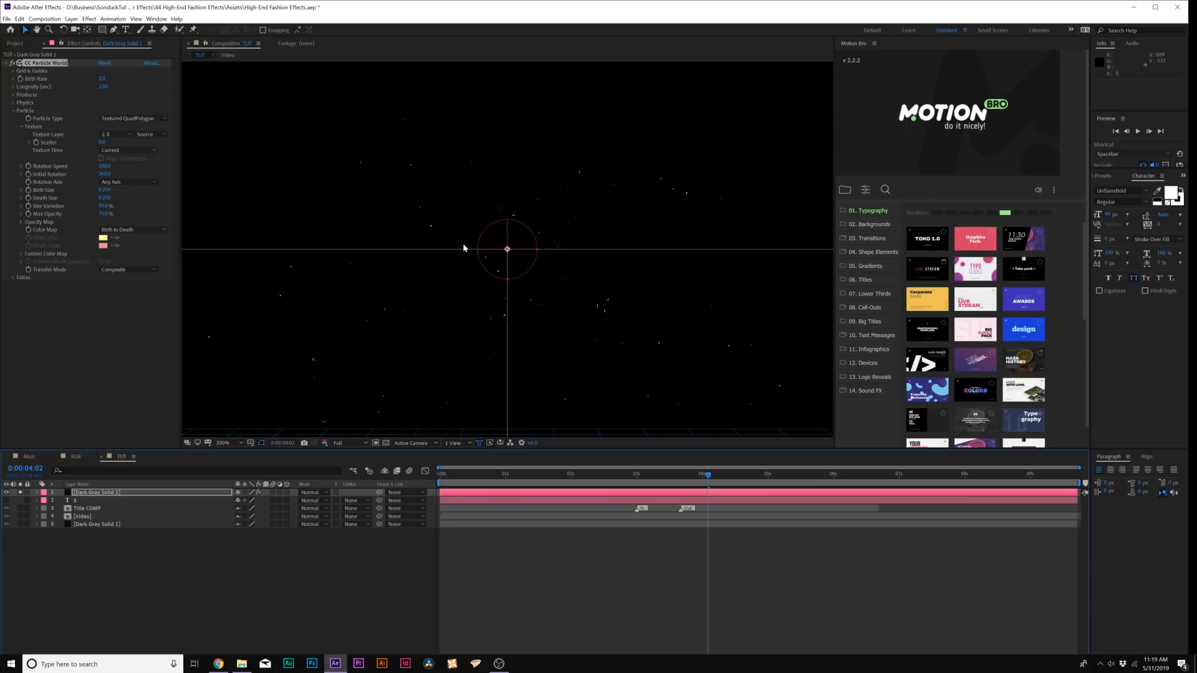
{"action": "key", "text": "comma"}
{"action": "key", "text": "period"}
{"action": "key", "text": "comma"}
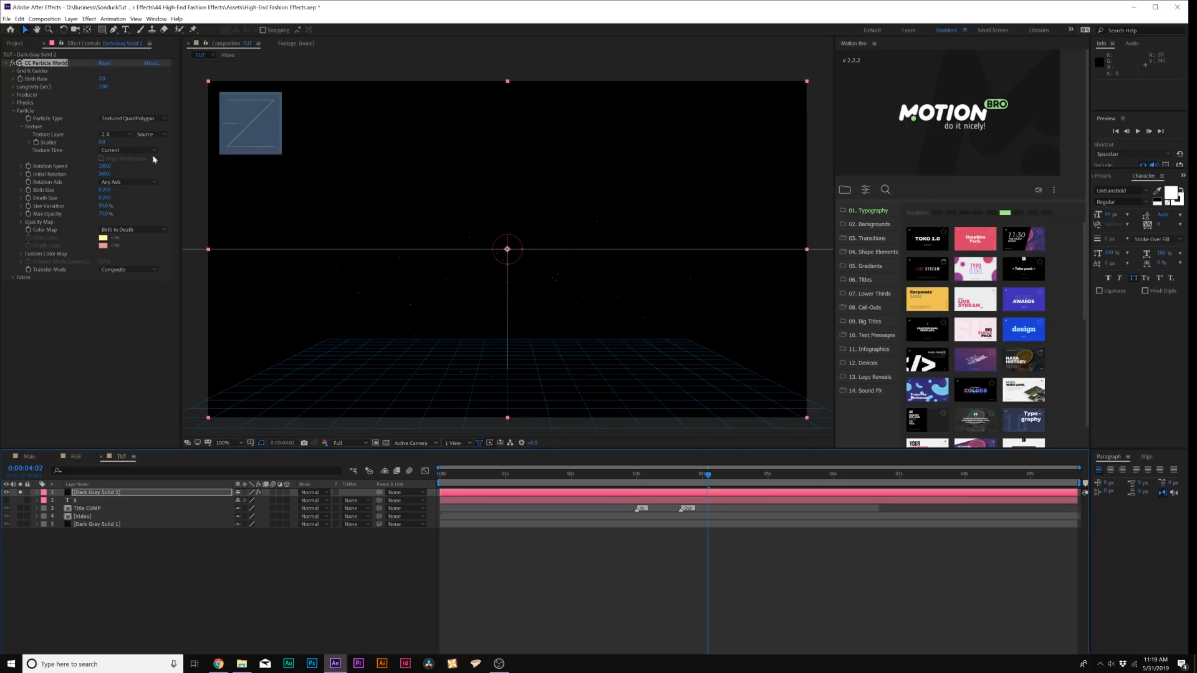
{"action": "left_click", "coordinate": [13, 95]}
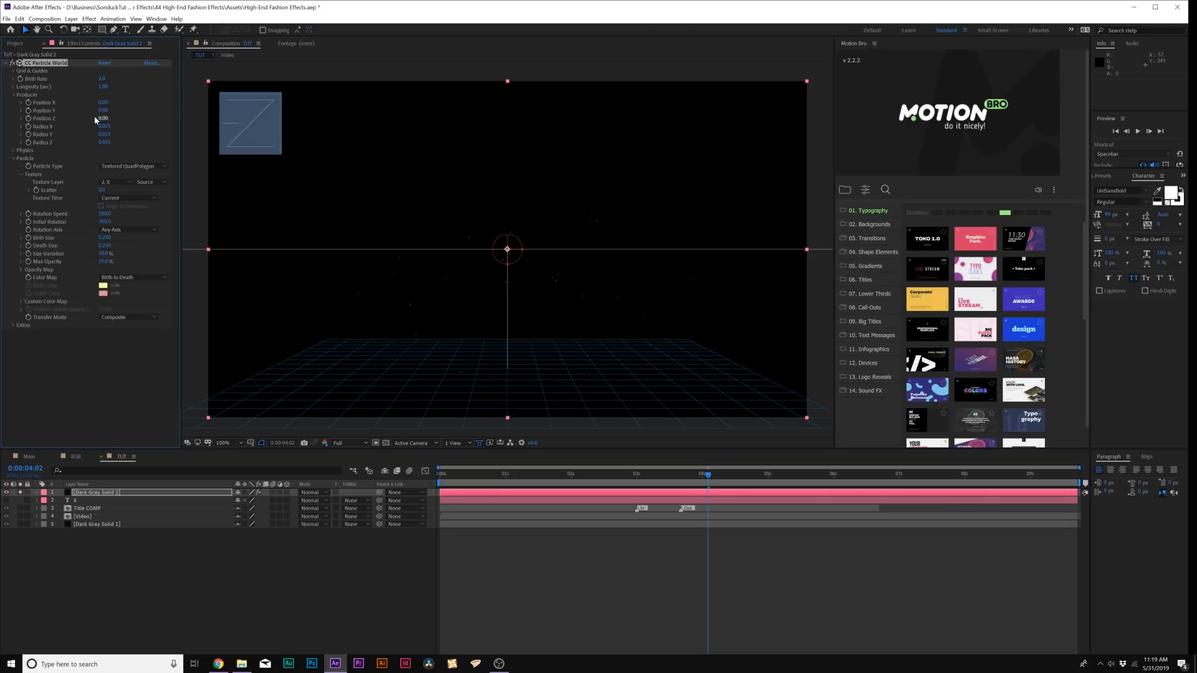
{"action": "mouse_move", "coordinate": [125, 120]}
{"action": "left_mouse_down"}
{"action": "mouse_move", "coordinate": [68, 128]}
{"action": "mouse_move", "coordinate": [468, 215]}
{"action": "left_mouse_up"}
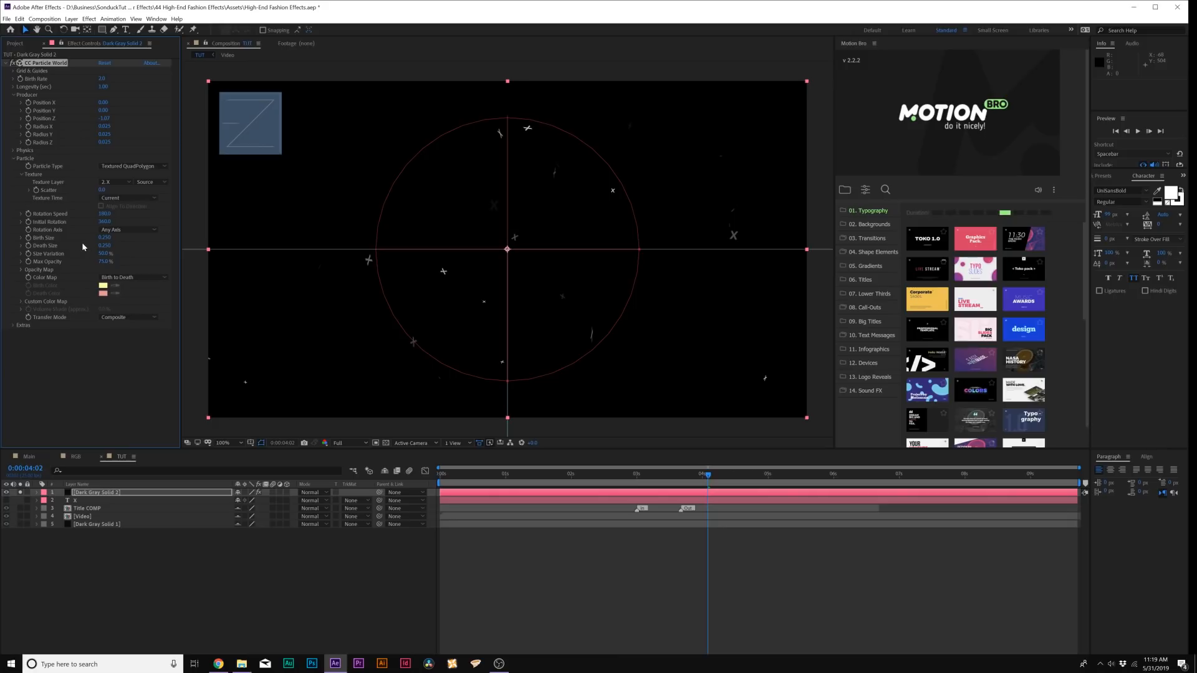
Step: Set Birth/Death Size 1, Initial Rotation 0, Max Opacity 100%, tweak Position Z and scrub to preview
{"action": "key", "text": "Tab"}
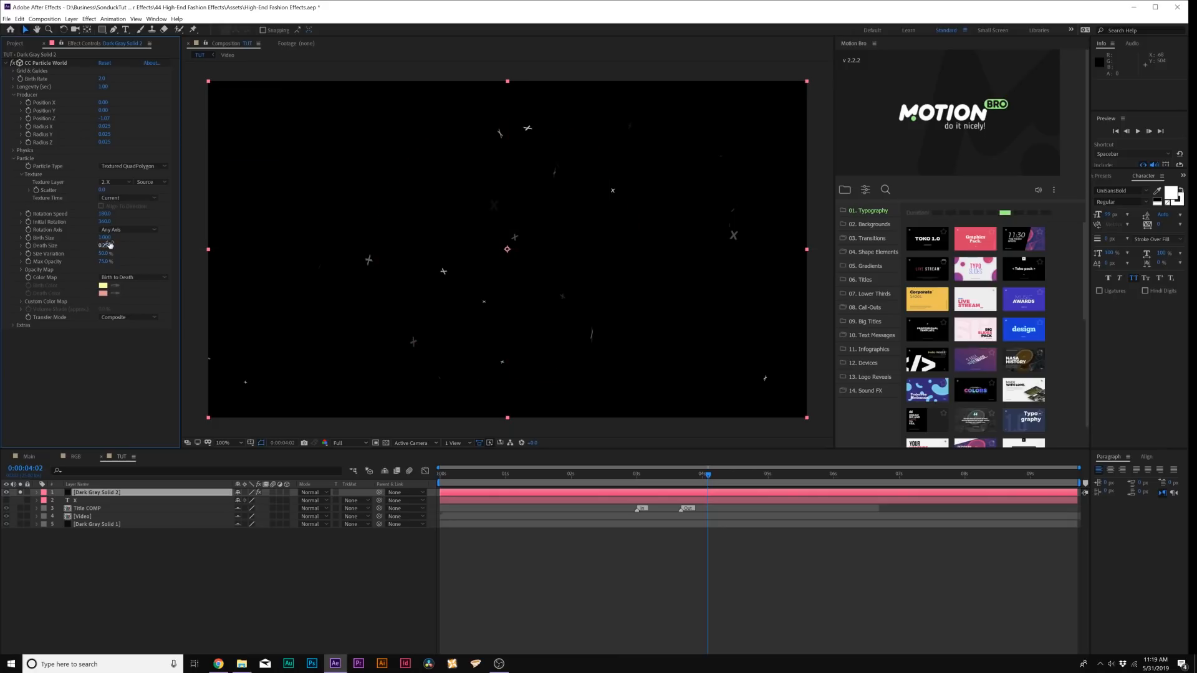
{"action": "type", "text": "1"}
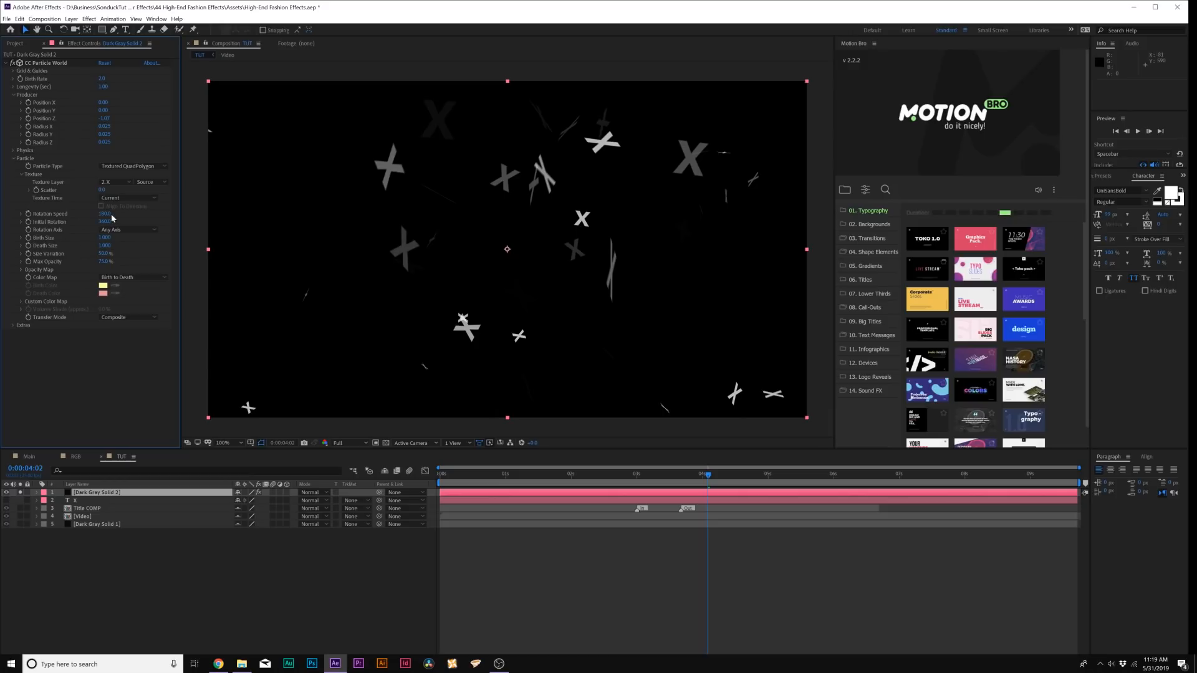
{"action": "left_click", "coordinate": [111, 222]}
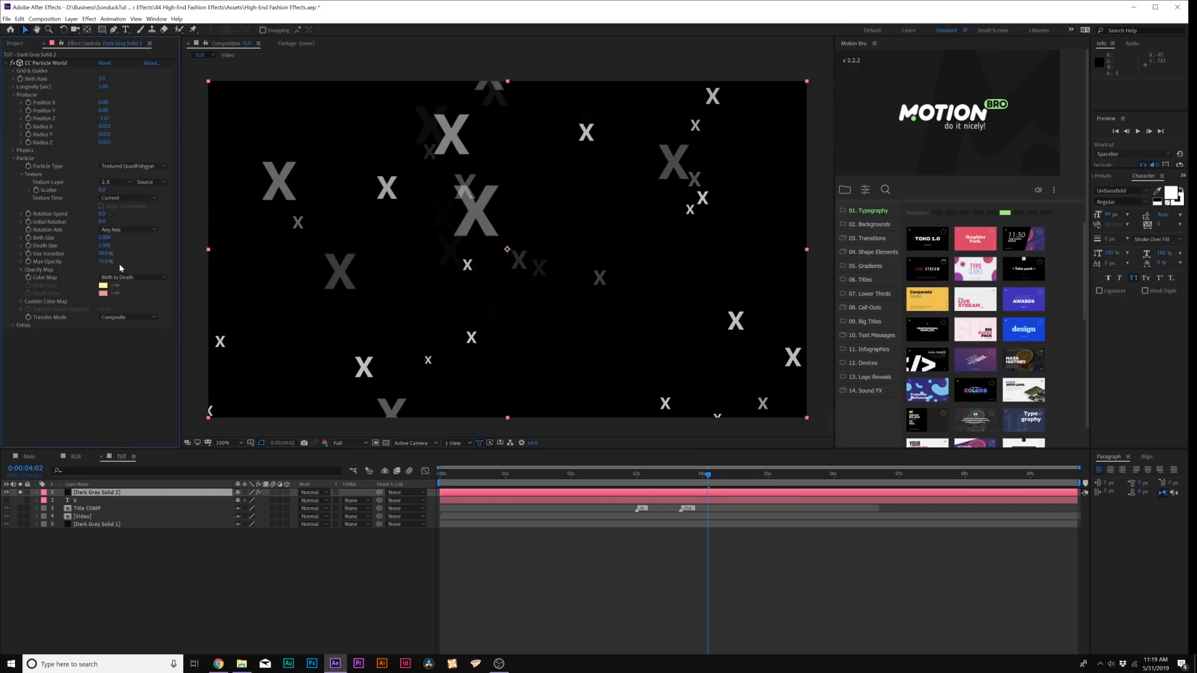
{"action": "left_click_drag", "start_coordinate": [106, 261], "coordinate": [487, 254]}
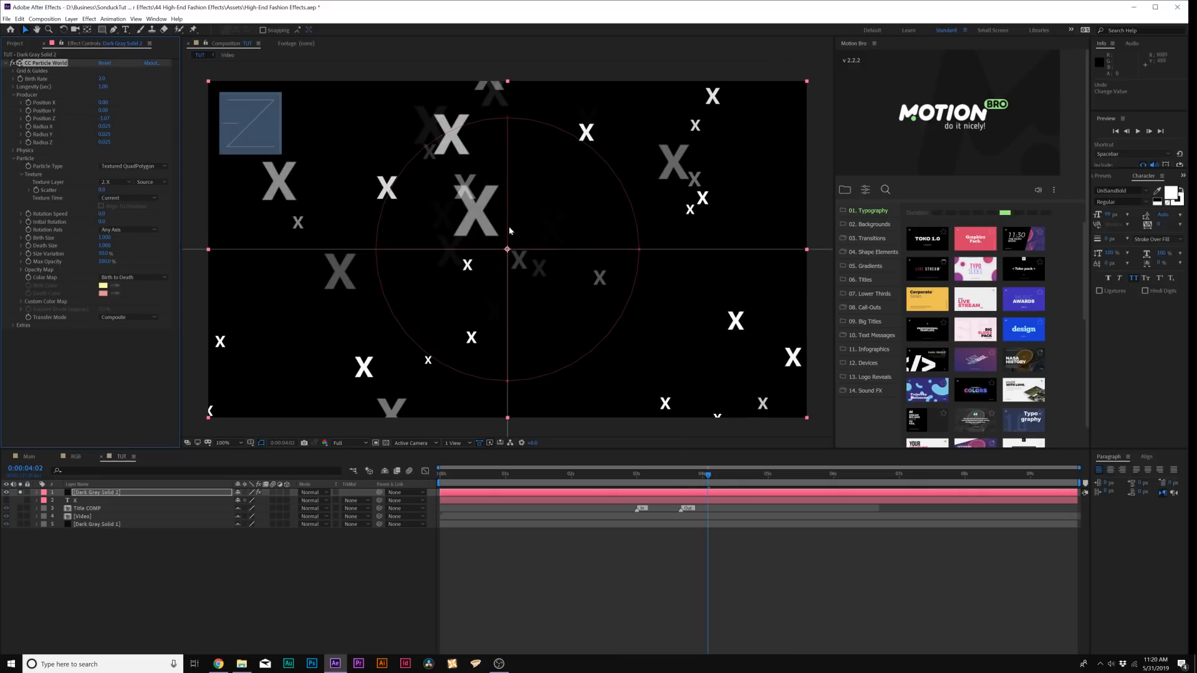
{"action": "mouse_move", "coordinate": [105, 118]}
{"action": "left_mouse_down"}
{"action": "mouse_move", "coordinate": [93, 118]}
{"action": "mouse_move", "coordinate": [119, 119]}
{"action": "left_mouse_up"}
{"action": "left_click_drag", "start_coordinate": [551, 484], "coordinate": [585, 480]}
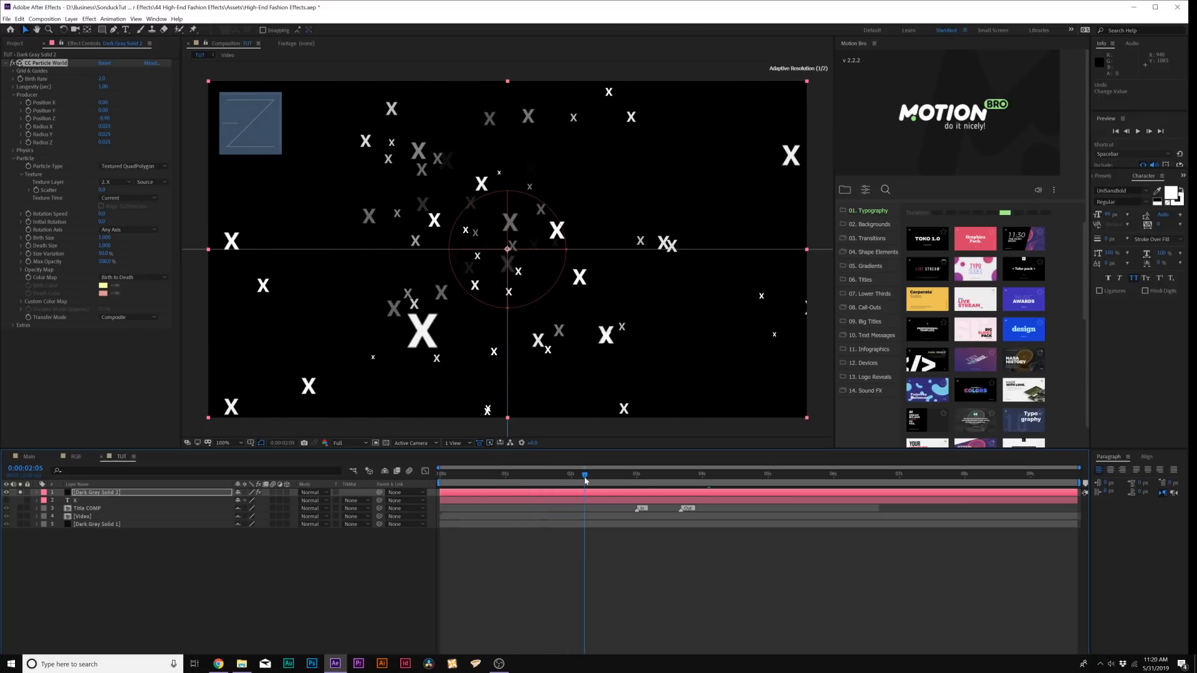
Step: Set Producer Radius Z to 0 and raise Radius Y to about 0.4 for vertical spread
{"action": "left_click", "coordinate": [105, 143]}
{"action": "key", "text": "Return"}
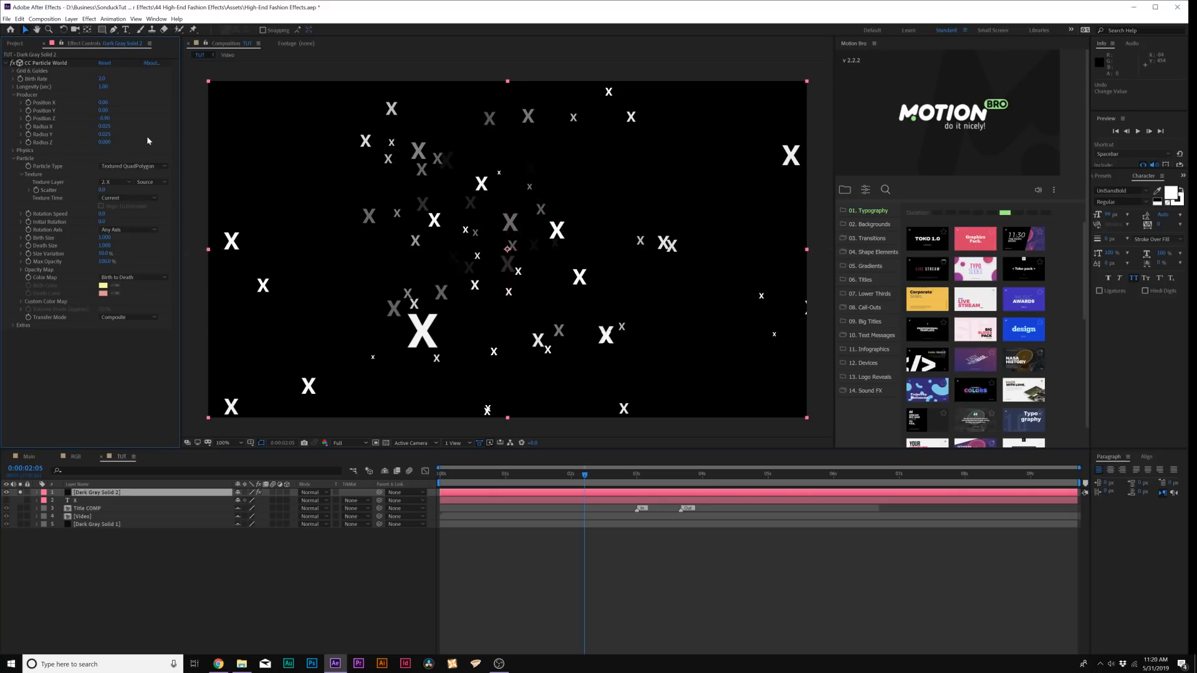
{"action": "left_click_drag", "start_coordinate": [112, 136], "coordinate": [131, 128]}
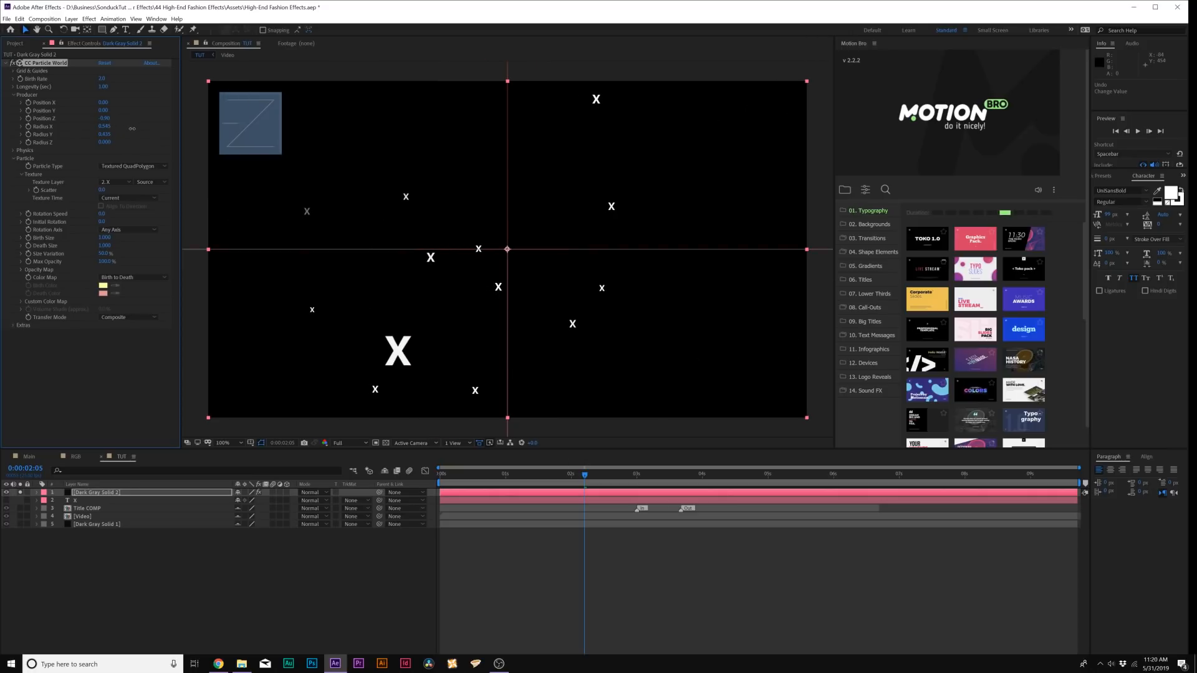
{"action": "key", "text": "Page_Up"}
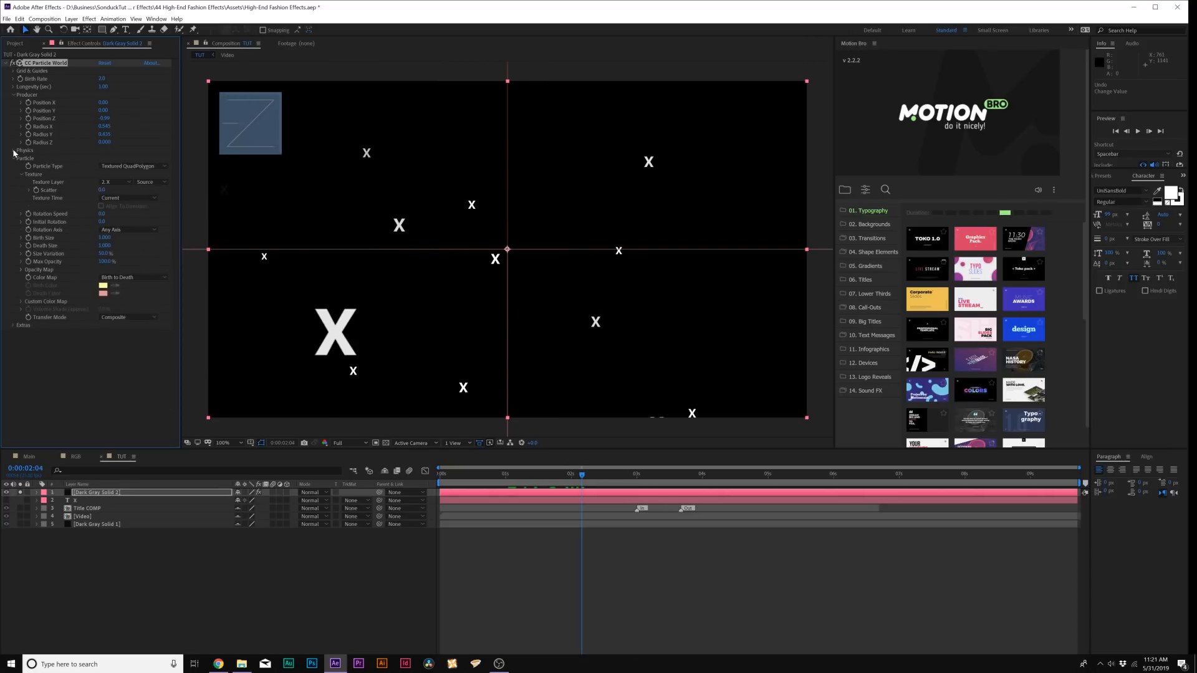
Step: Under Physics set Velocity 0.10 and Extra 0, then move to the 5-second mark
{"action": "left_click", "coordinate": [16, 151]}
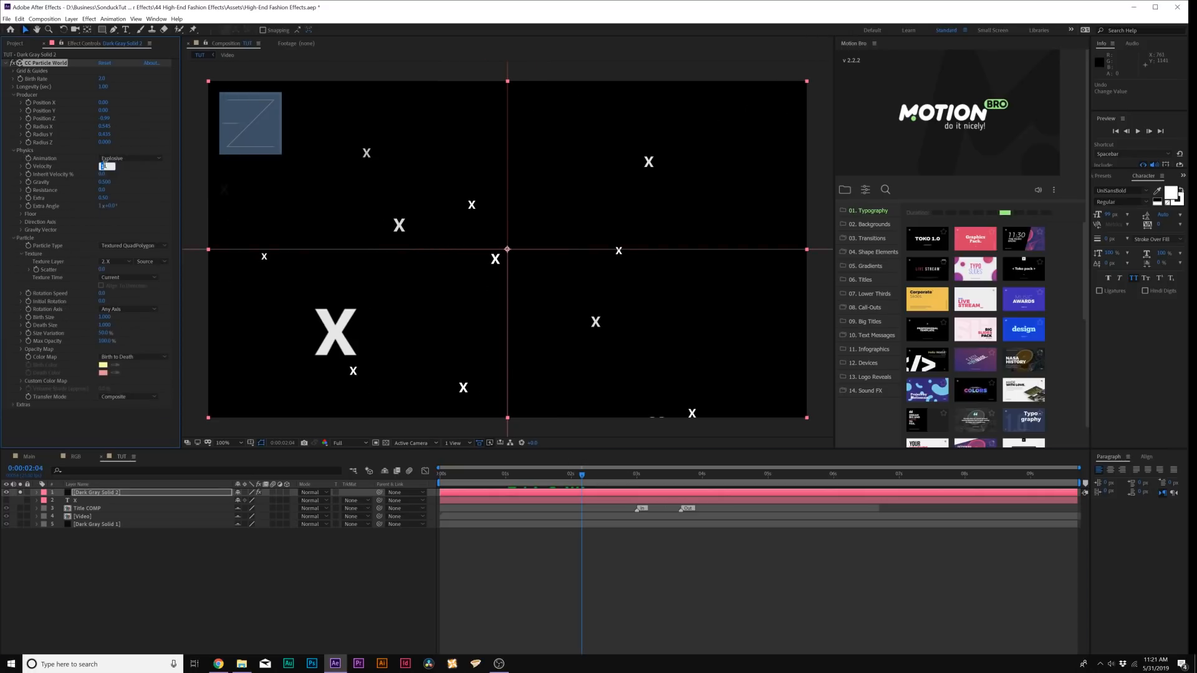
{"action": "key", "text": "Return"}
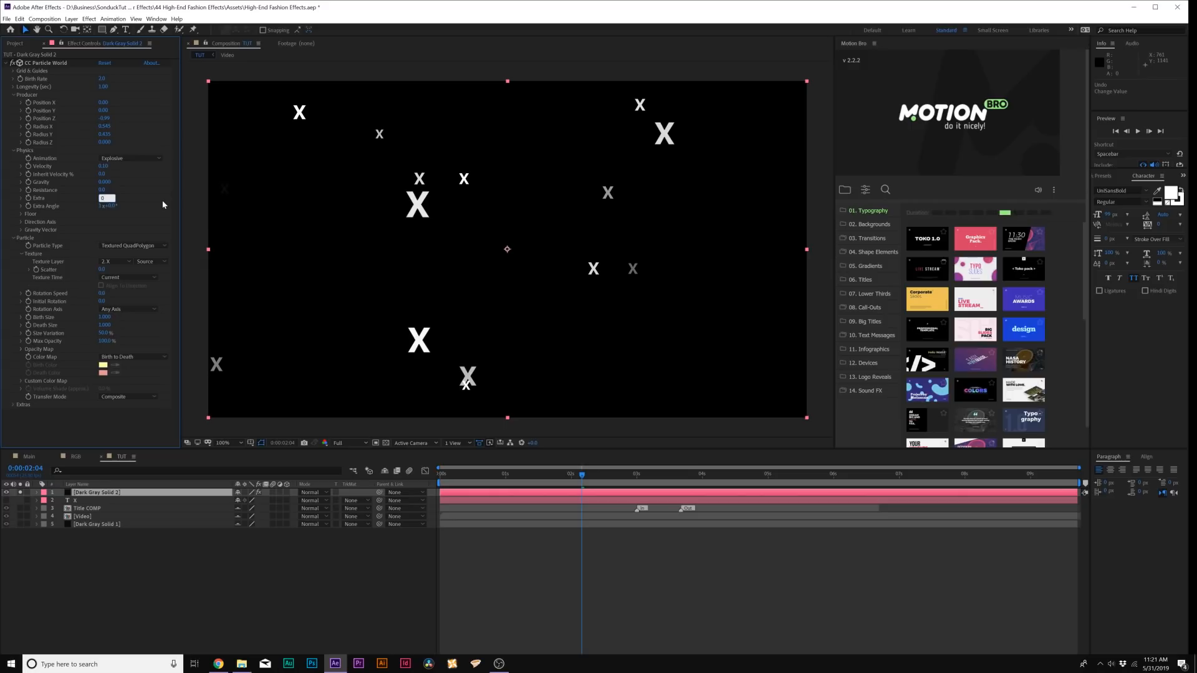
{"action": "key", "text": "Return"}
{"action": "left_click", "coordinate": [769, 475]}
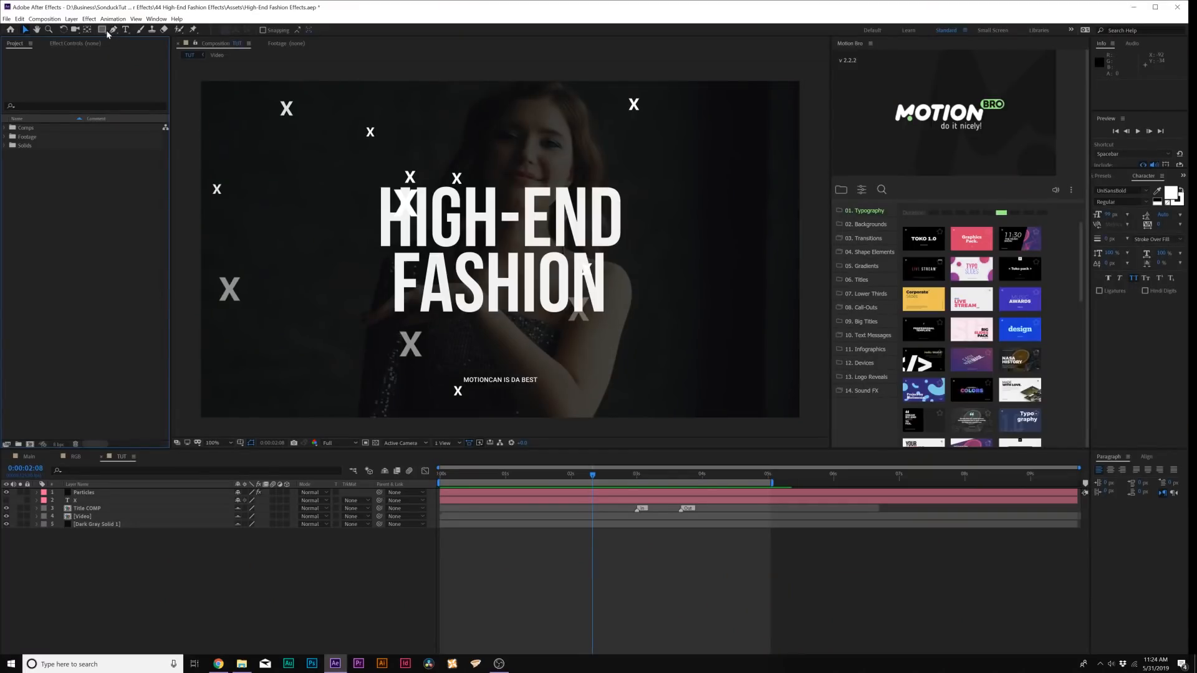
Step: Switch to the Rectangle tool
{"action": "left_click", "coordinate": [102, 30]}
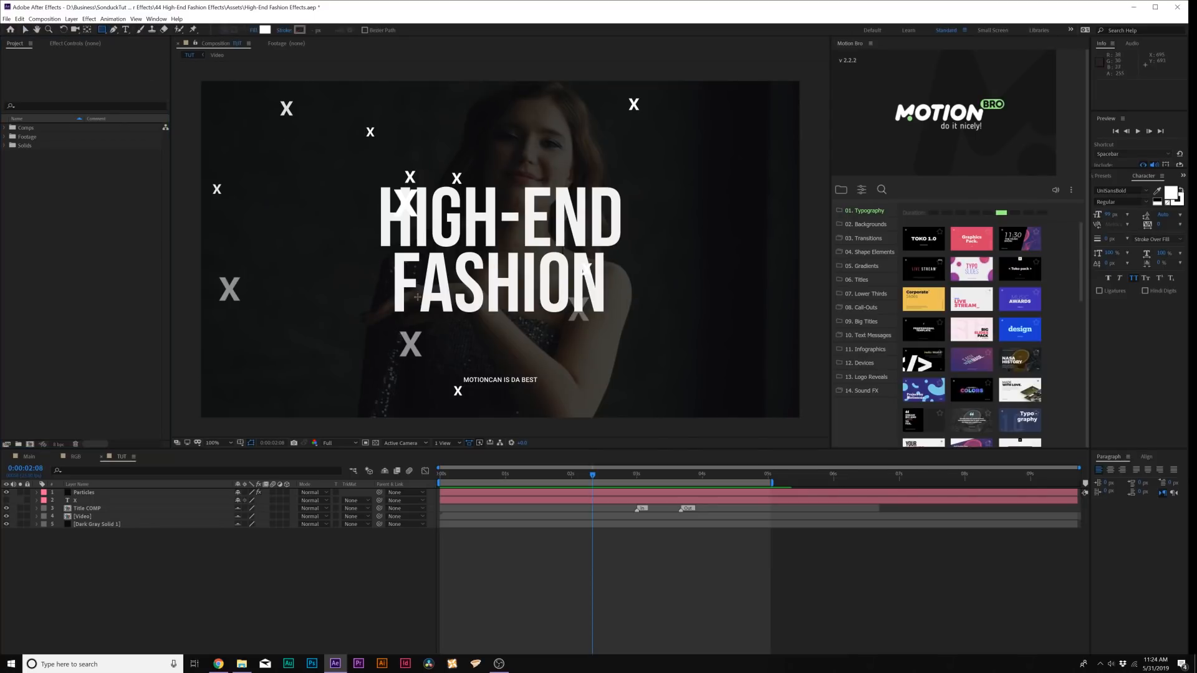
Step: Draw a white bar across the lower frame and position it just below the title
{"action": "key", "text": "comma"}
{"action": "left_click_drag", "start_coordinate": [313, 256], "coordinate": [676, 311]}
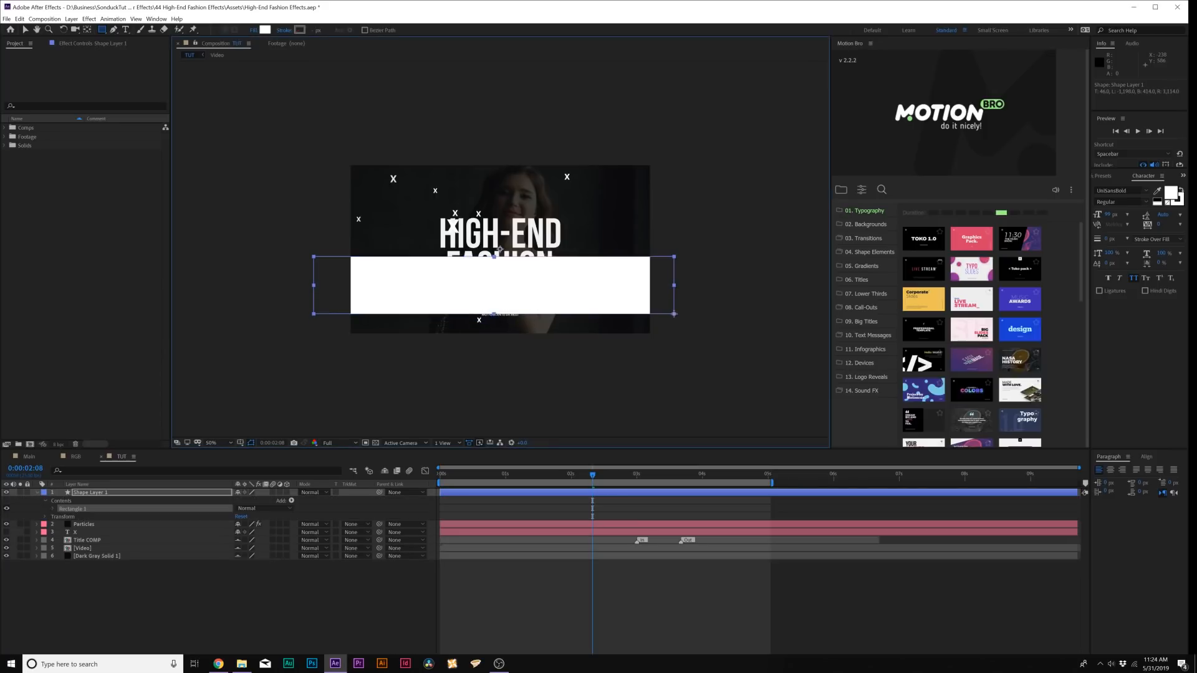
{"action": "left_click_drag", "start_coordinate": [676, 312], "coordinate": [674, 305]}
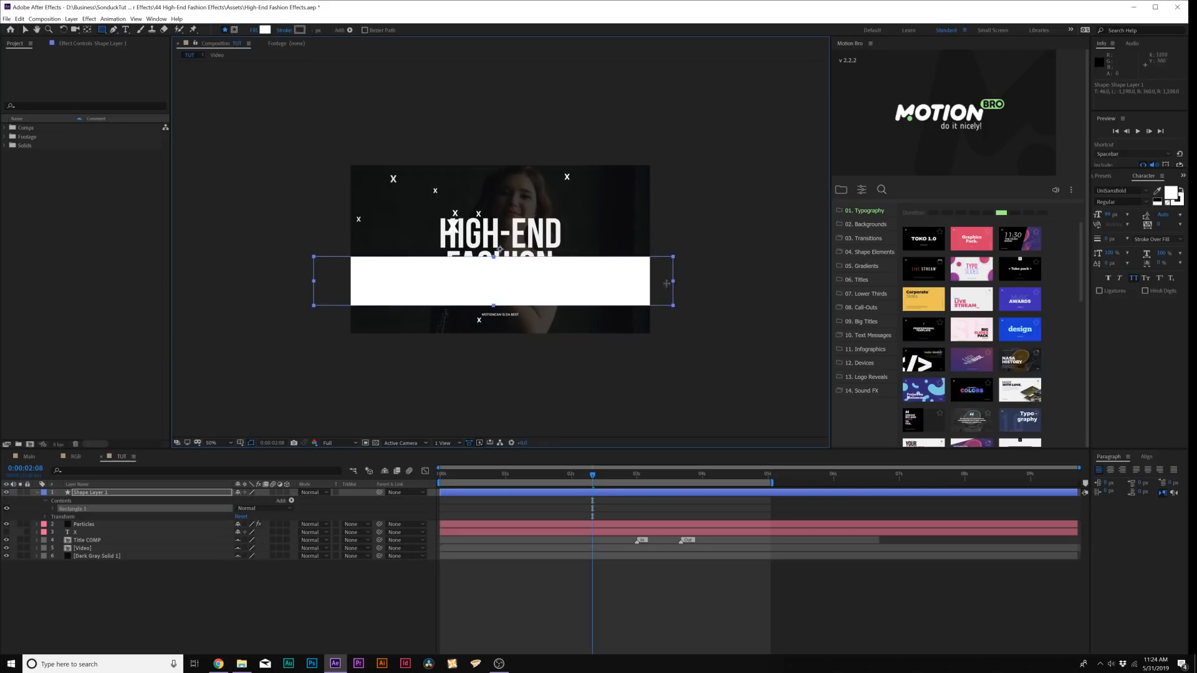
{"action": "key", "text": "period"}
{"action": "key", "text": "v"}
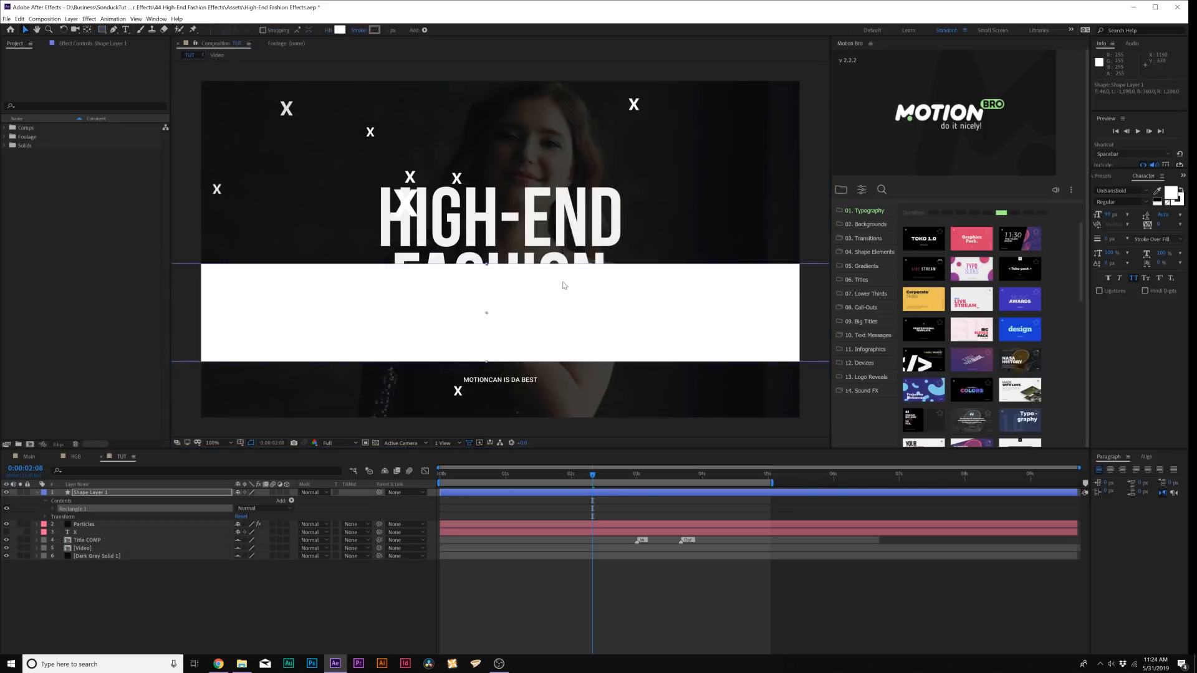
{"action": "left_click_drag", "start_coordinate": [567, 315], "coordinate": [569, 348]}
Step: Keyframe the bar's Position from the start to about 6 seconds so it rises toward the top
{"action": "key", "text": "Home"}
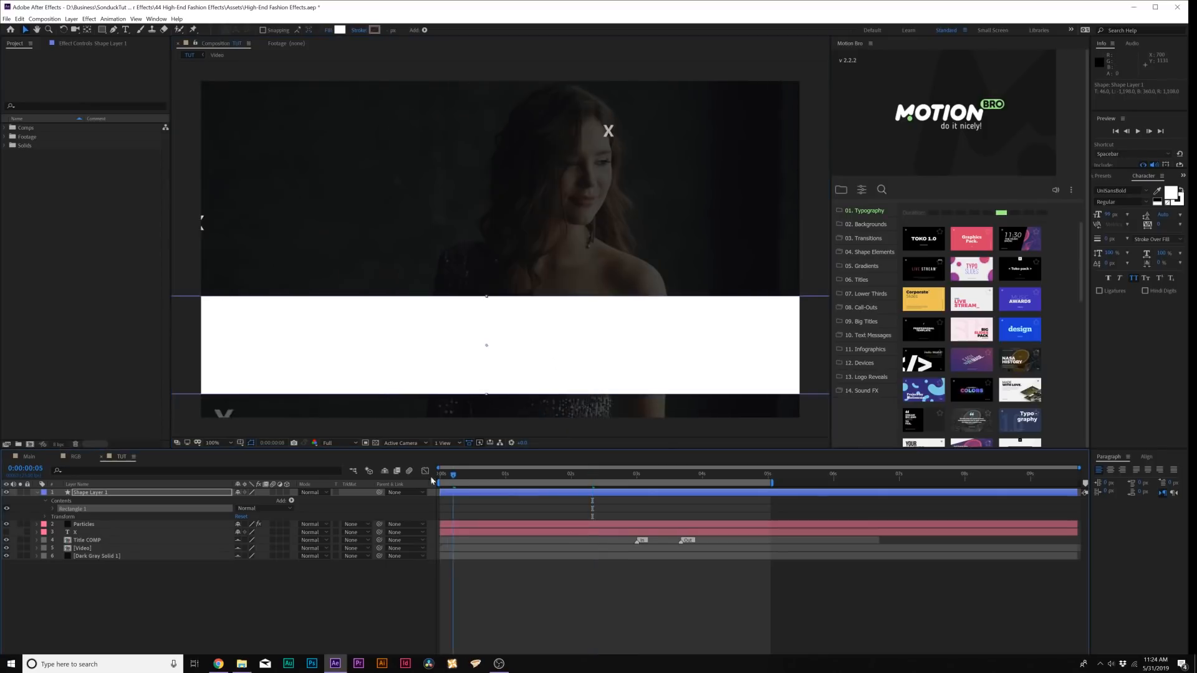
{"action": "key", "text": "p"}
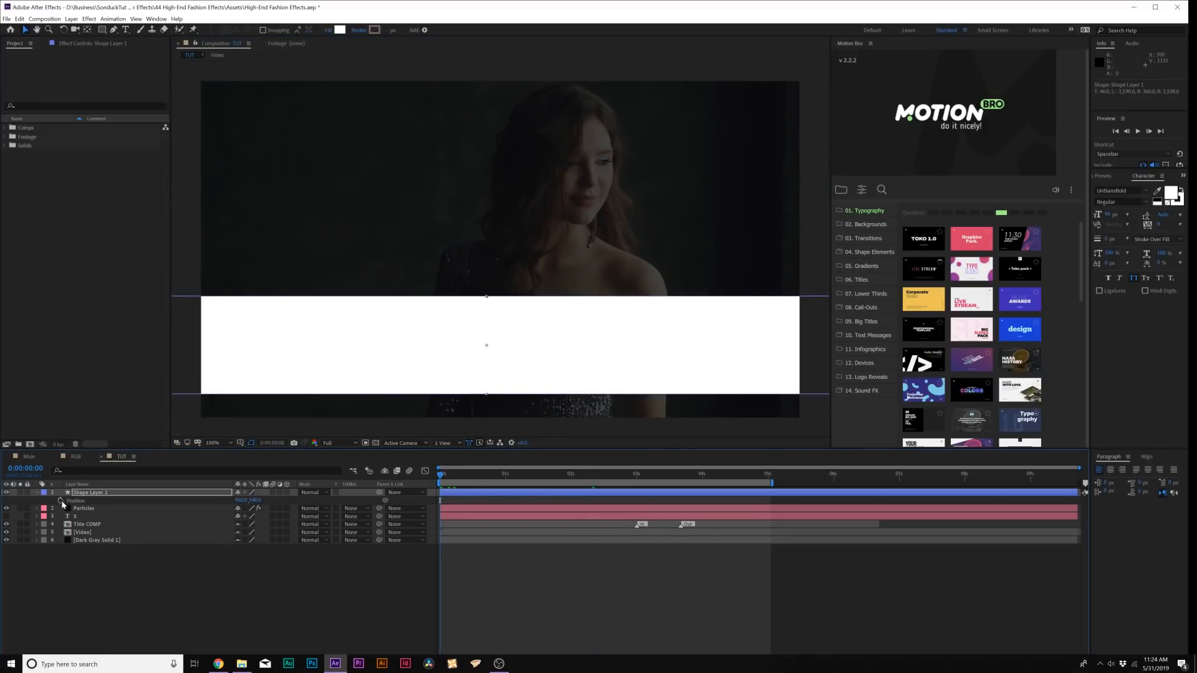
{"action": "left_click", "coordinate": [60, 502]}
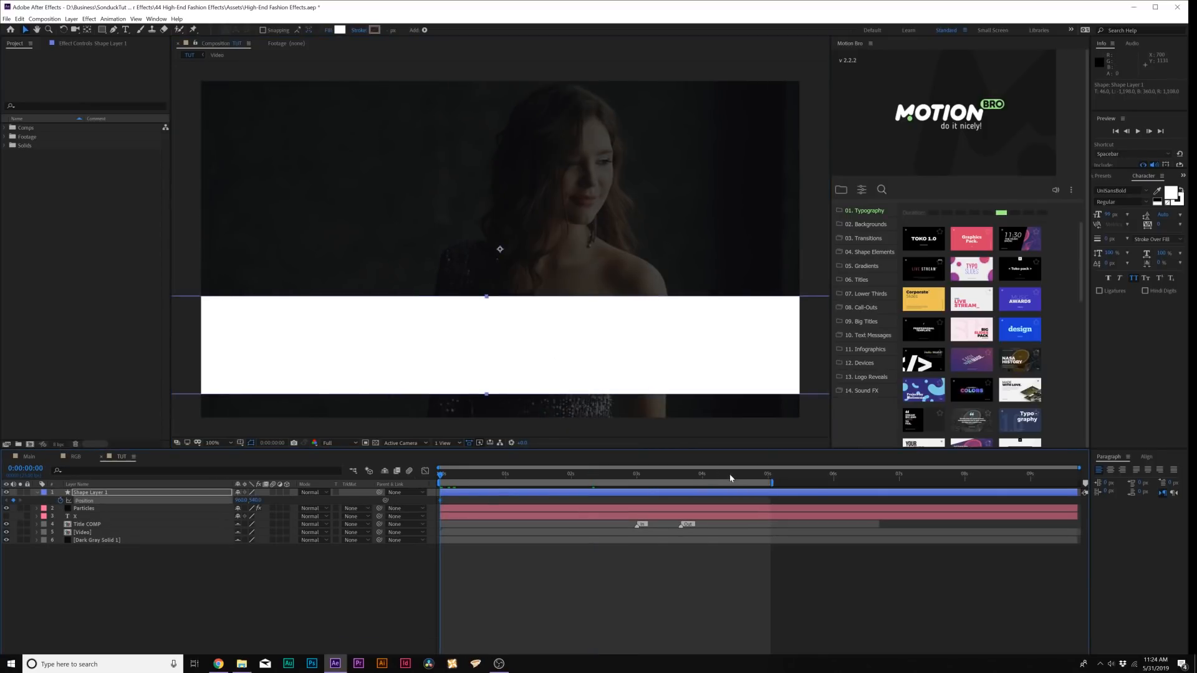
{"action": "left_click", "coordinate": [763, 475]}
{"action": "left_click_drag", "start_coordinate": [767, 477], "coordinate": [852, 475]}
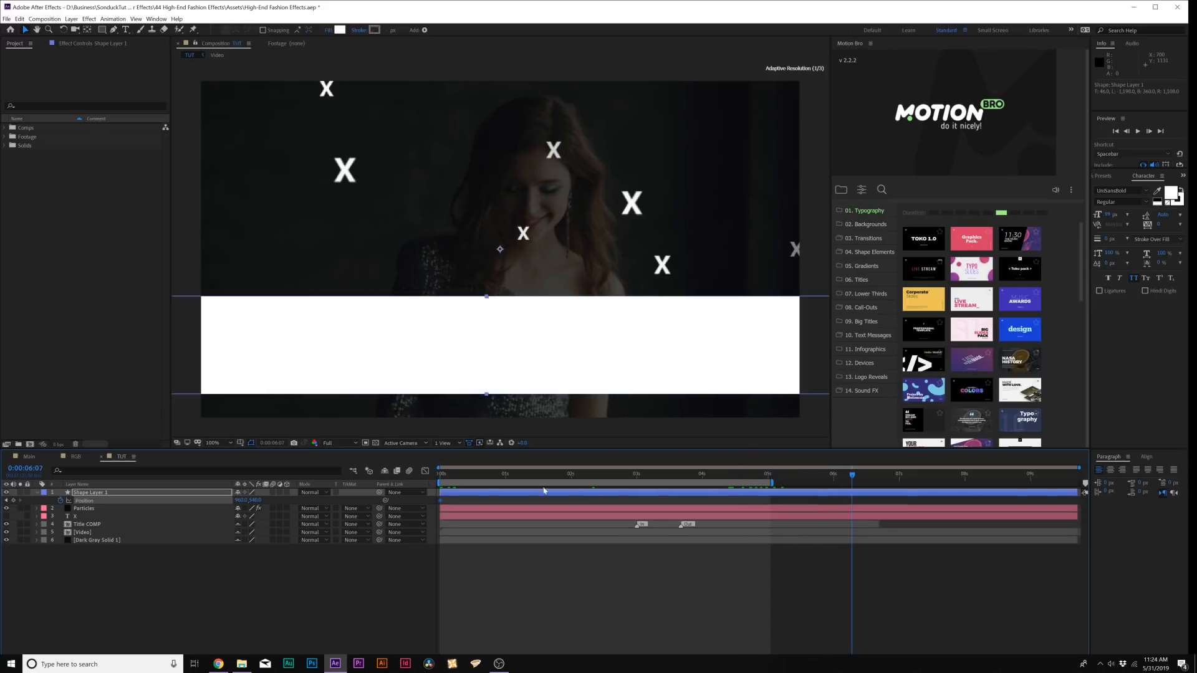
{"action": "left_click_drag", "start_coordinate": [499, 248], "coordinate": [500, 180]}
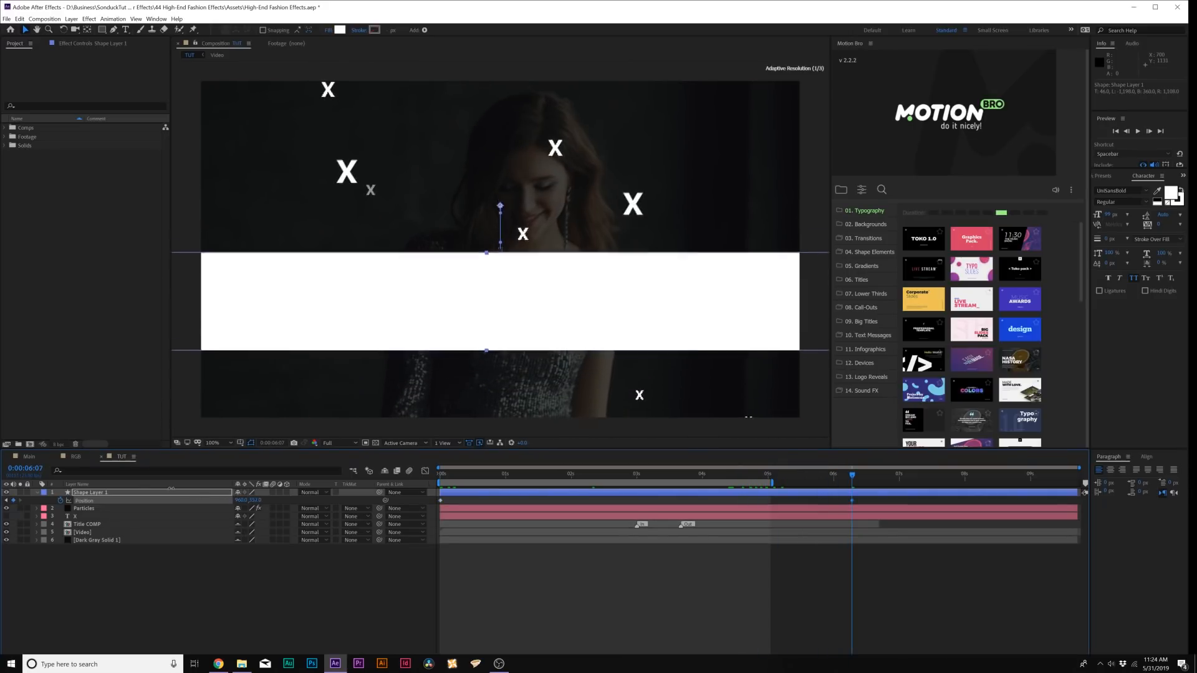
{"action": "left_click_drag", "start_coordinate": [500, 179], "coordinate": [500, 140]}
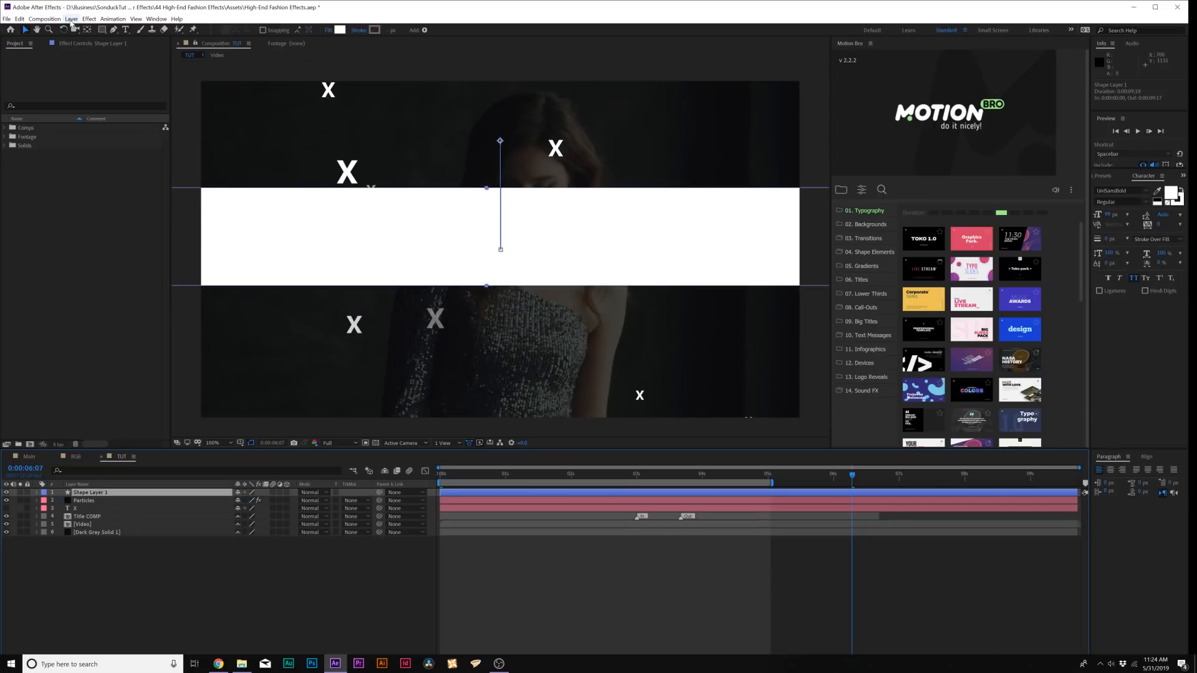
Step: Pre-compose the animated white bar as Map 1
{"action": "left_click", "coordinate": [71, 19]}
{"action": "left_click", "coordinate": [138, 325]}
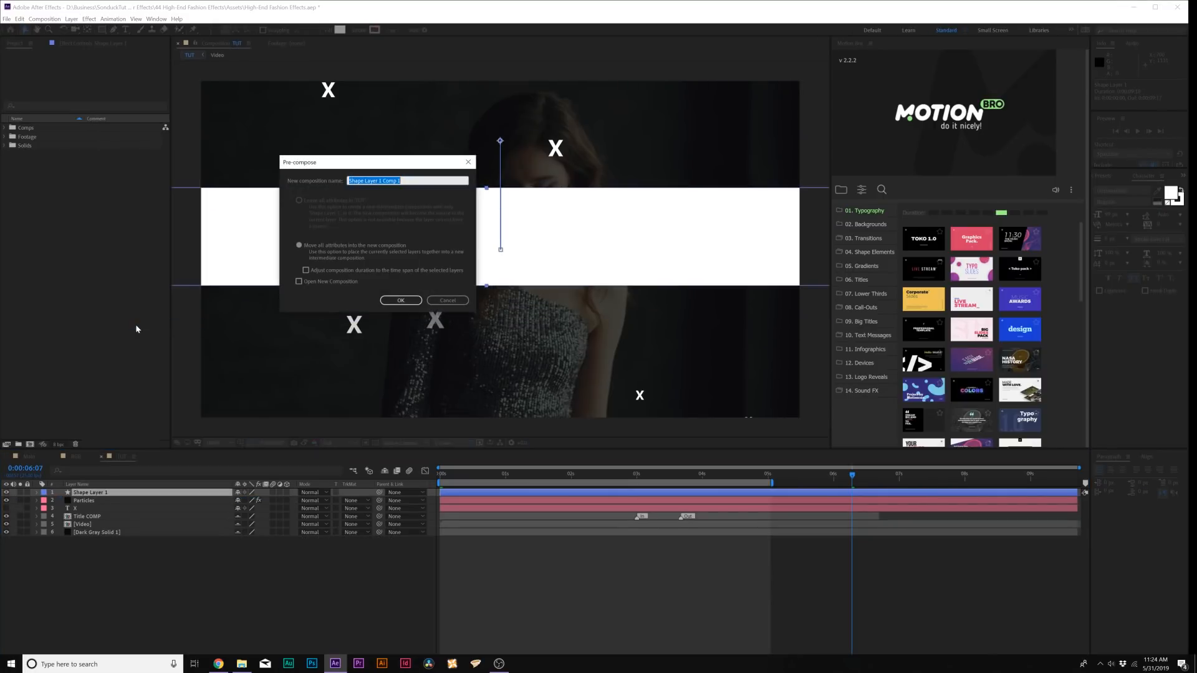
{"action": "key", "text": "Return"}
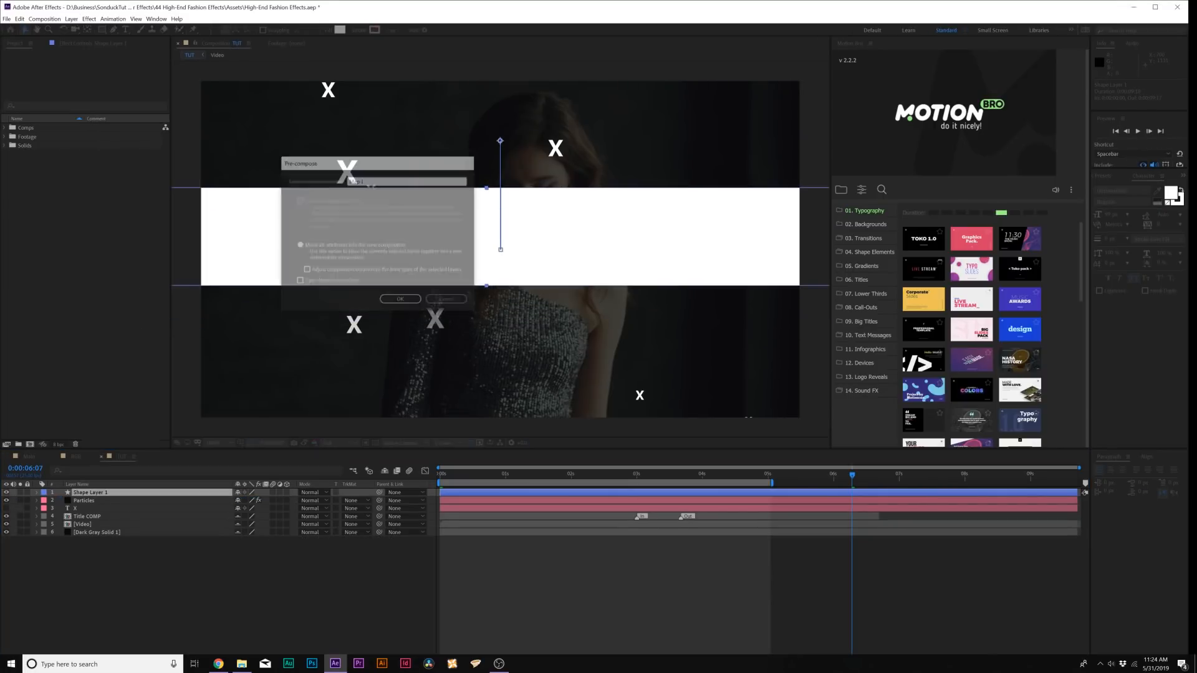
{"action": "left_click", "coordinate": [175, 525]}
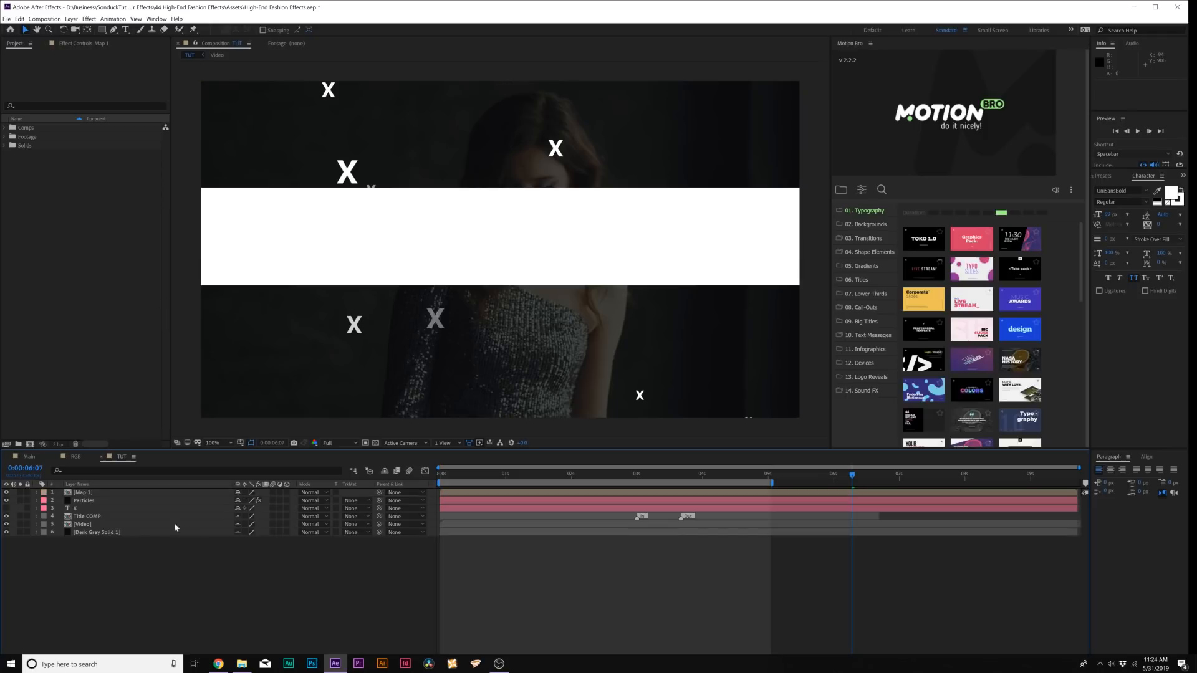
{"action": "left_click", "coordinate": [71, 18]}
{"action": "mouse_move", "coordinate": [83, 29]}
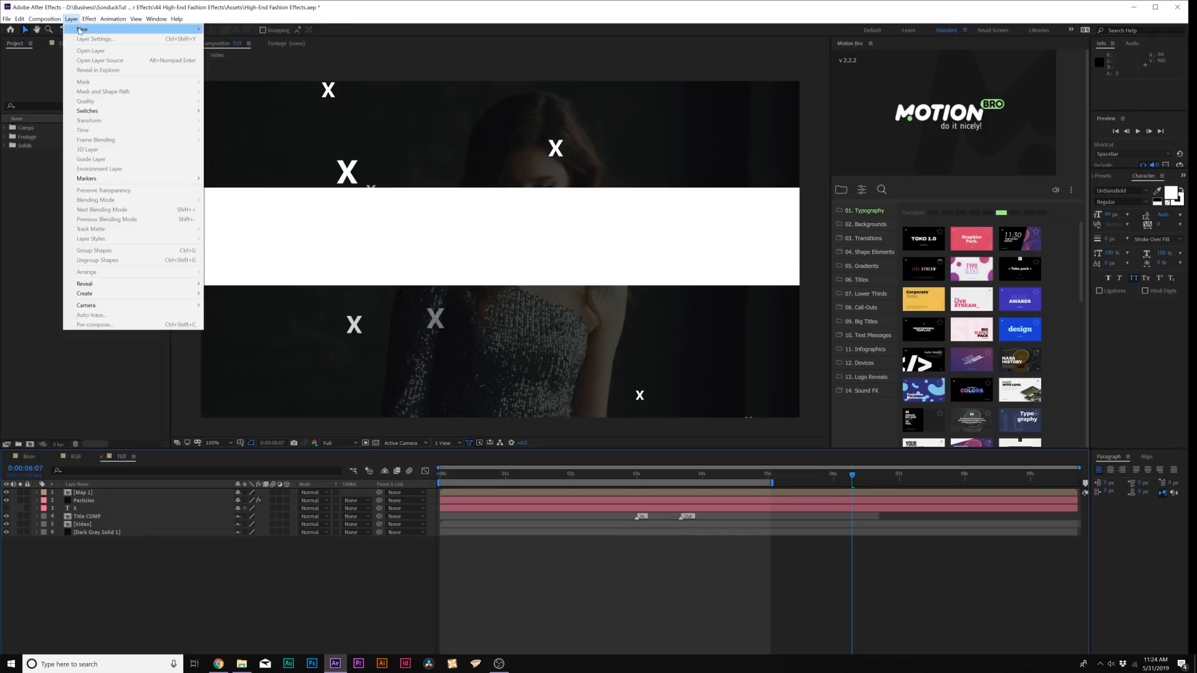
Step: Add an adjustment layer with Displacement Map driven by the Map 1 layer
{"action": "left_click", "coordinate": [245, 86]}
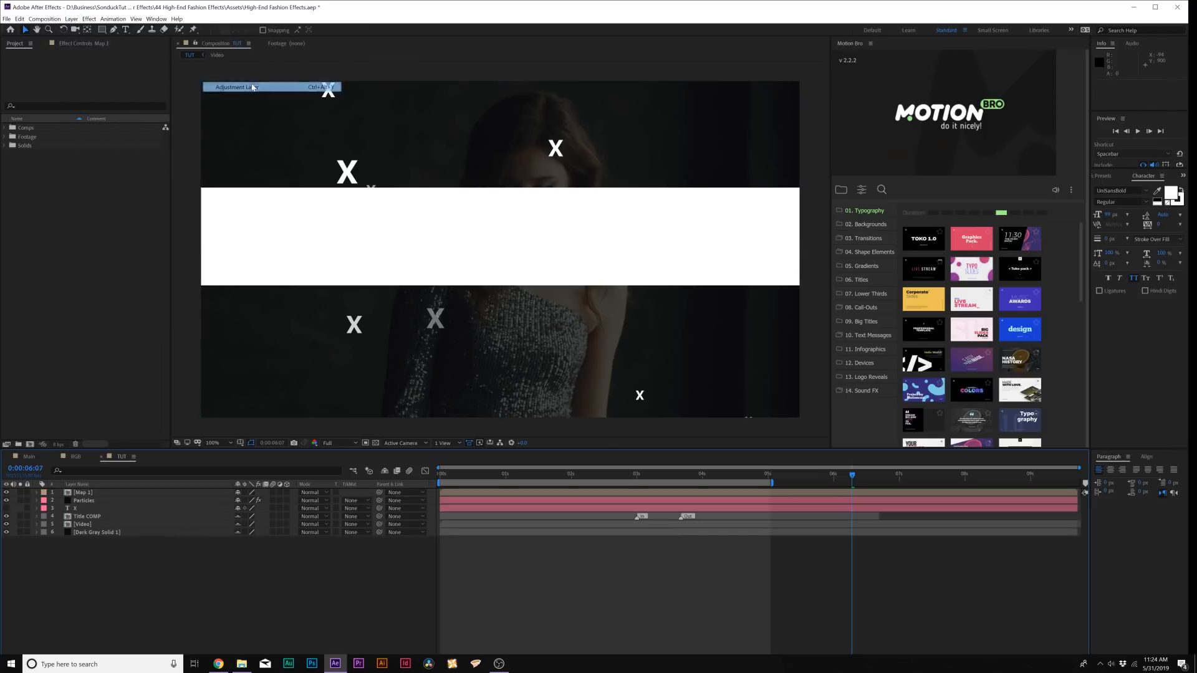
{"action": "left_click", "coordinate": [88, 19]}
{"action": "mouse_move", "coordinate": [103, 127]}
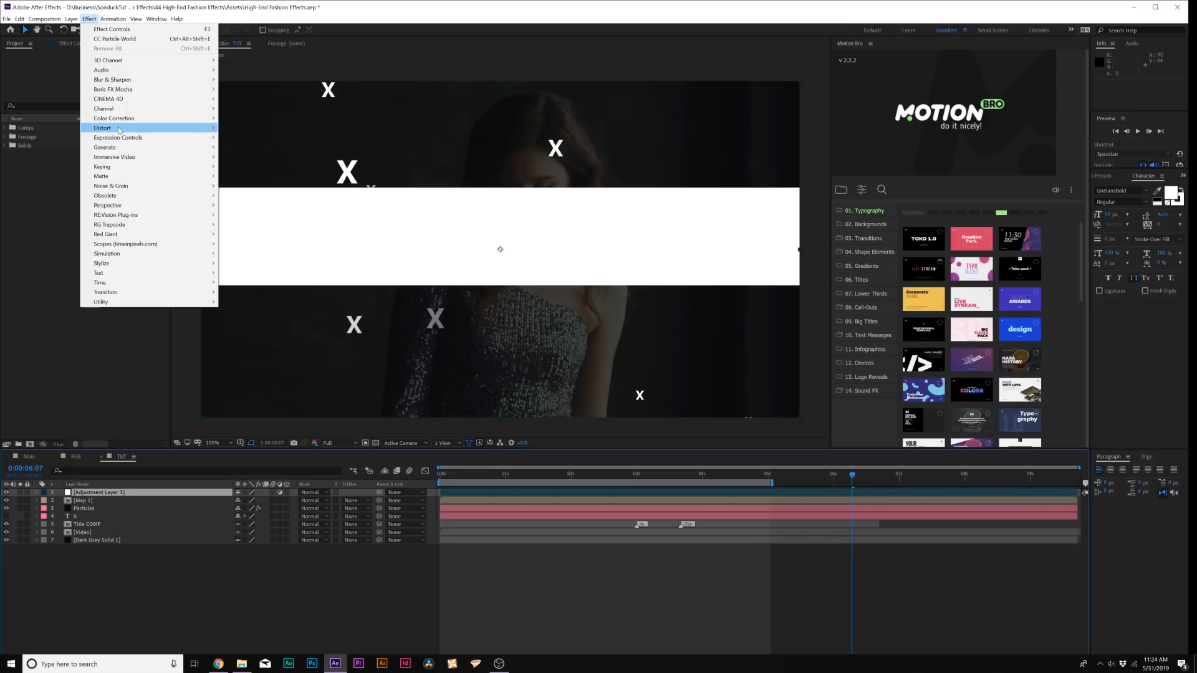
{"action": "left_click", "coordinate": [253, 301]}
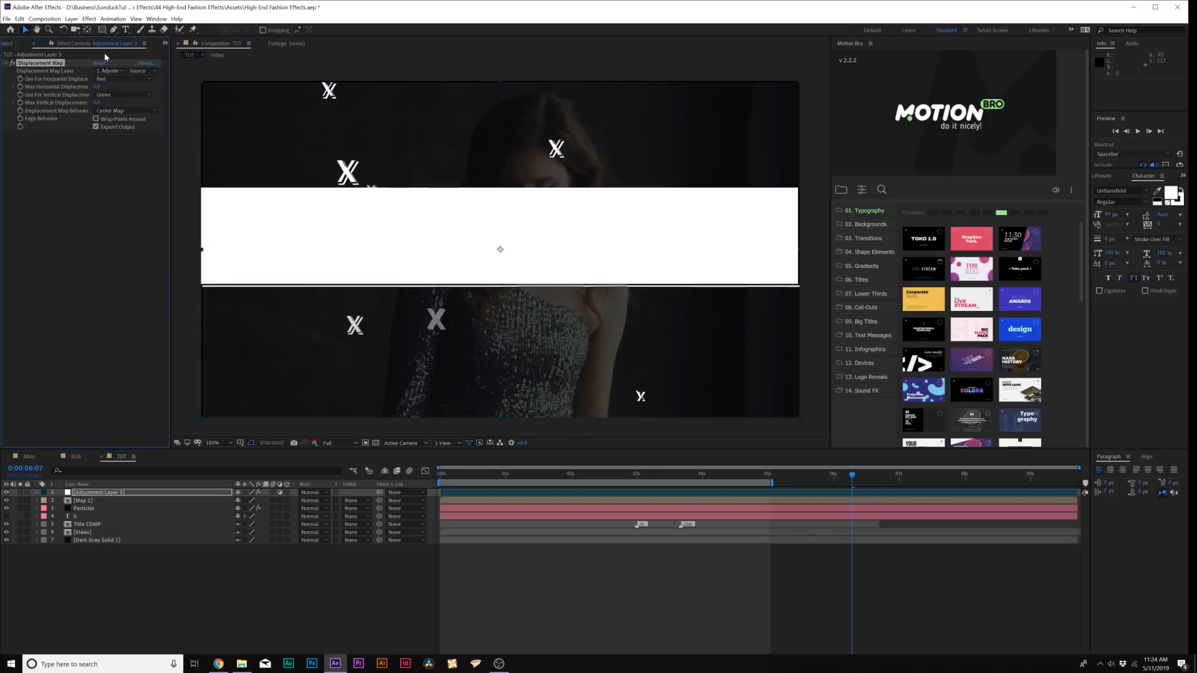
{"action": "left_click", "coordinate": [121, 74]}
{"action": "left_click", "coordinate": [116, 103]}
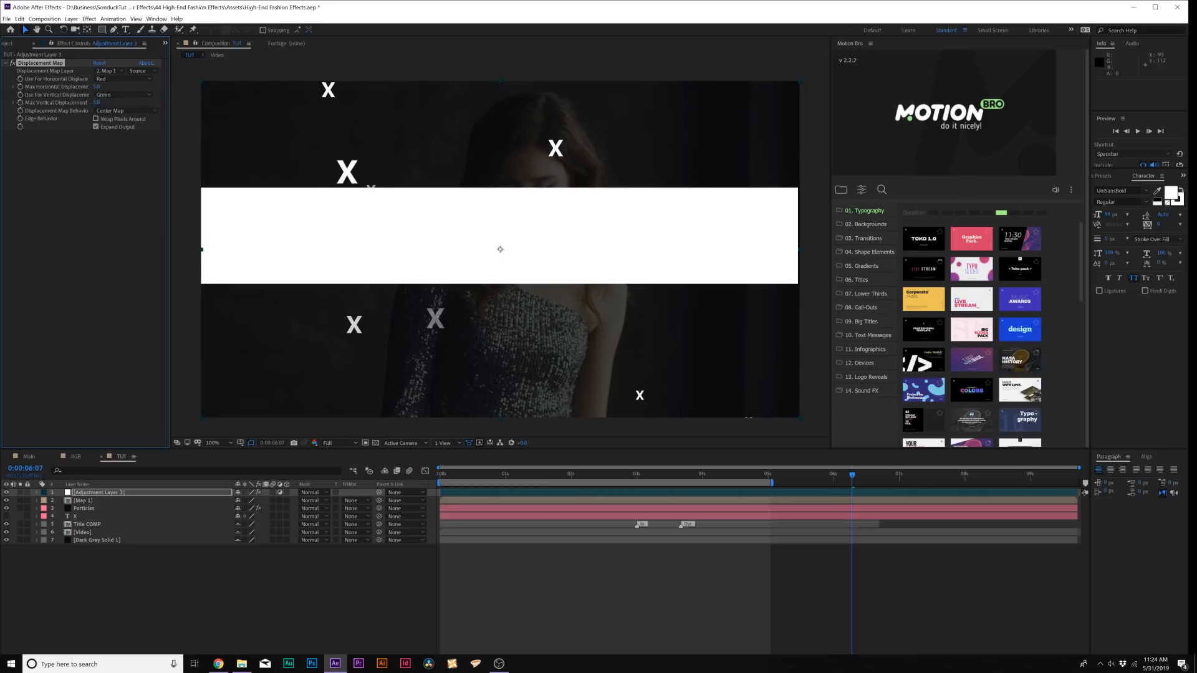
Step: Hide Map 1, raise horizontal displacement to slice the footage, and rename the layer Displace
{"action": "left_click", "coordinate": [7, 501]}
{"action": "left_click", "coordinate": [89, 497]}
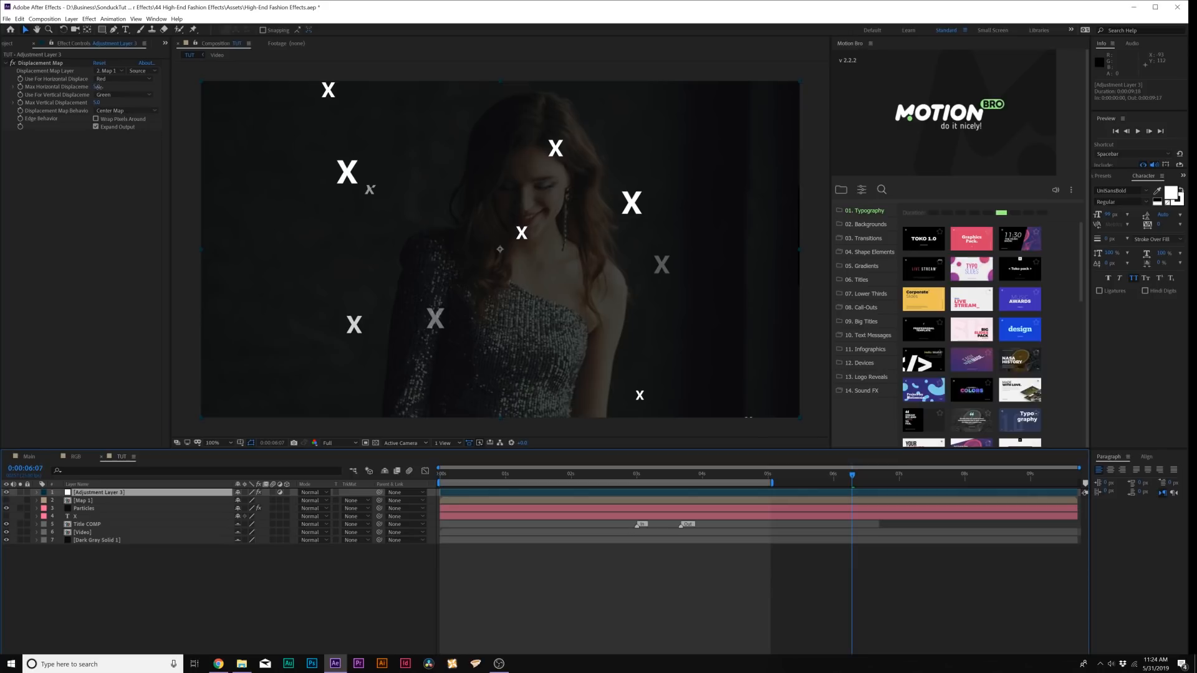
{"action": "left_click_drag", "start_coordinate": [100, 87], "coordinate": [118, 89]}
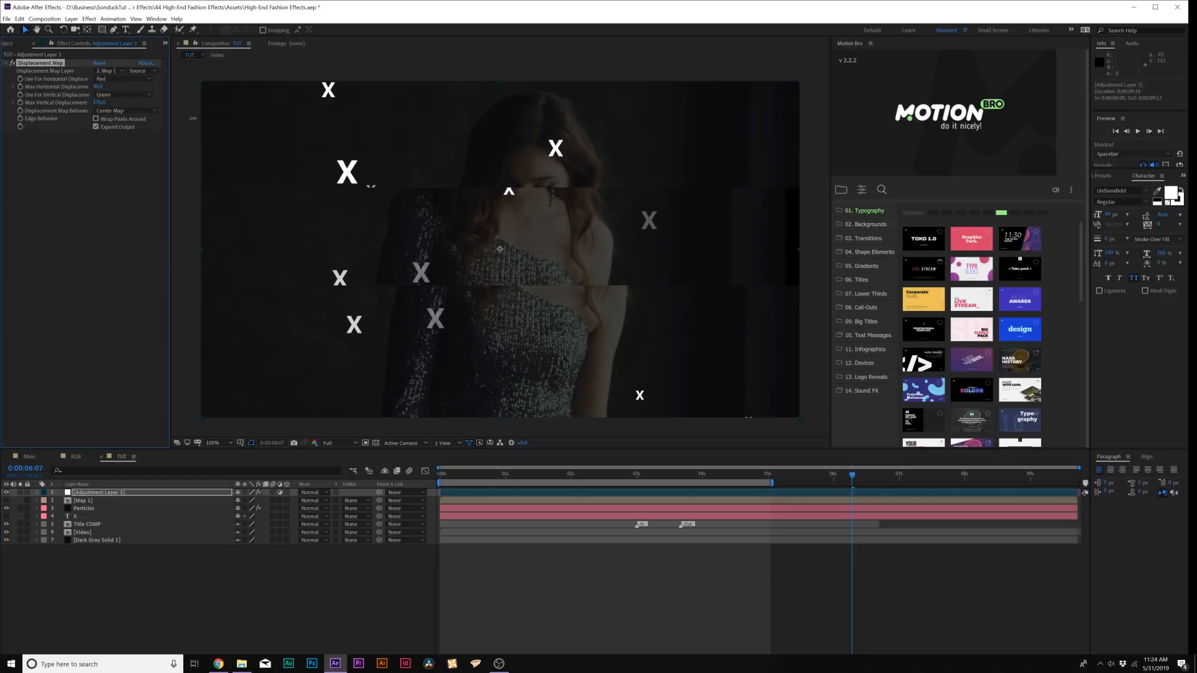
{"action": "type", "text": "Displace"}
{"action": "key", "text": "Return"}
Step: Move the Displace layer below the Title COMP layer and scrub to preview the glitch
{"action": "left_click_drag", "start_coordinate": [82, 492], "coordinate": [93, 506]}
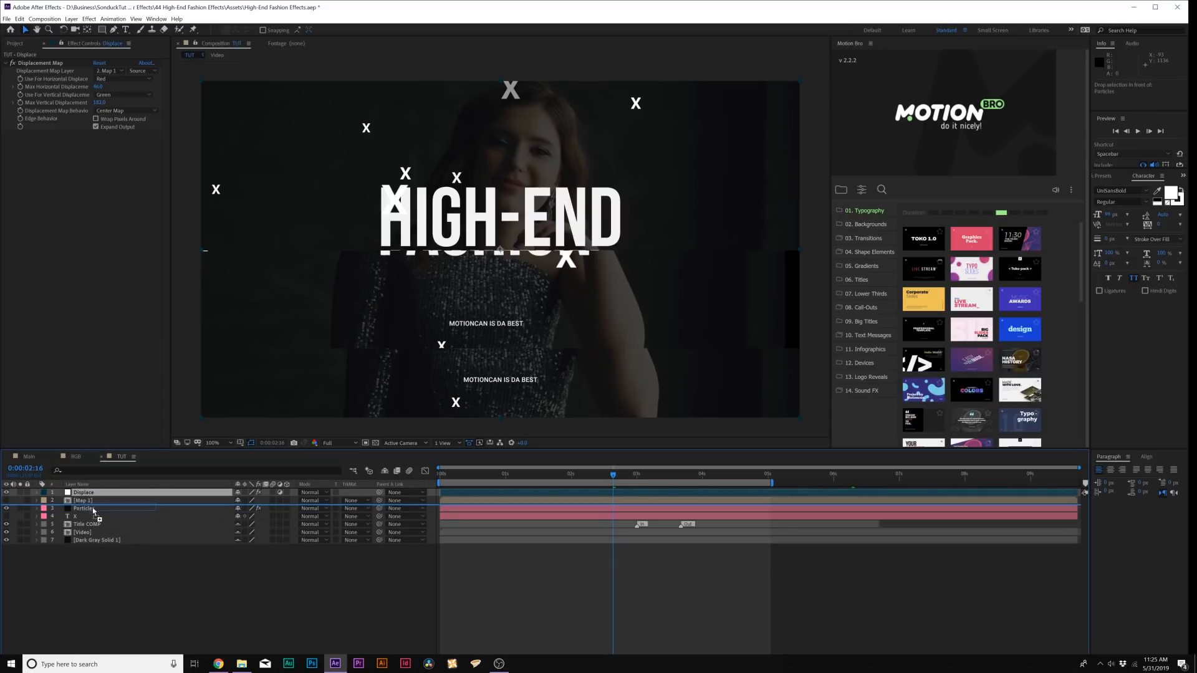
{"action": "left_click_drag", "start_coordinate": [94, 505], "coordinate": [90, 526]}
{"action": "left_click", "coordinate": [266, 596]}
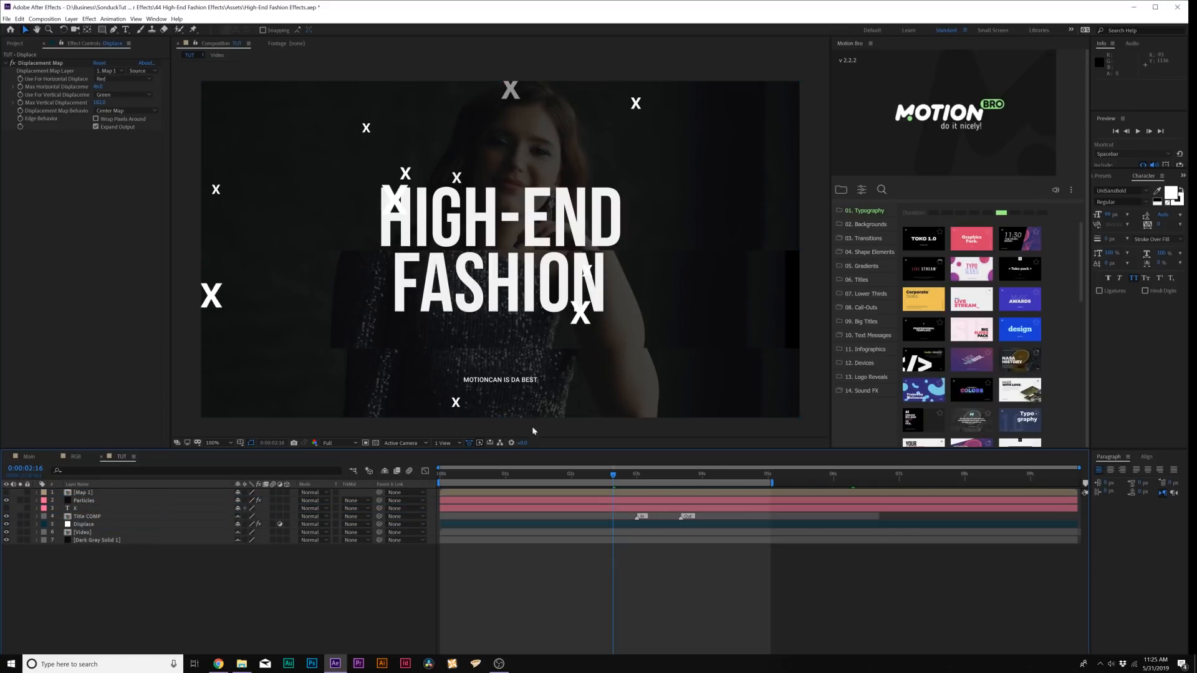
{"action": "left_click", "coordinate": [596, 475]}
{"action": "left_click_drag", "start_coordinate": [577, 480], "coordinate": [657, 486]}
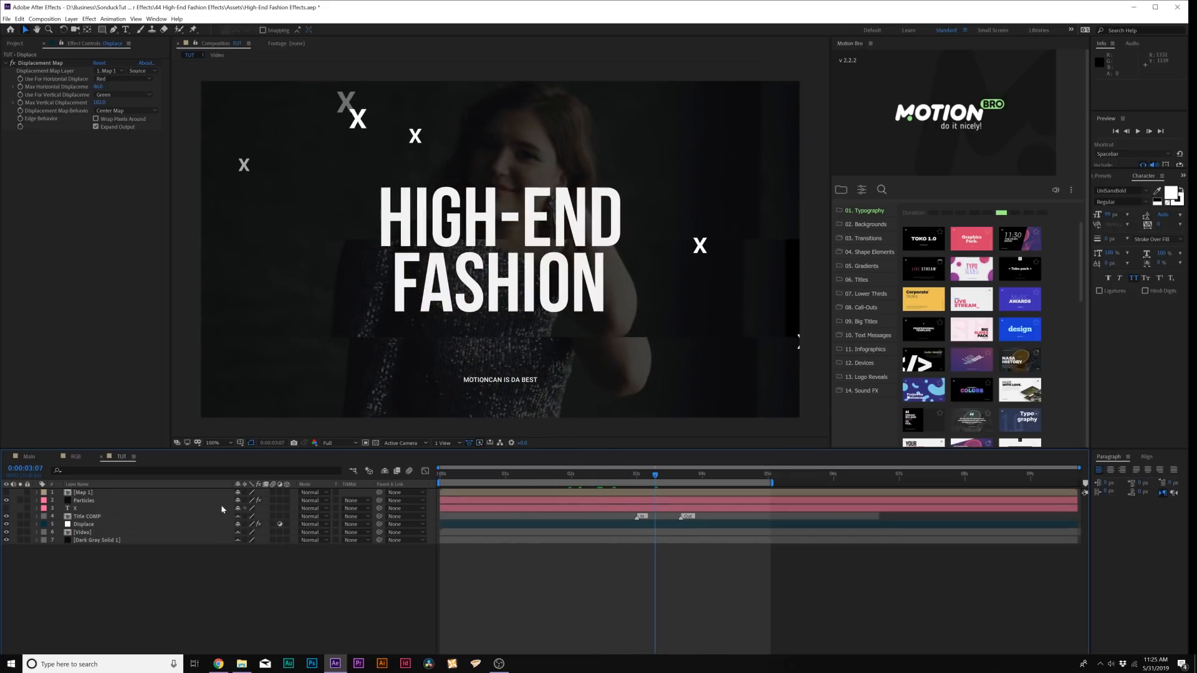
{"action": "left_click", "coordinate": [72, 19]}
Step: Create a solid named Noise and apply Fractal Noise to it
{"action": "left_click", "coordinate": [220, 38]}
{"action": "type", "text": "Noise"}
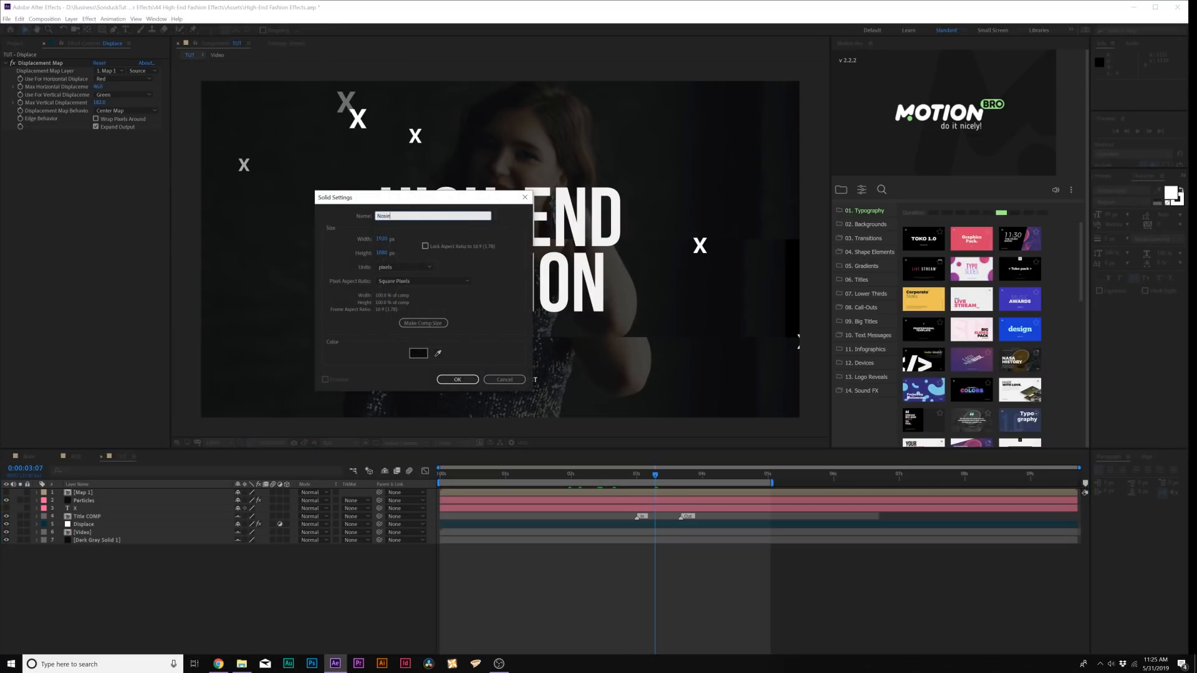
{"action": "key", "text": "Return"}
{"action": "left_click", "coordinate": [89, 18]}
{"action": "mouse_move", "coordinate": [112, 186]}
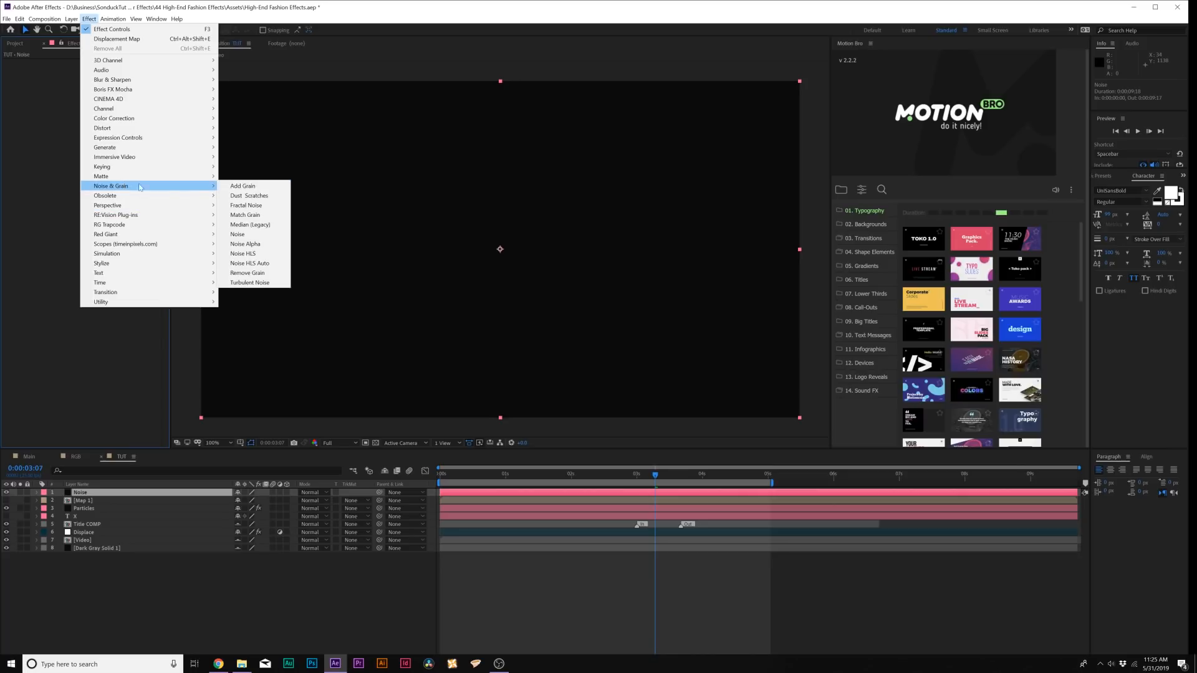
{"action": "left_click", "coordinate": [247, 206]}
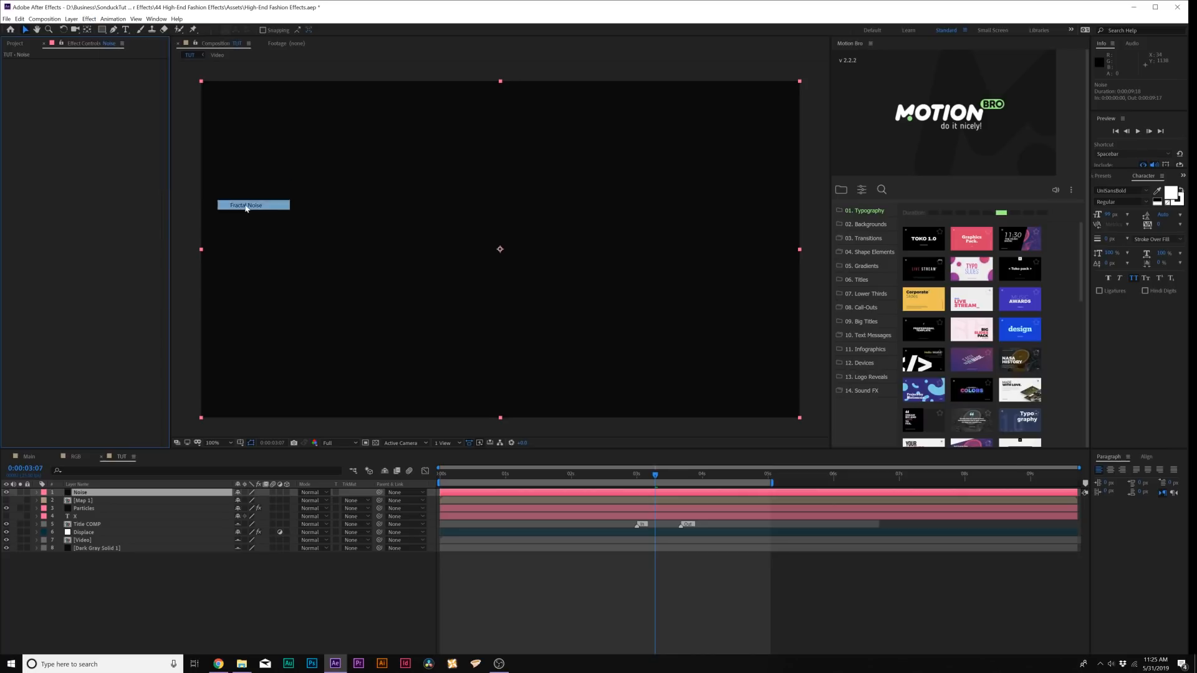
Step: Set Fractal Type Max and Noise Type Block, raise Contrast and lower Brightness to leave sparse grey squares
{"action": "left_click", "coordinate": [101, 71]}
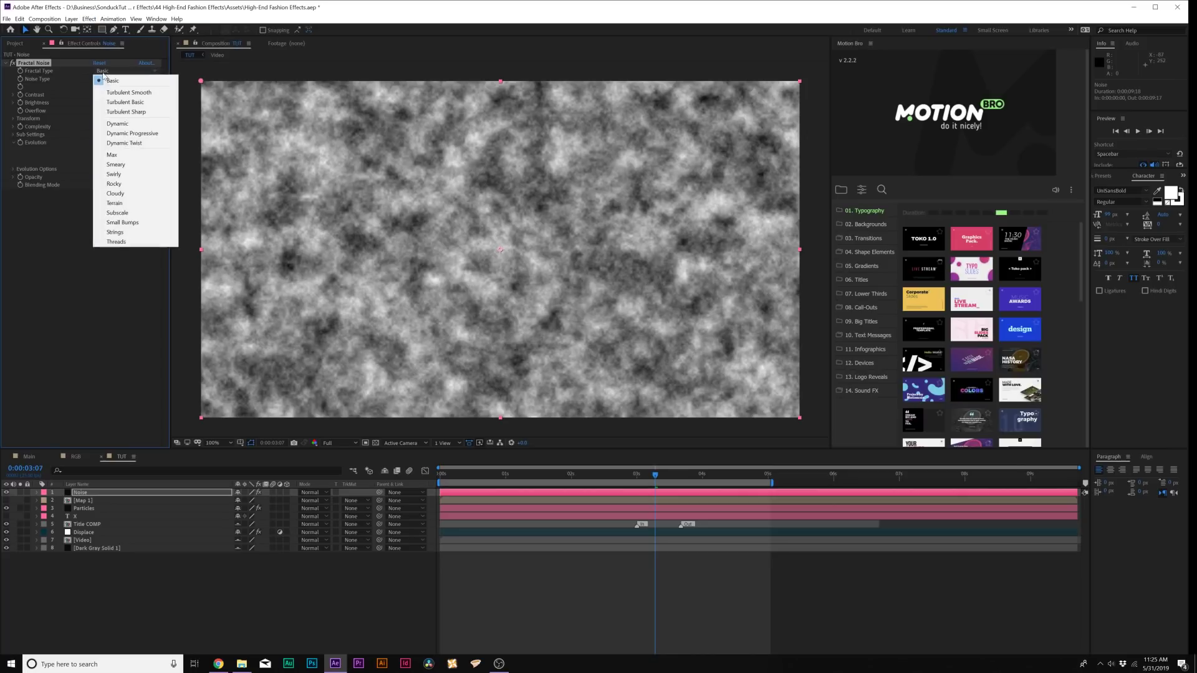
{"action": "left_click", "coordinate": [103, 156]}
{"action": "left_click", "coordinate": [106, 80]}
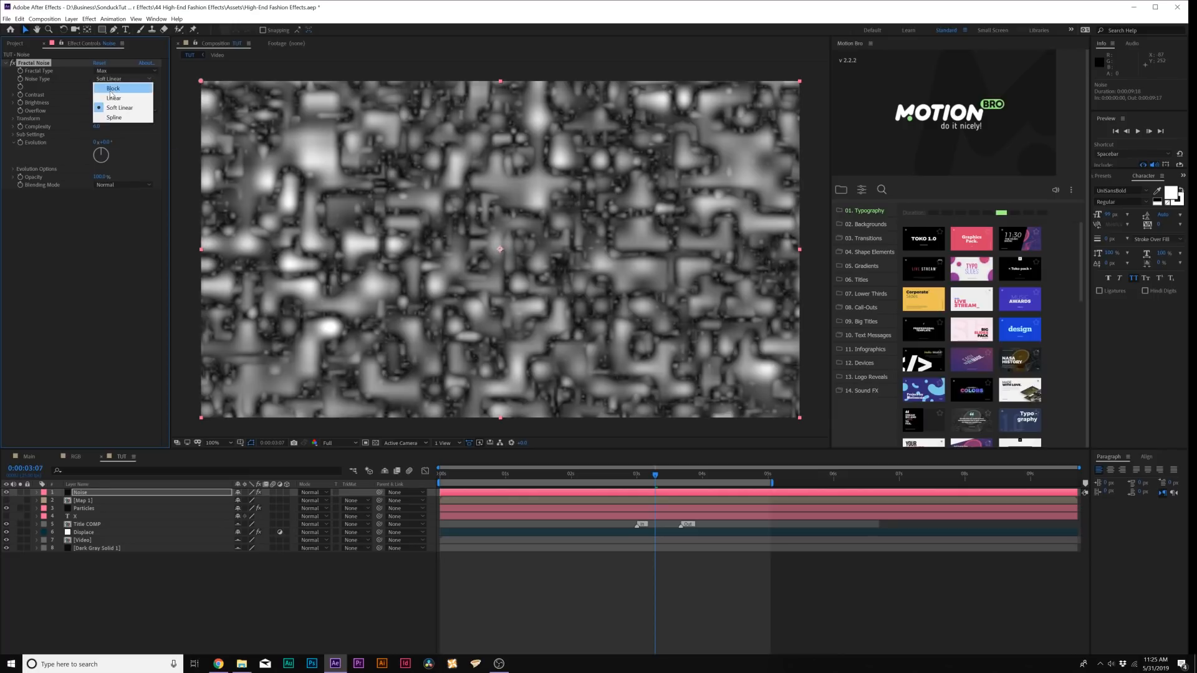
{"action": "left_click", "coordinate": [109, 89]}
{"action": "left_click_drag", "start_coordinate": [99, 95], "coordinate": [190, 103]}
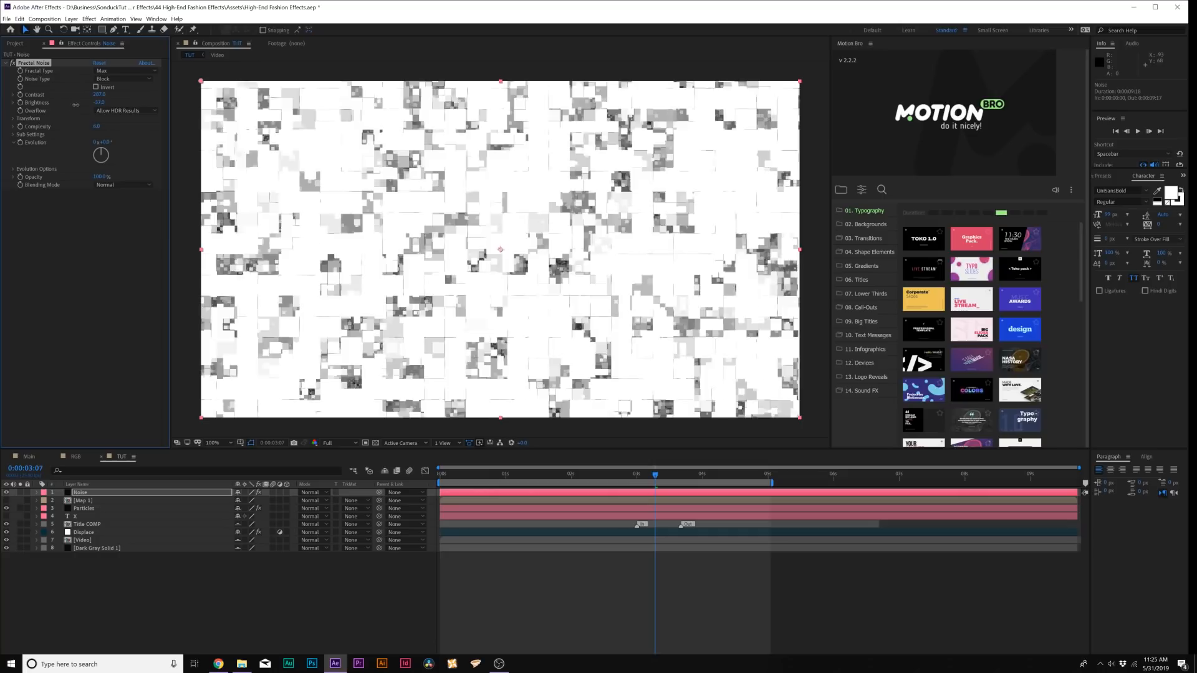
{"action": "left_click_drag", "start_coordinate": [74, 105], "coordinate": [56, 109]}
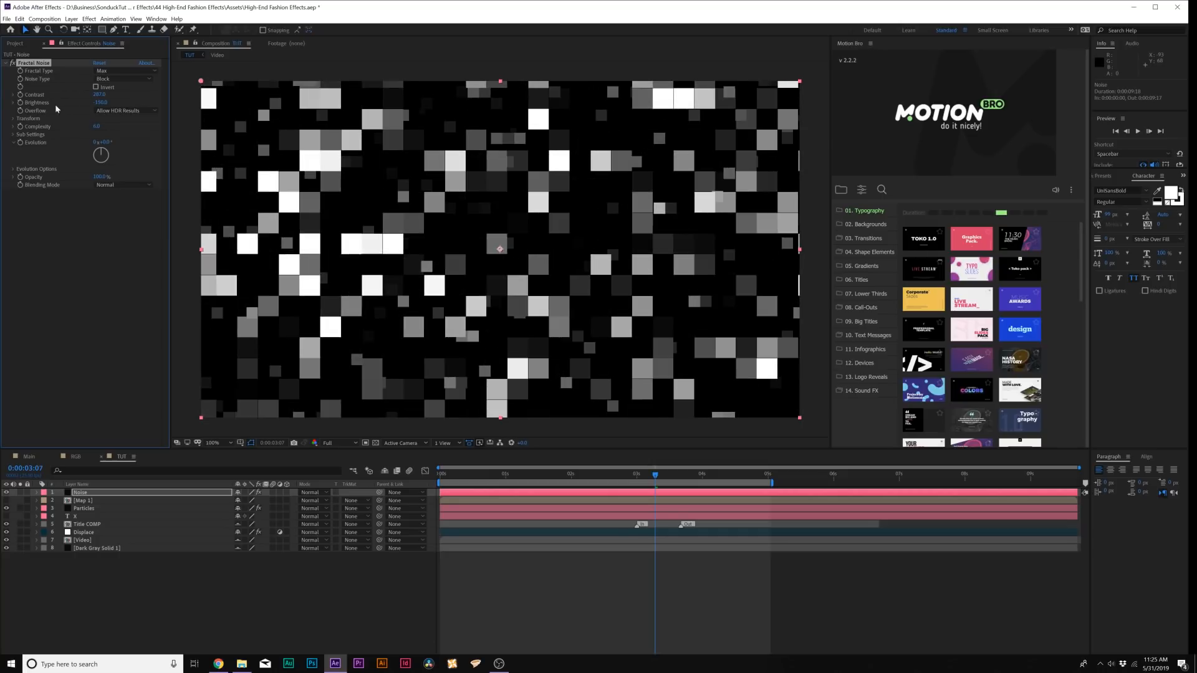
{"action": "left_click_drag", "start_coordinate": [103, 102], "coordinate": [46, 110]}
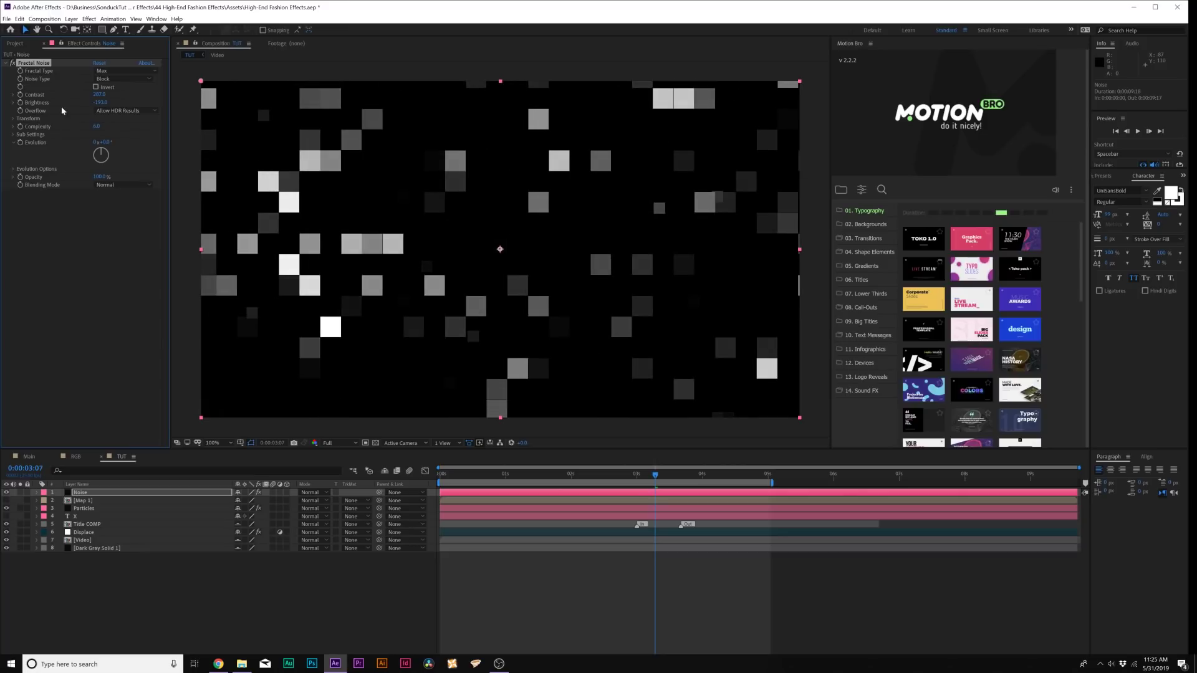
Step: Disable Uniform Scaling on the Fractal Noise, raise Scale Width greatly and drop Scale Height to about 83.7
{"action": "left_click", "coordinate": [13, 119]}
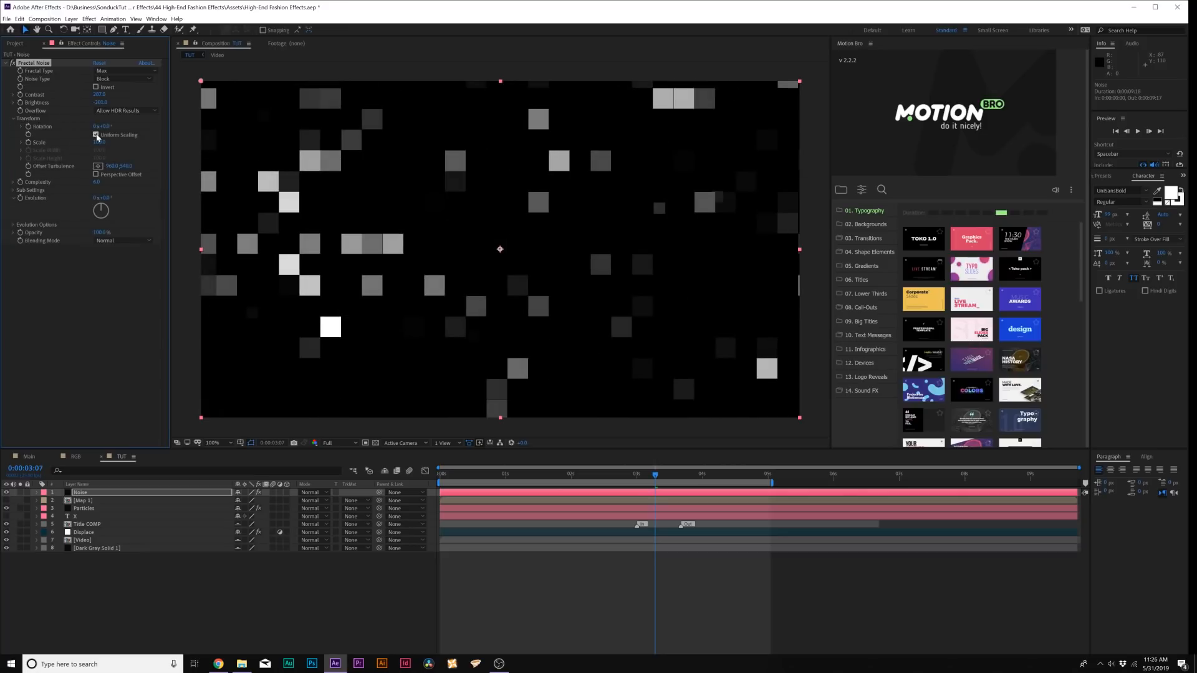
{"action": "left_click", "coordinate": [95, 135]}
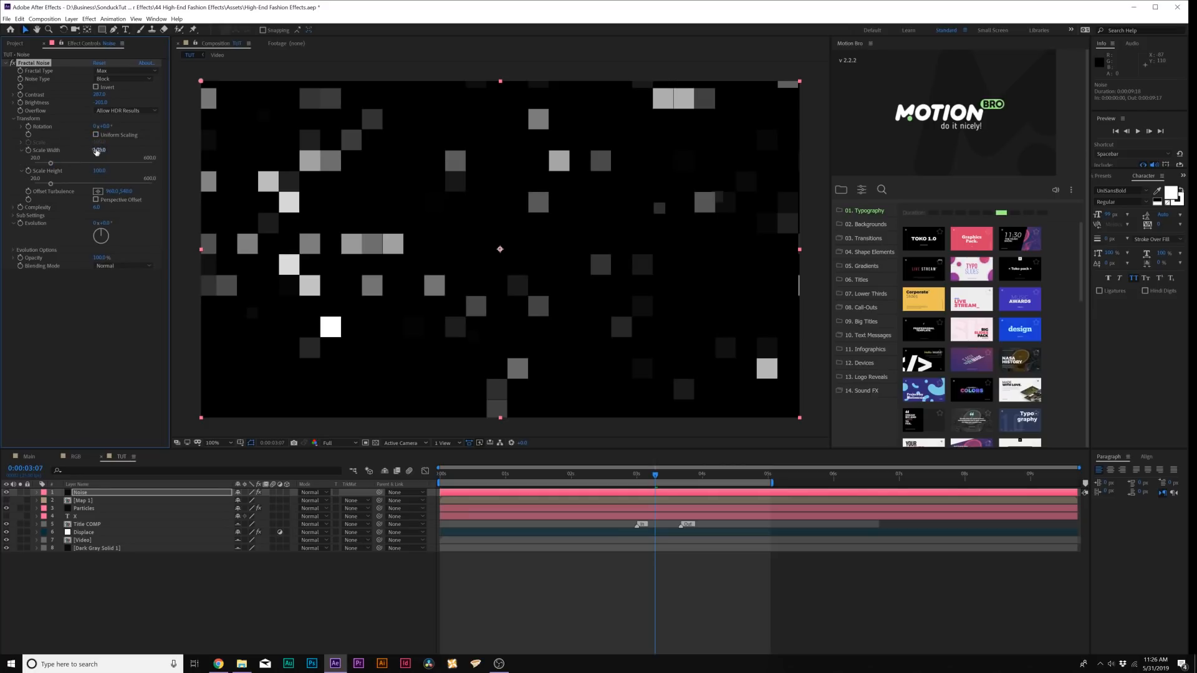
{"action": "mouse_move", "coordinate": [96, 152]}
{"action": "left_mouse_down"}
{"action": "mouse_move", "coordinate": [770, 183]}
{"action": "mouse_move", "coordinate": [314, 128]}
{"action": "left_mouse_up"}
{"action": "left_click_drag", "start_coordinate": [100, 151], "coordinate": [130, 159]}
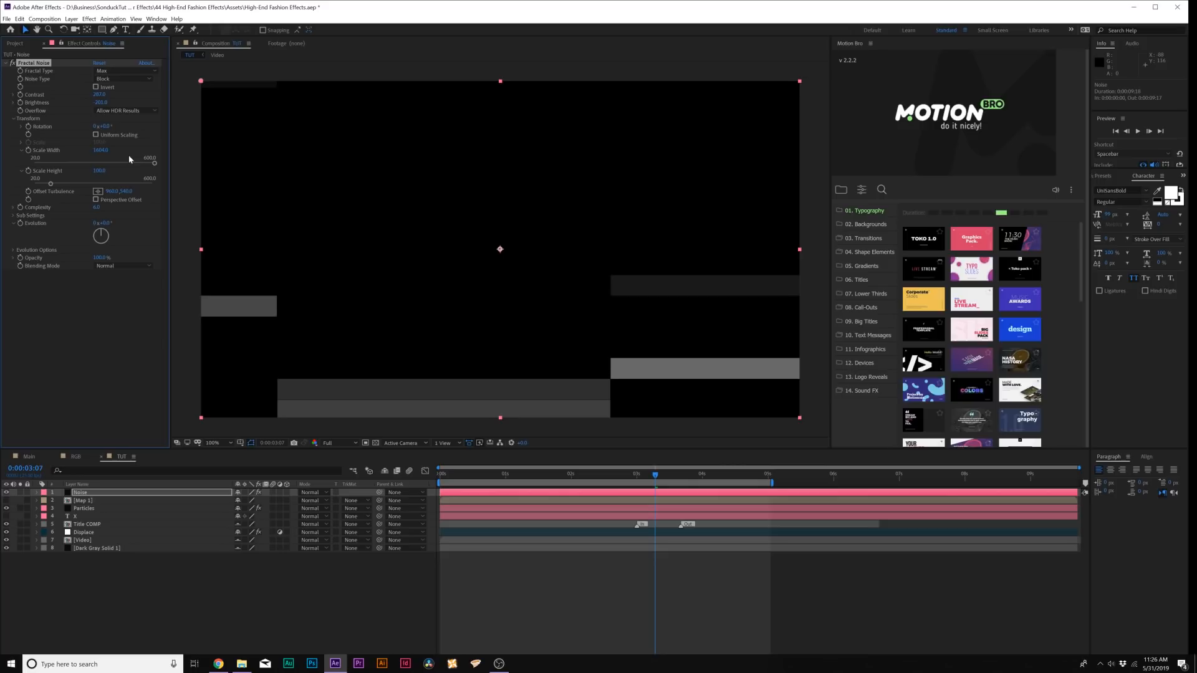
{"action": "key", "text": "Return"}
{"action": "left_click_drag", "start_coordinate": [51, 184], "coordinate": [49, 183]}
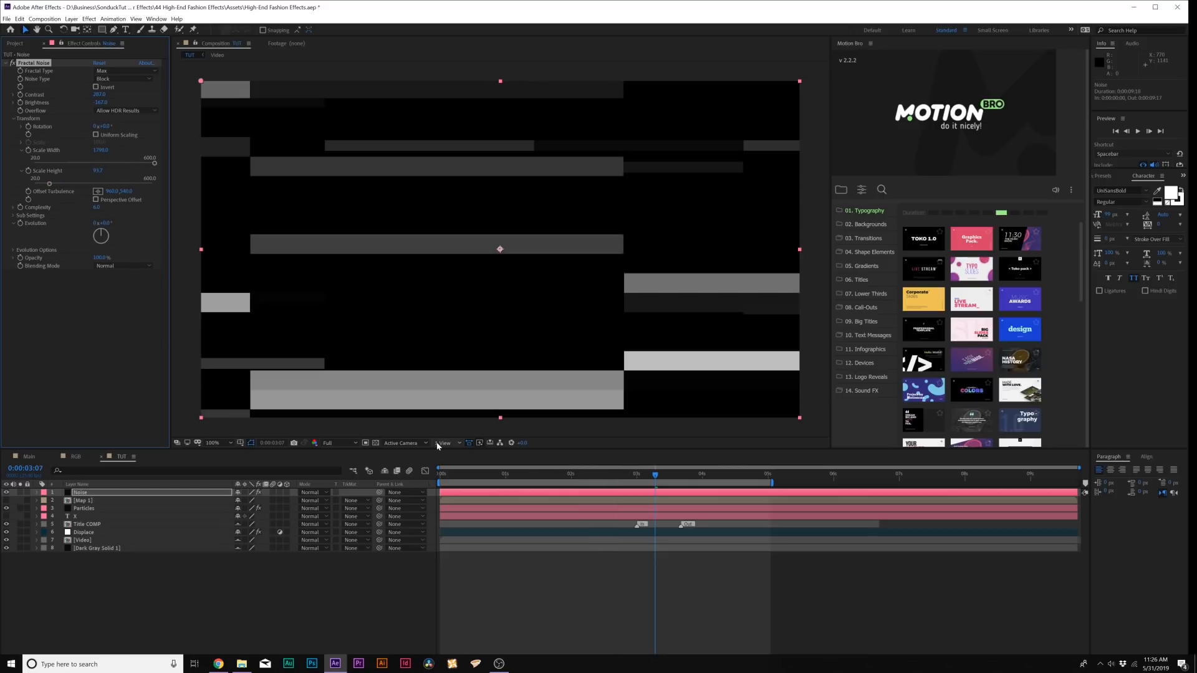
Step: Keyframe Offset Turbulence from frame 0 to about six seconds so the noise bars slide upward
{"action": "left_click", "coordinate": [437, 473]}
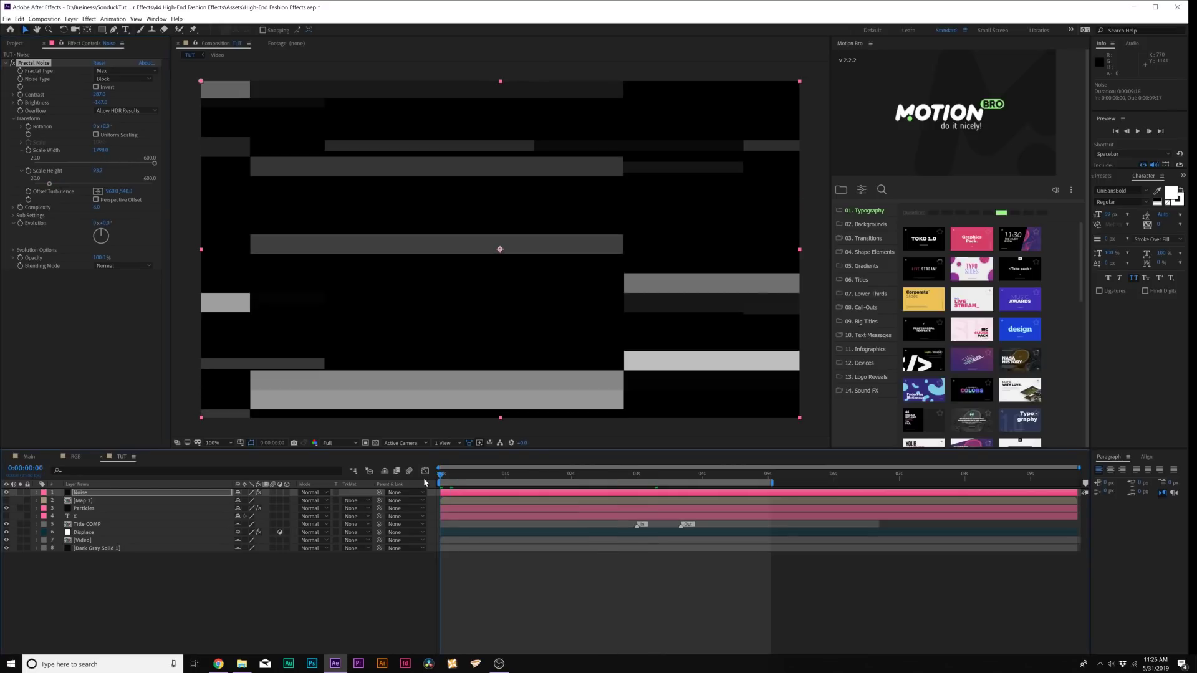
{"action": "left_click", "coordinate": [28, 194]}
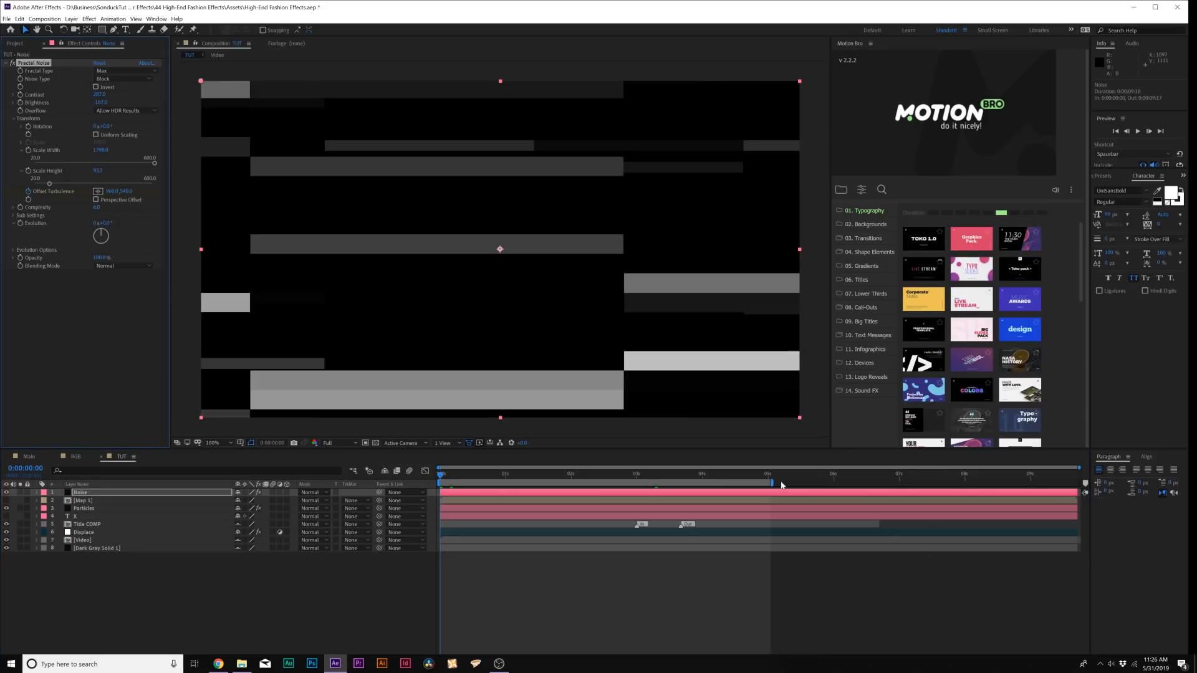
{"action": "left_click", "coordinate": [832, 475]}
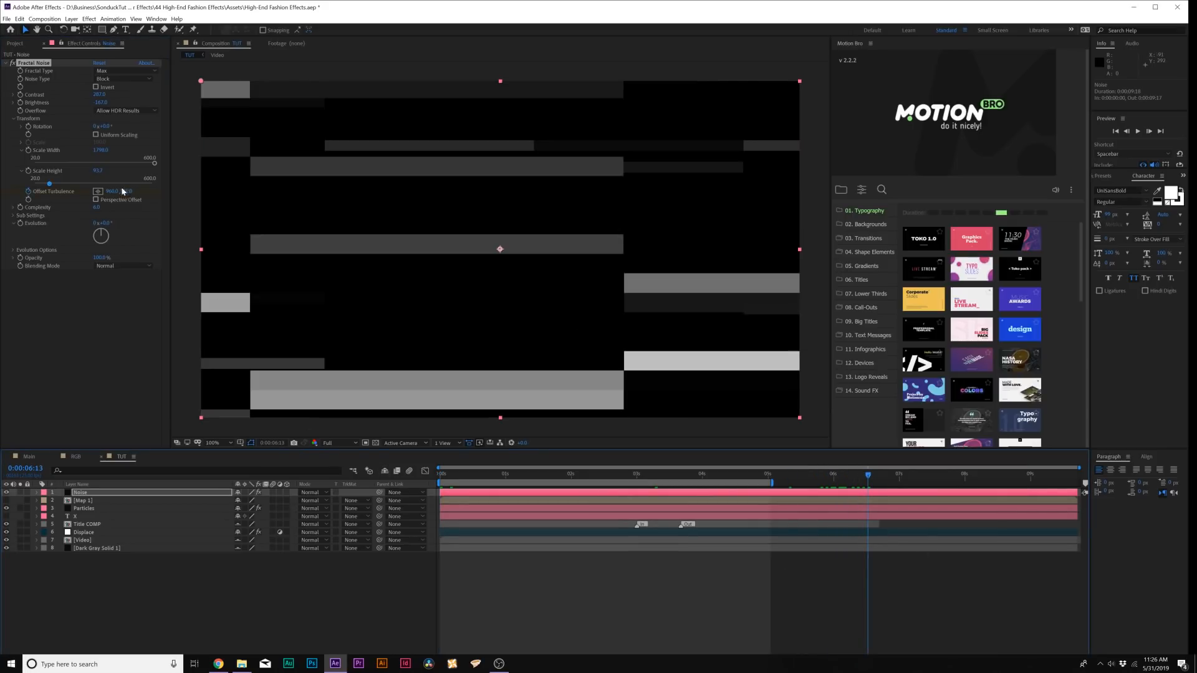
{"action": "left_click_drag", "start_coordinate": [122, 191], "coordinate": [95, 202]}
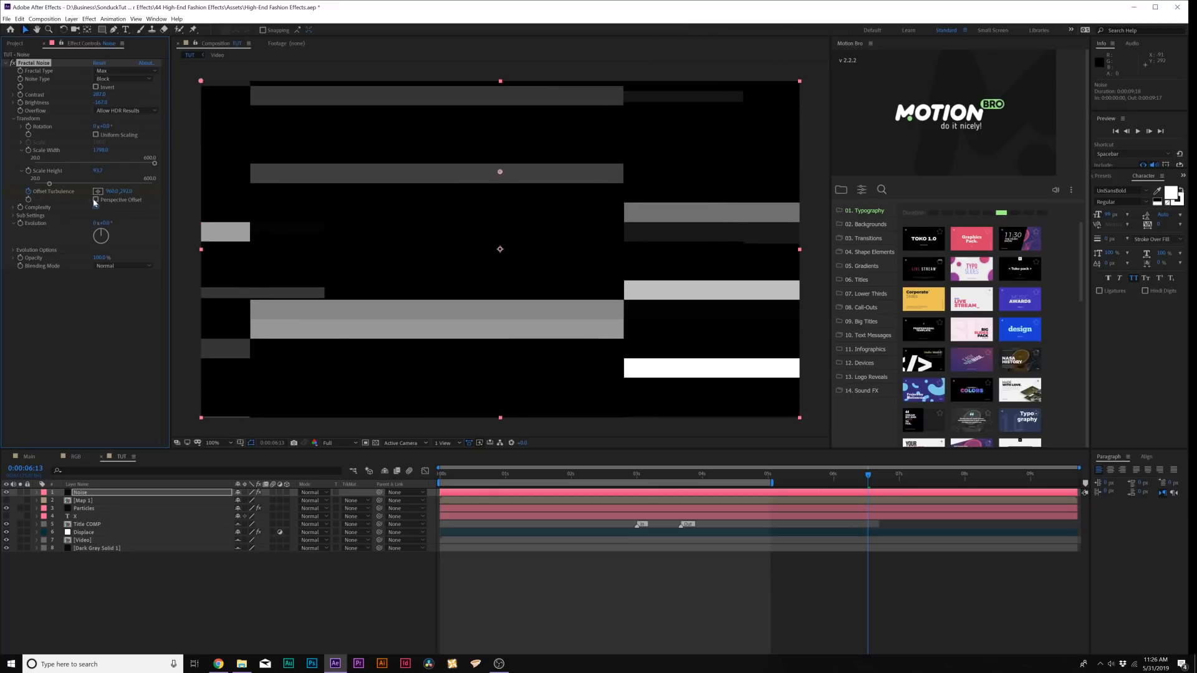
{"action": "left_click_drag", "start_coordinate": [95, 201], "coordinate": [86, 201]}
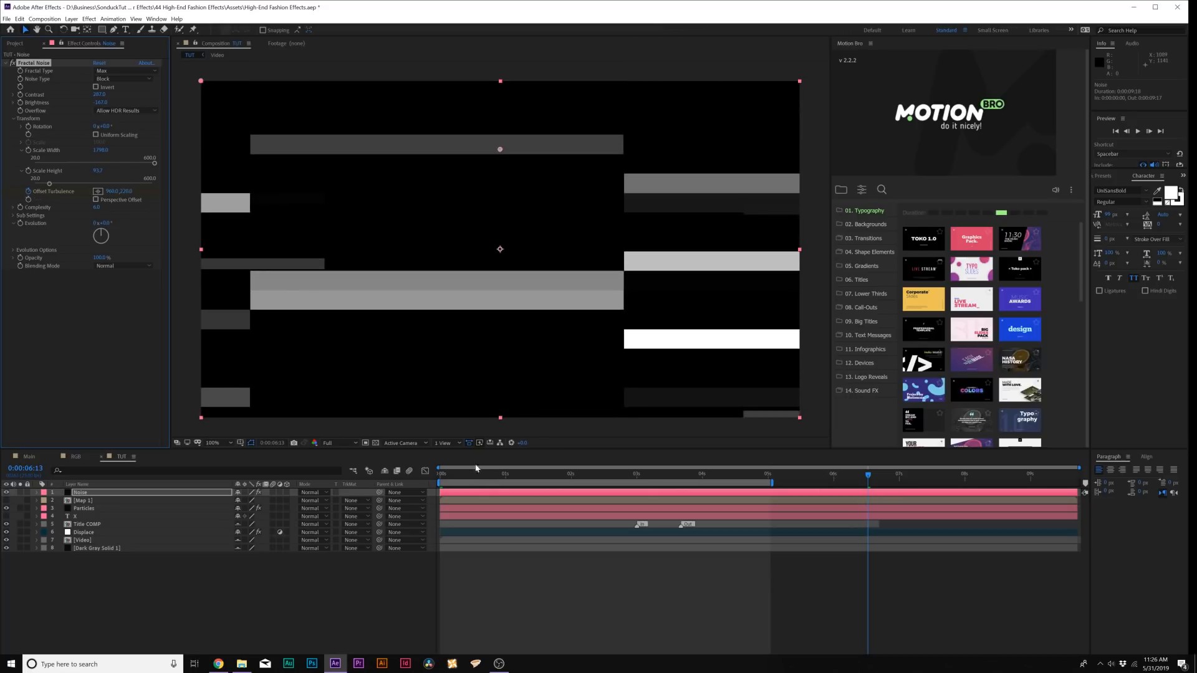
Step: Check the motion around six seconds and begin pre-composing the Noise layer
{"action": "left_click_drag", "start_coordinate": [476, 467], "coordinate": [832, 475]}
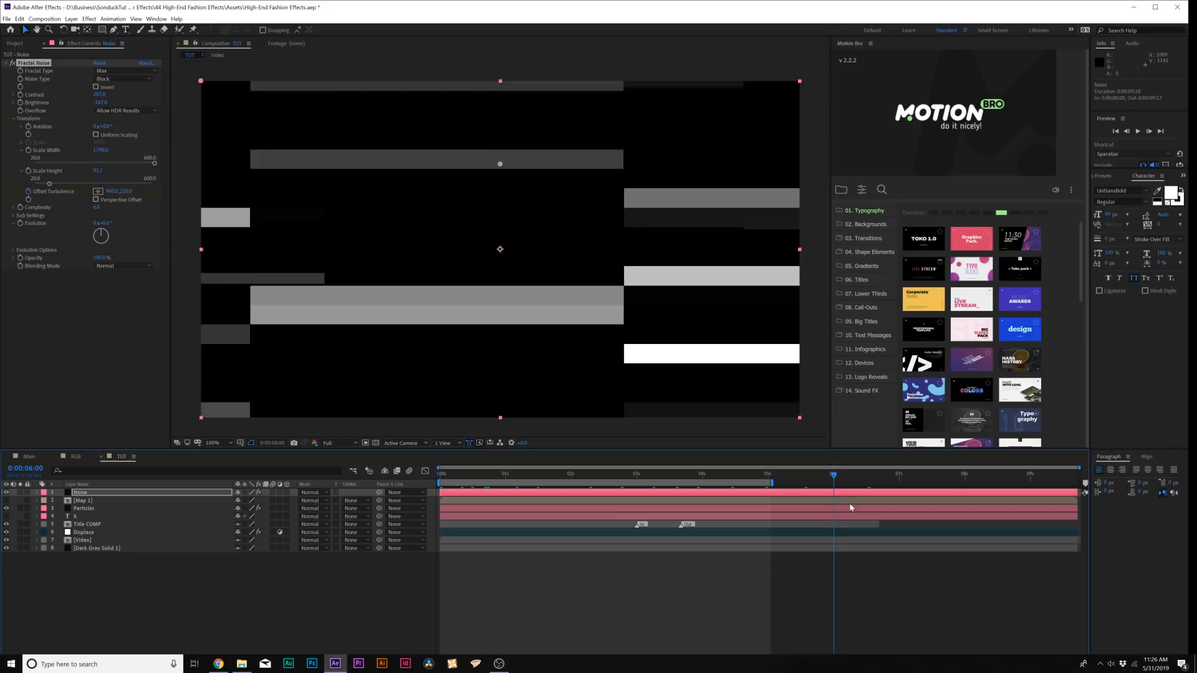
{"action": "key", "text": "Page_Down"}
{"action": "key", "text": "Page_Down"}
{"action": "key", "text": "Page_Down"}
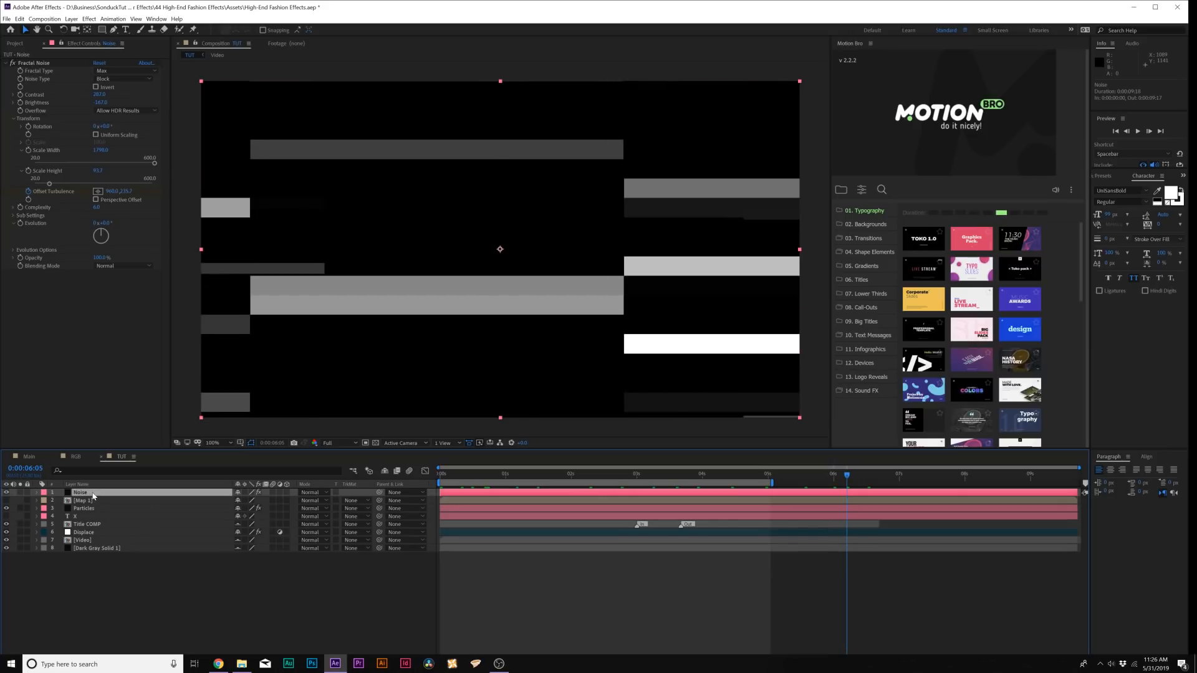
{"action": "key", "text": "ctrl+shift+c"}
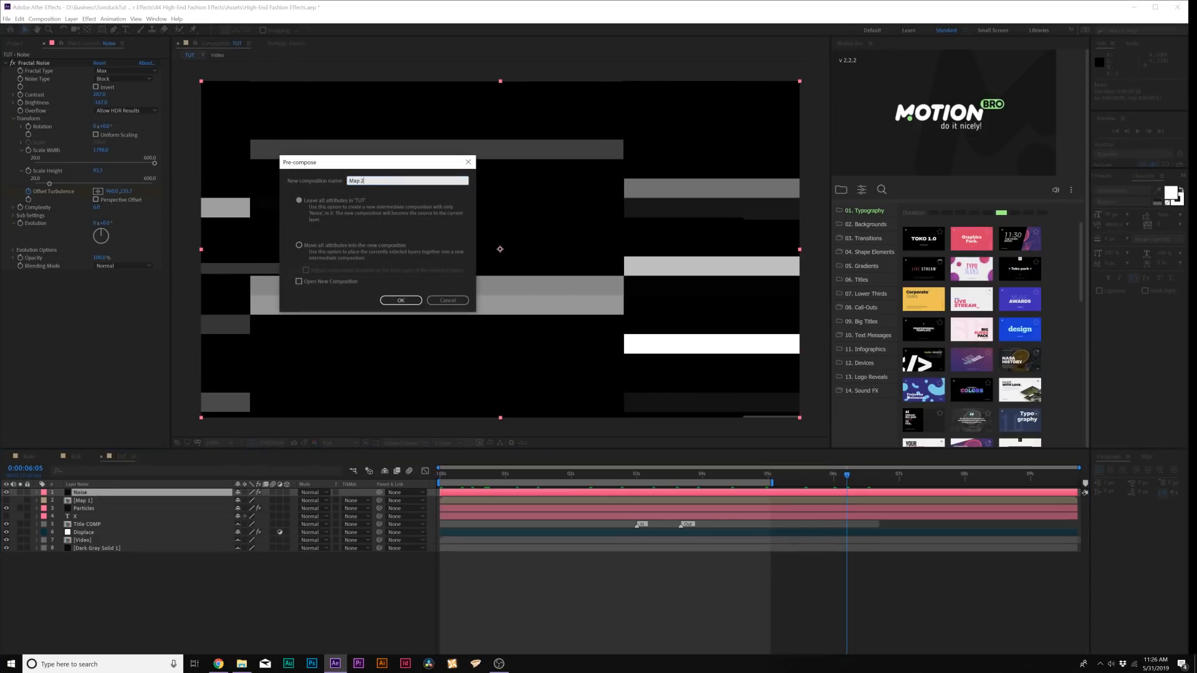
Step: Pre-compose the noise with all attributes as Map 2 and hide that layer
{"action": "left_click", "coordinate": [338, 245]}
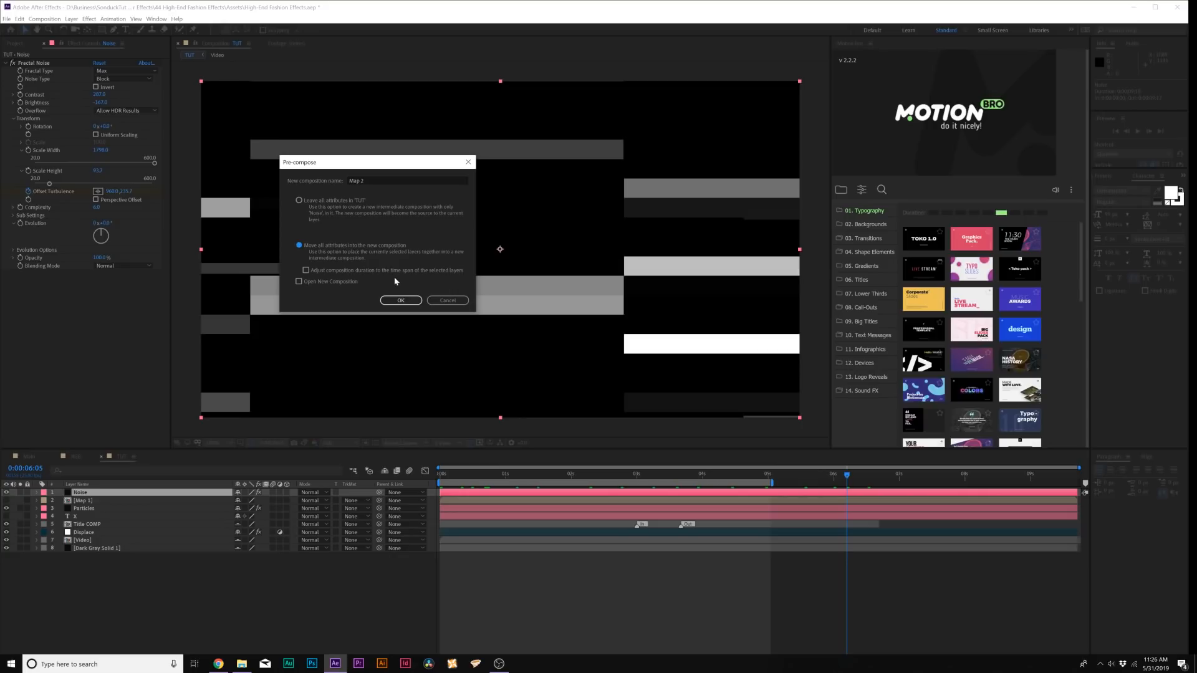
{"action": "left_click", "coordinate": [402, 300]}
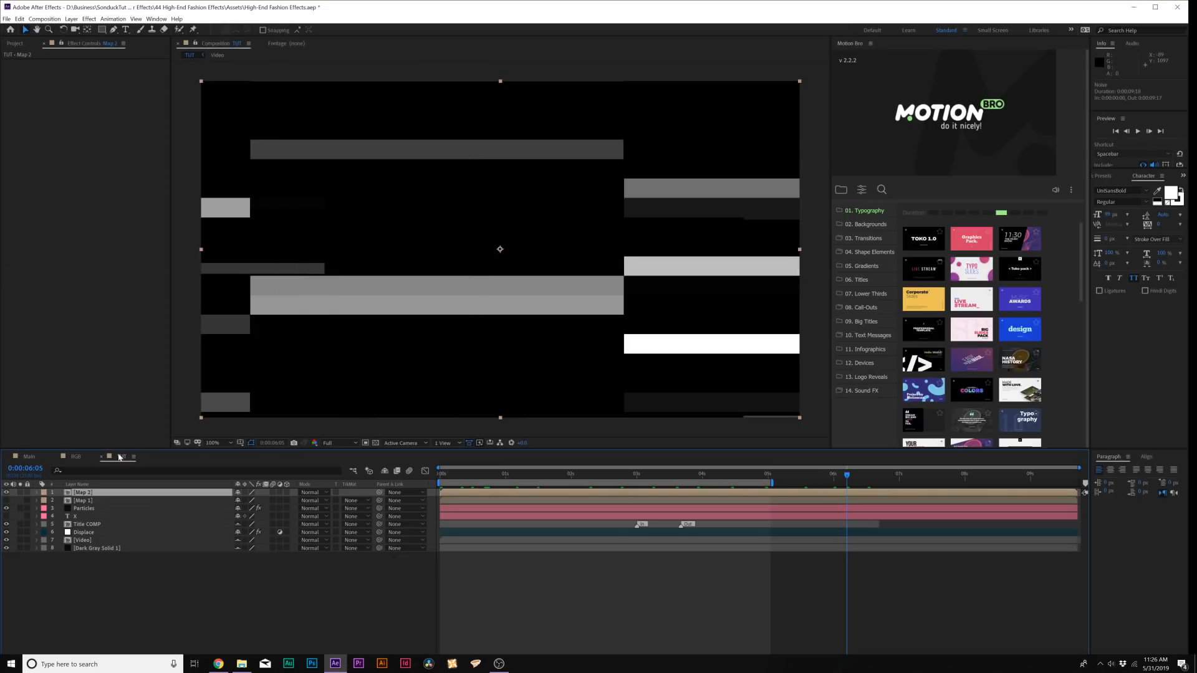
{"action": "left_click", "coordinate": [8, 492]}
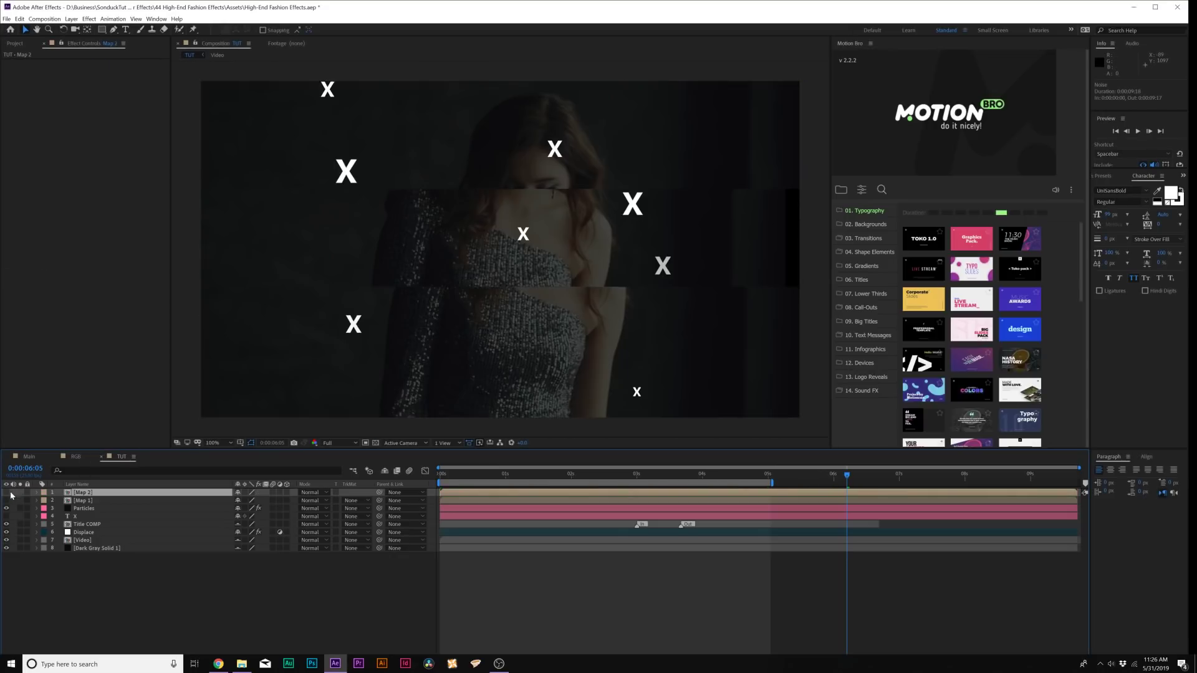
Step: Duplicate the Displace layer above Map 2 and drive its Displacement Map with Map 2
{"action": "left_click", "coordinate": [78, 534]}
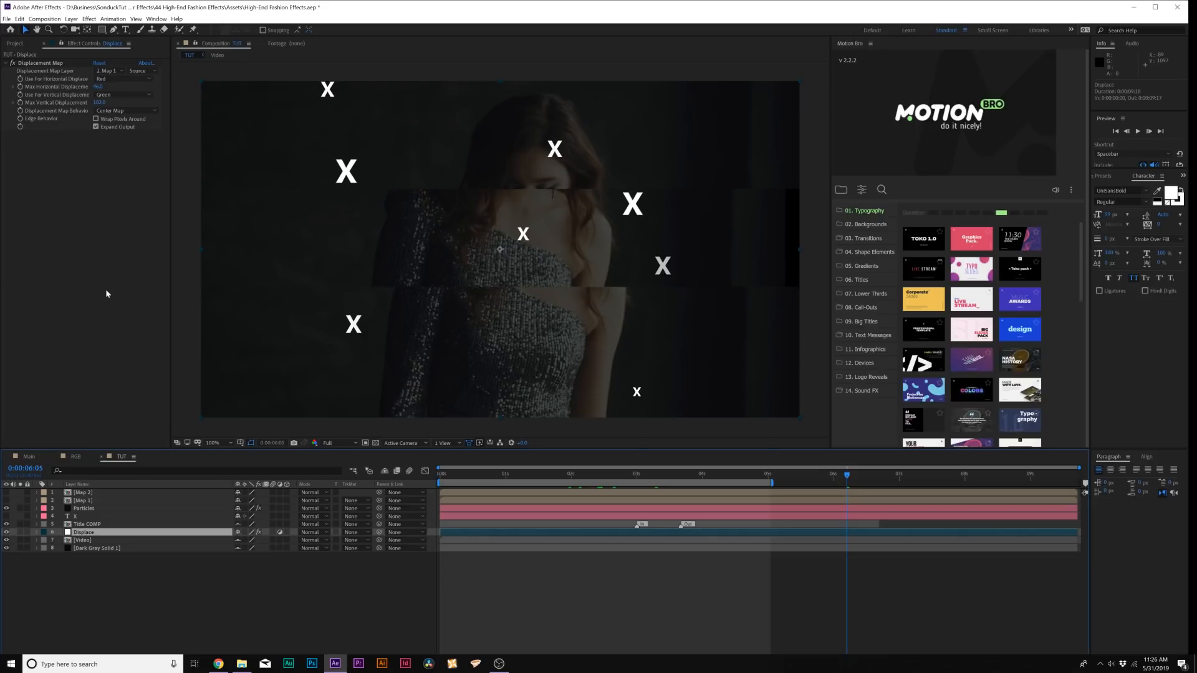
{"action": "key", "text": "ctrl+d"}
{"action": "left_click_drag", "start_coordinate": [79, 533], "coordinate": [83, 489]}
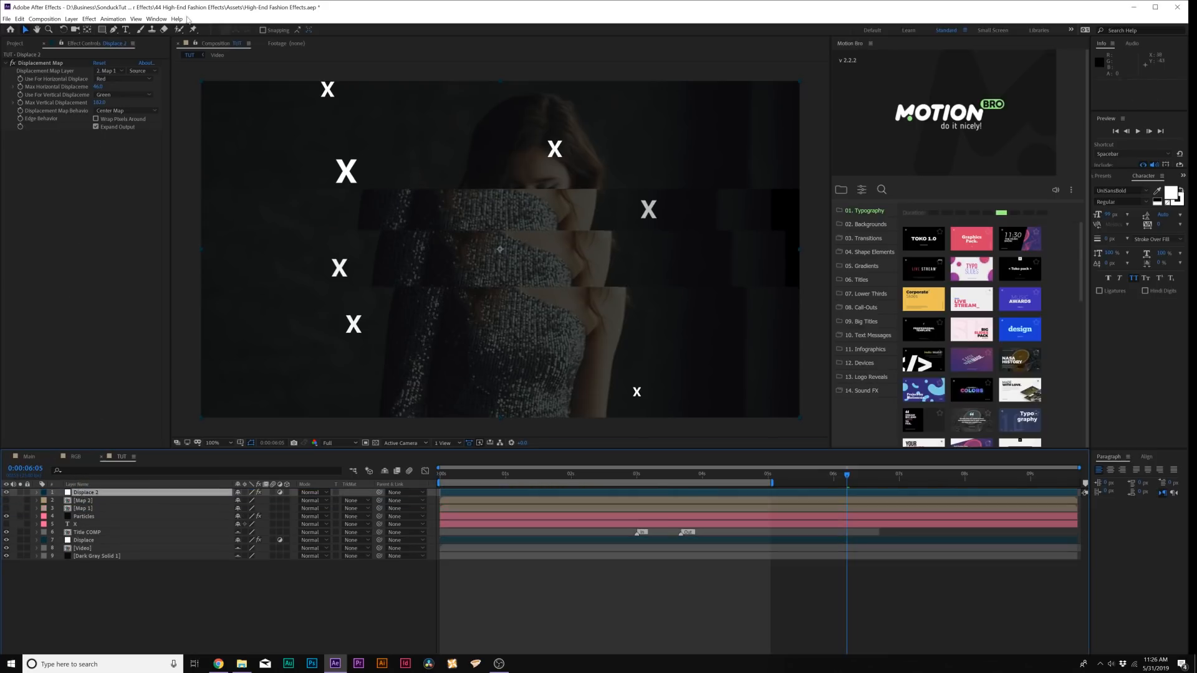
{"action": "left_click", "coordinate": [112, 71]}
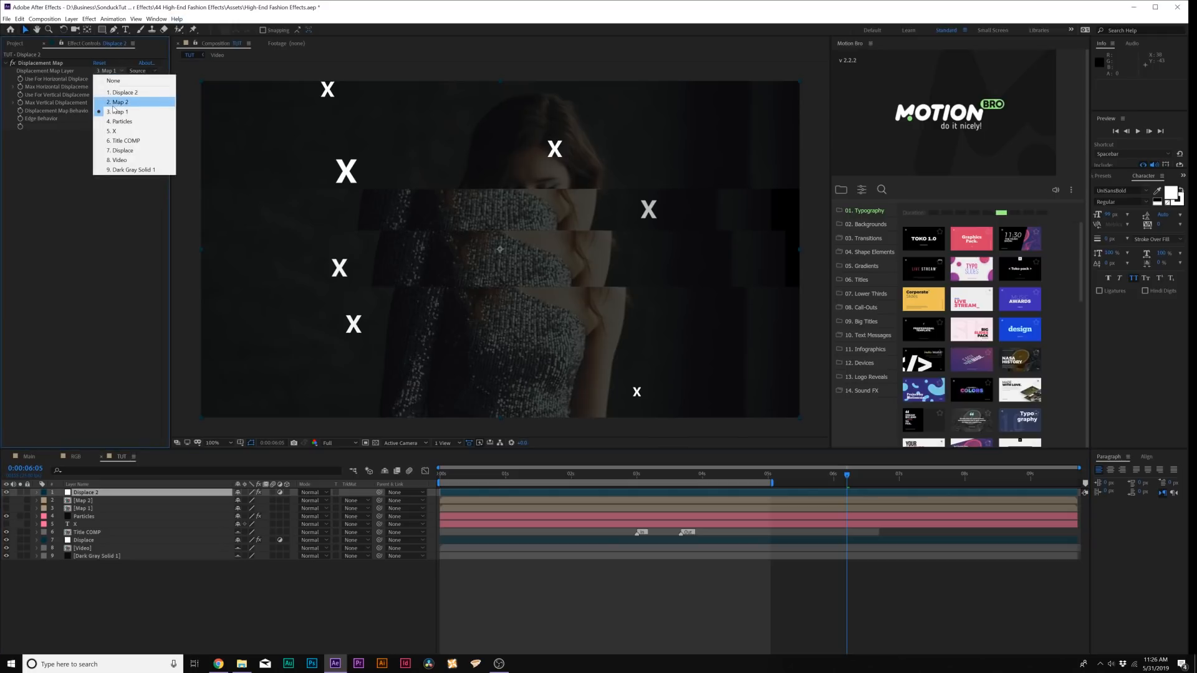
{"action": "left_click", "coordinate": [112, 97]}
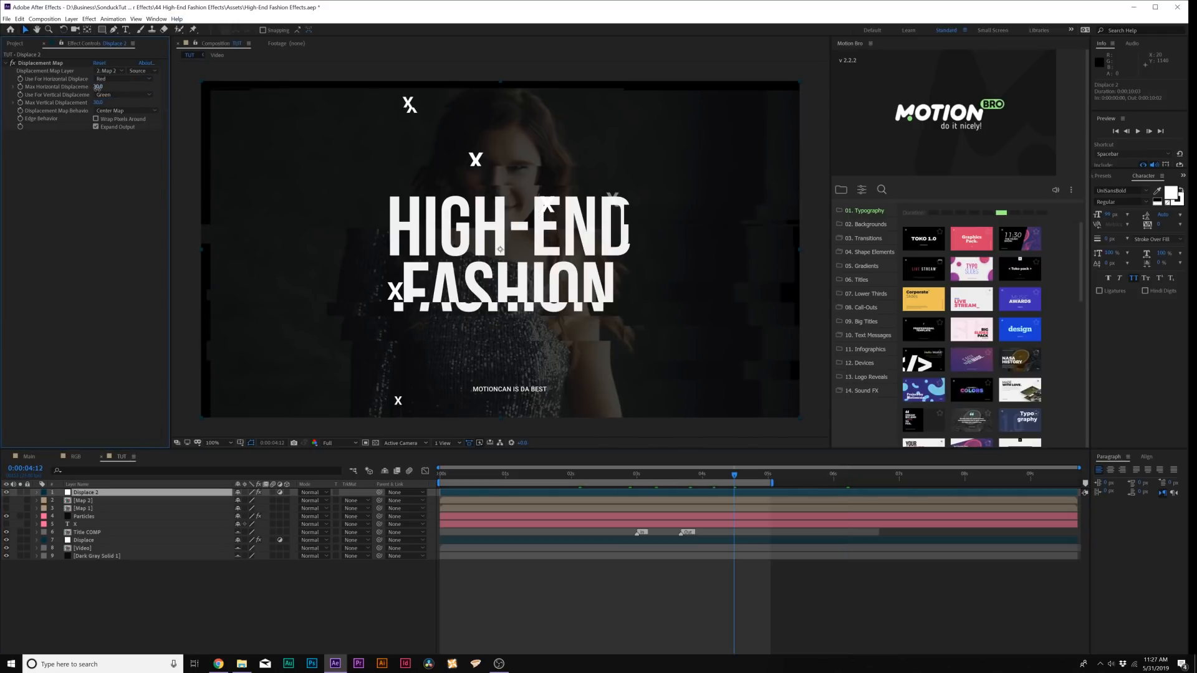
{"action": "key", "text": "Return"}
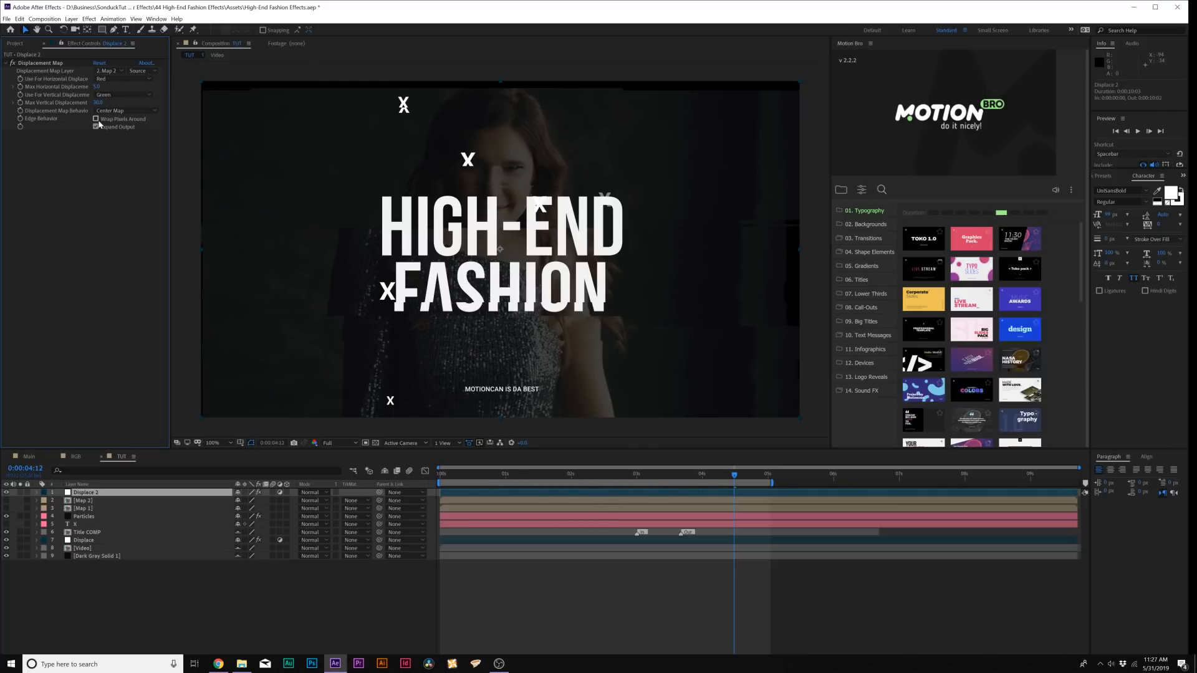
Step: Preview the double glitch animation from the beginning
{"action": "left_click", "coordinate": [84, 540]}
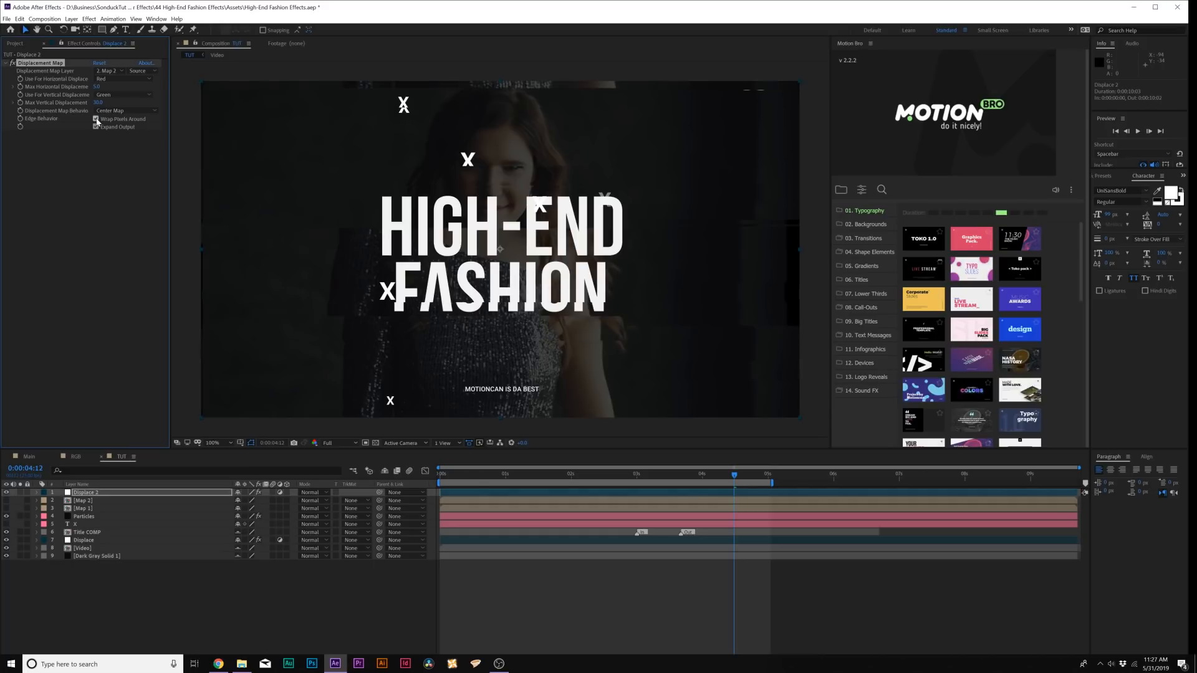
{"action": "key", "text": "space"}
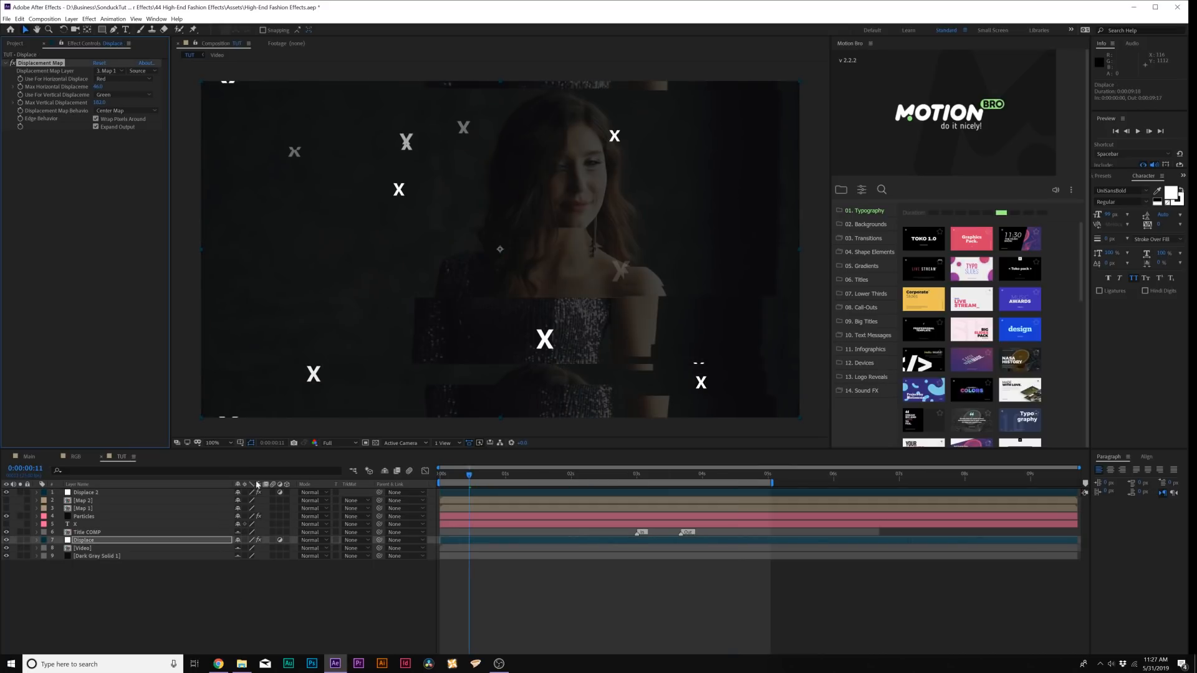
{"action": "left_click", "coordinate": [288, 596]}
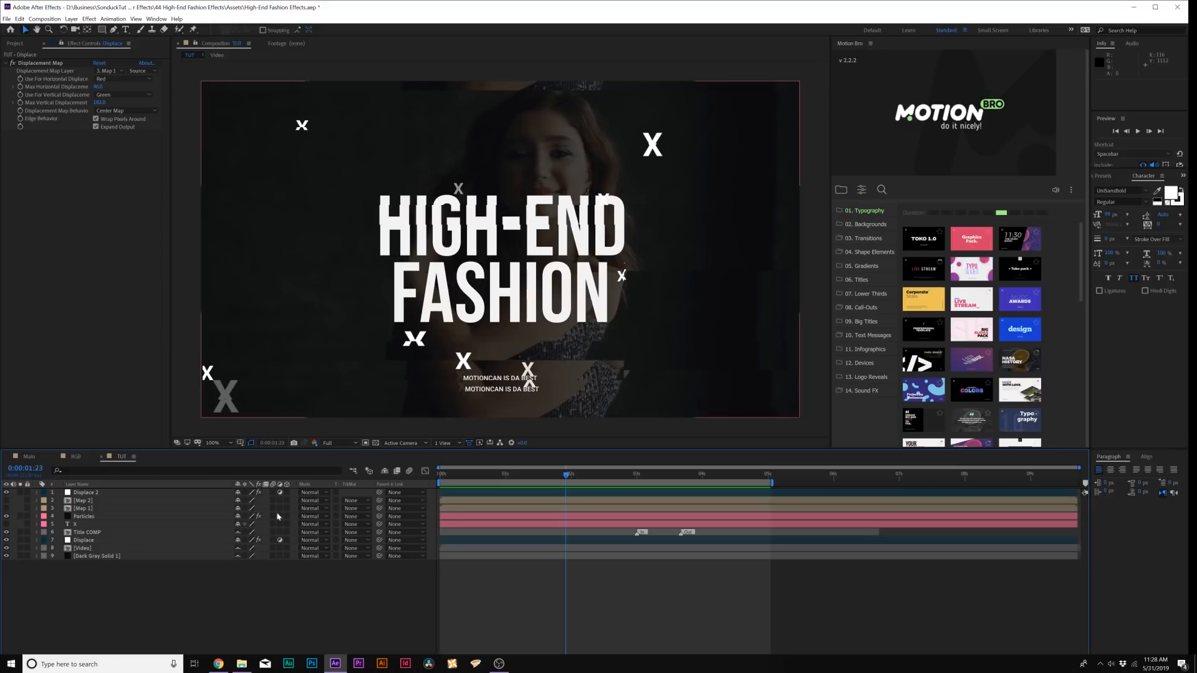
{"action": "left_click_drag", "start_coordinate": [72, 604], "coordinate": [128, 488]}
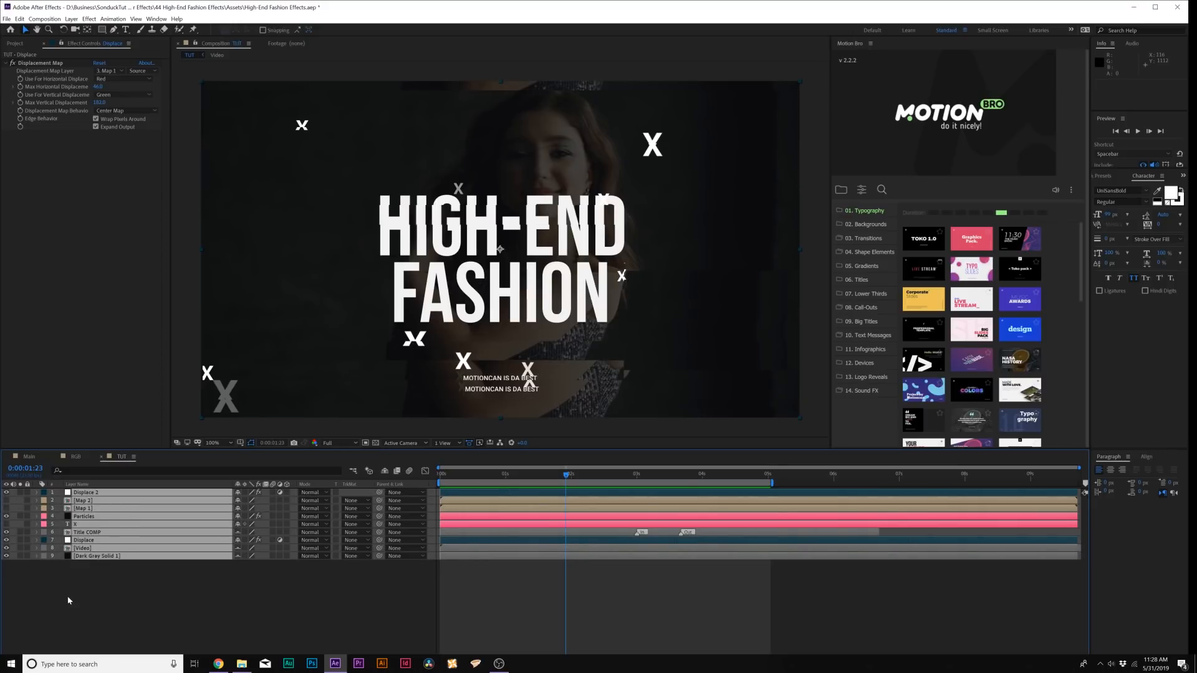
Step: Pre-compose all selected layers into one layer via Layer > Pre-compose, accepting the defaults
{"action": "left_click", "coordinate": [72, 17]}
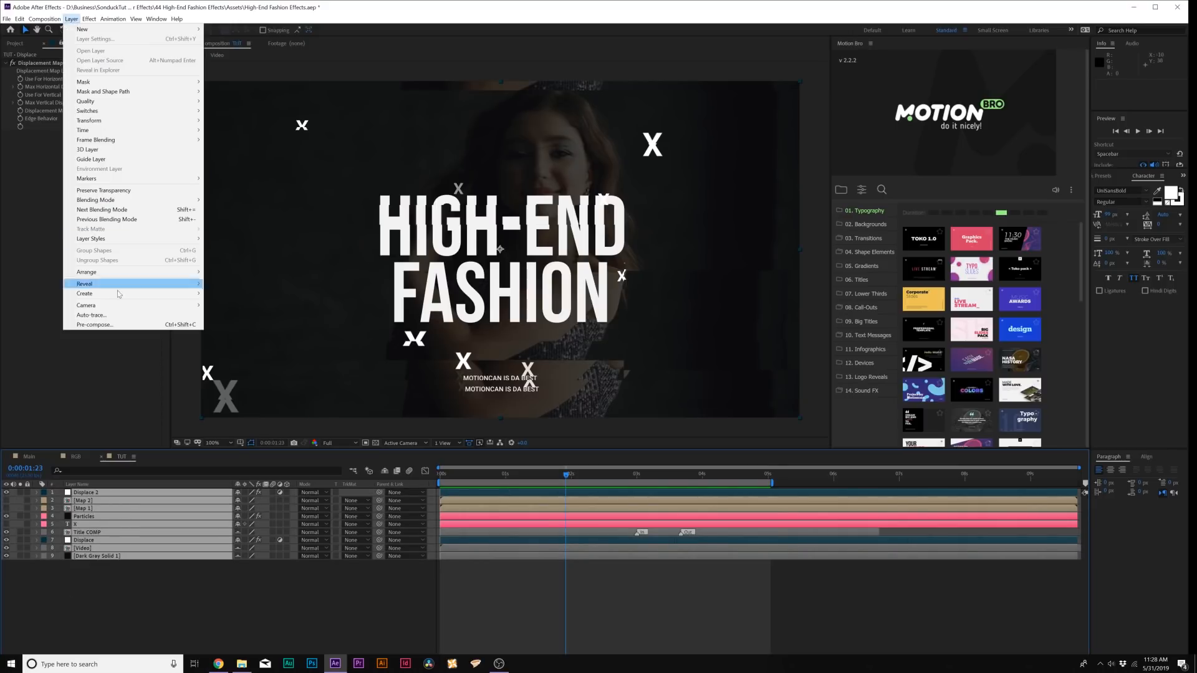
{"action": "left_click", "coordinate": [116, 326]}
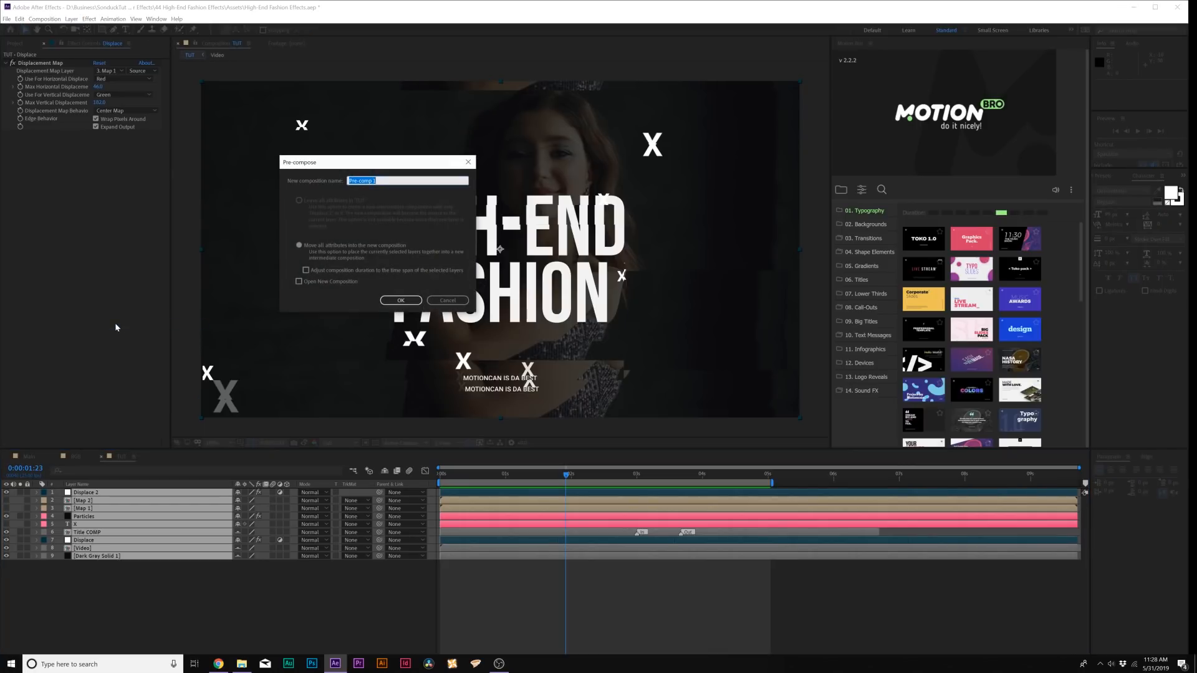
{"action": "key", "text": "Return"}
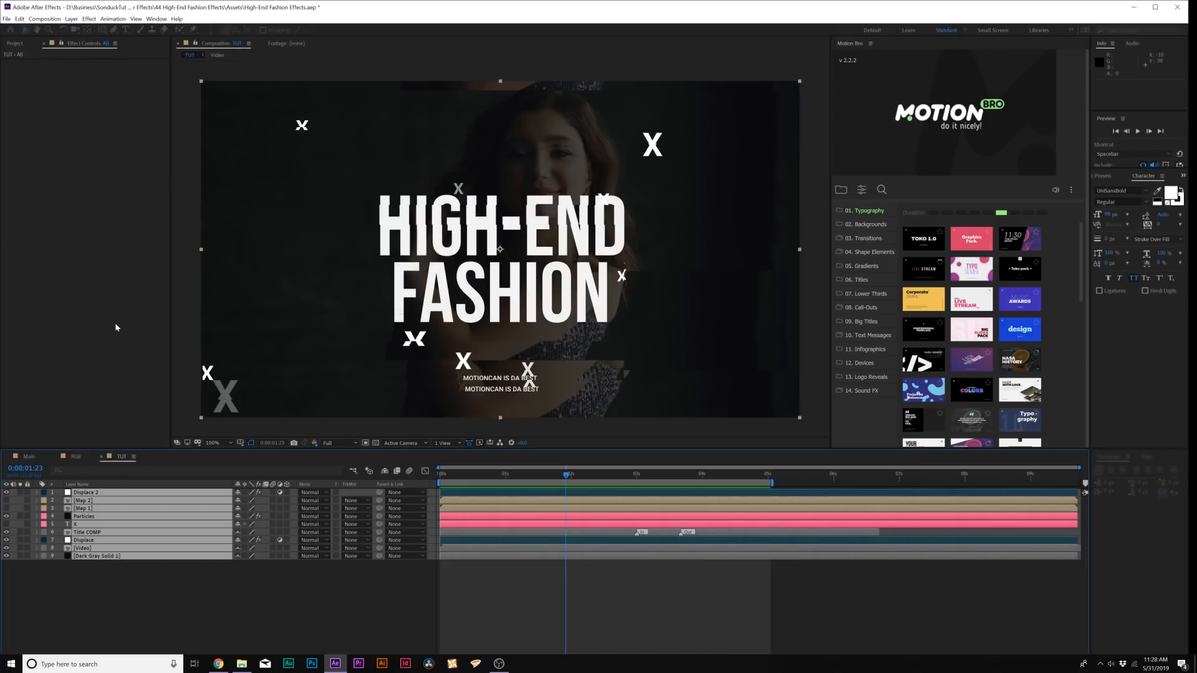
{"action": "left_click", "coordinate": [89, 18]}
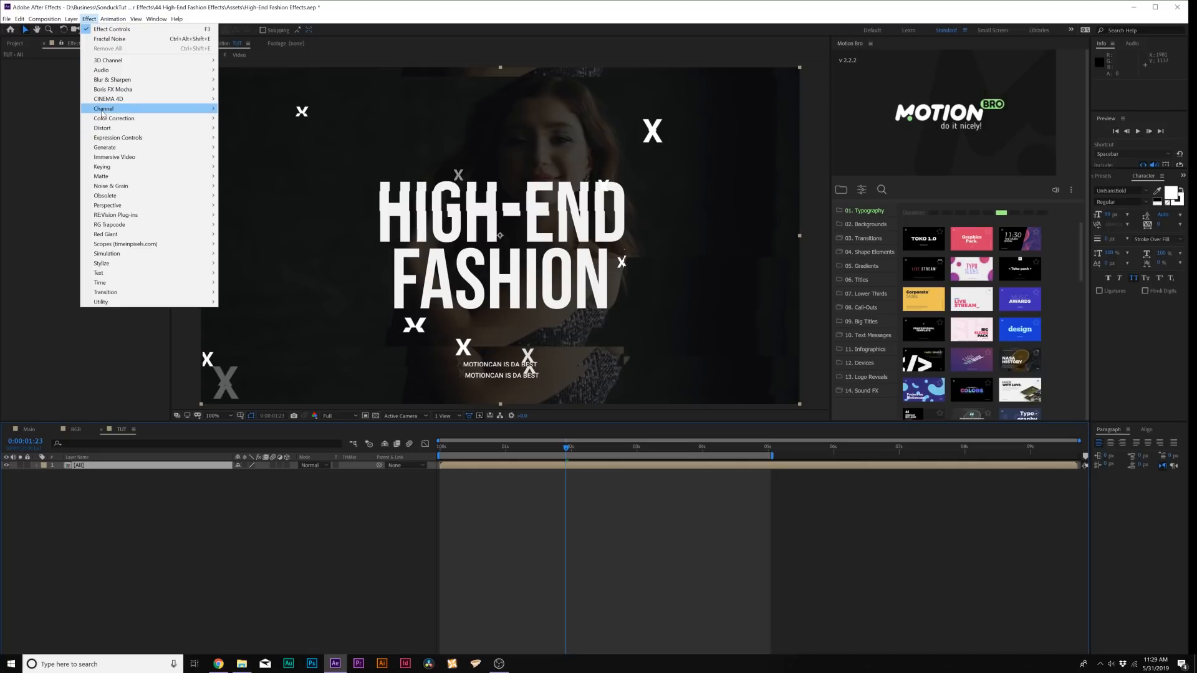
{"action": "mouse_move", "coordinate": [103, 109]}
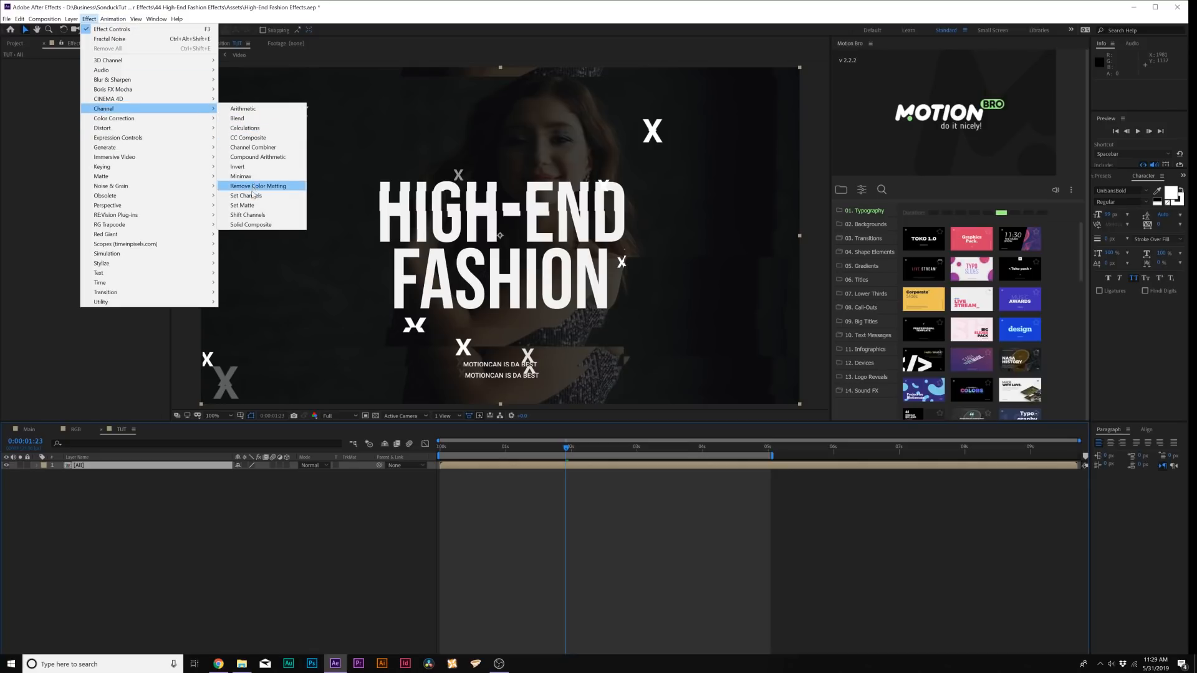
Step: Apply Shift Channels to the All layer with green and blue Full Off, leaving only red
{"action": "left_click", "coordinate": [247, 215]}
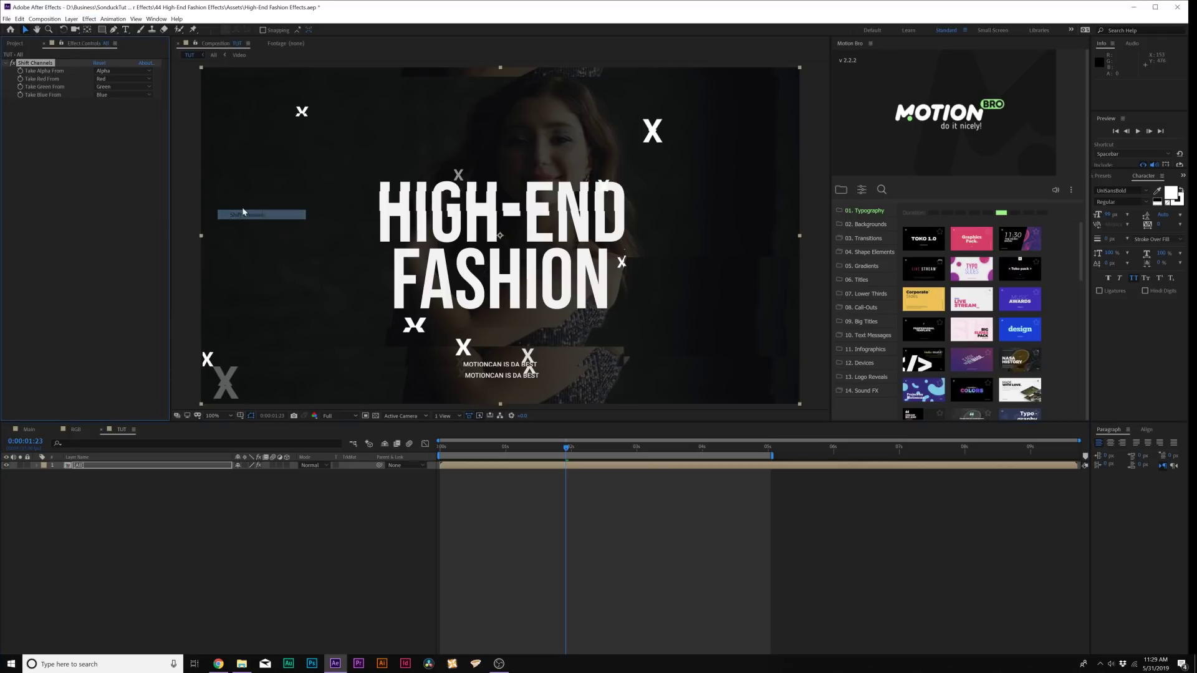
{"action": "left_click", "coordinate": [109, 90]}
{"action": "left_click", "coordinate": [113, 182]}
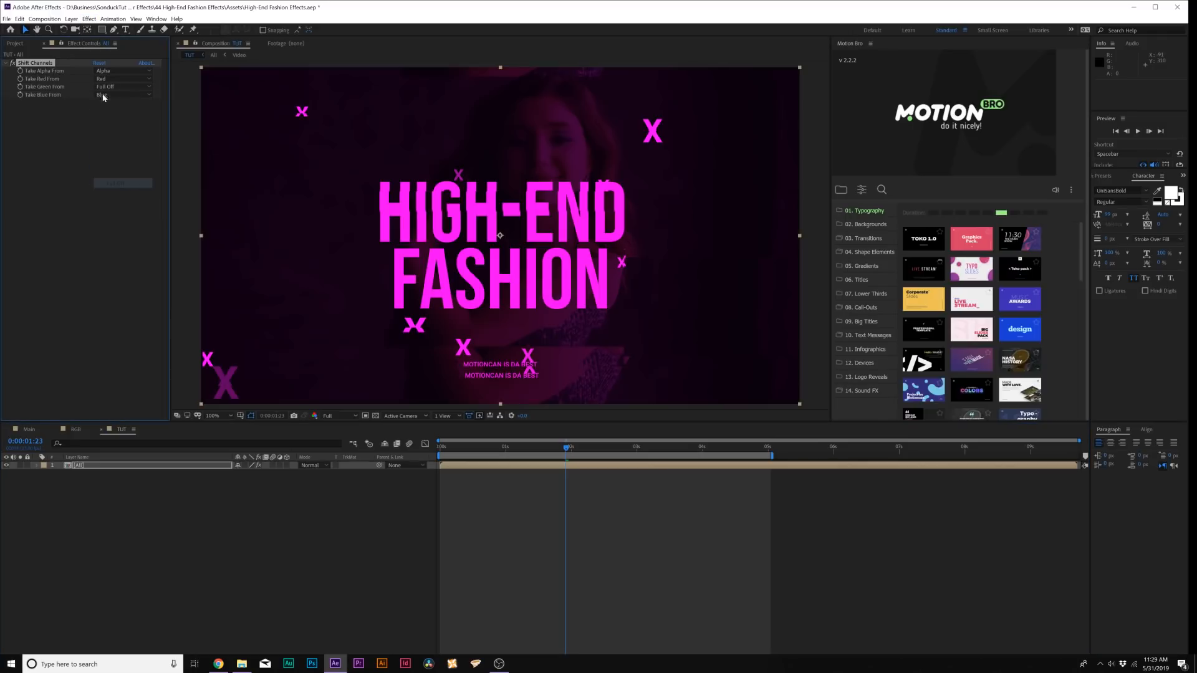
{"action": "left_click", "coordinate": [103, 95]}
{"action": "left_click", "coordinate": [117, 191]}
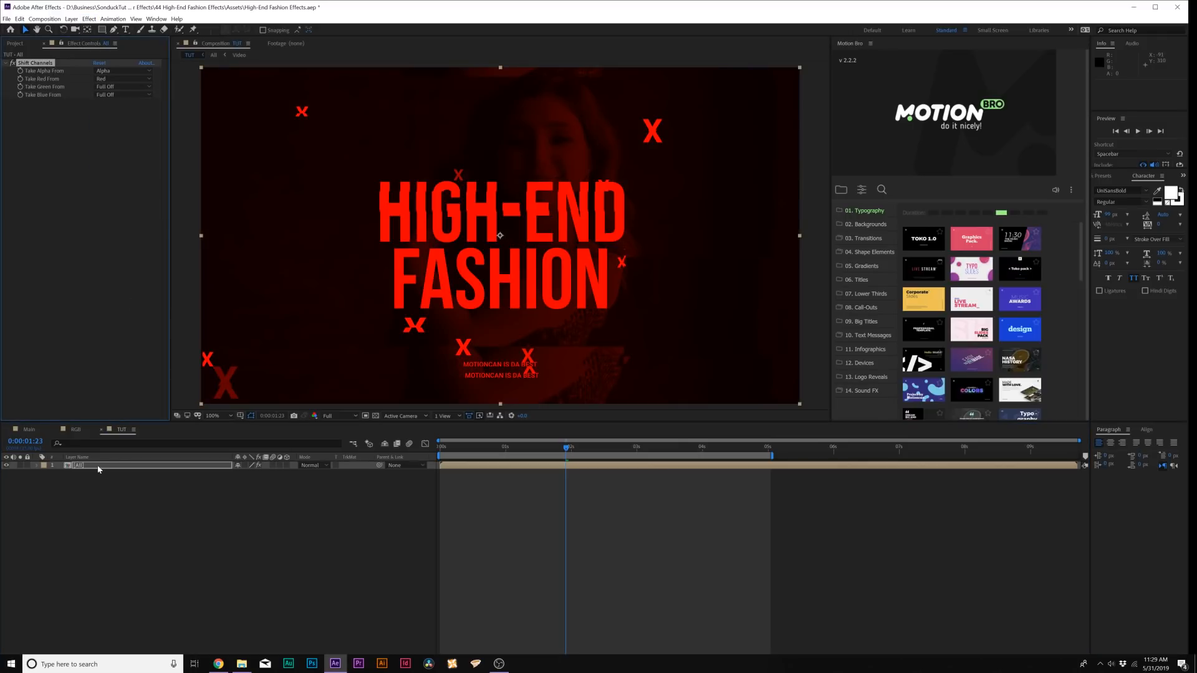
Step: Duplicate the layer and make the copy green-only (red off, green from Green)
{"action": "left_click", "coordinate": [99, 466]}
{"action": "left_click", "coordinate": [19, 18]}
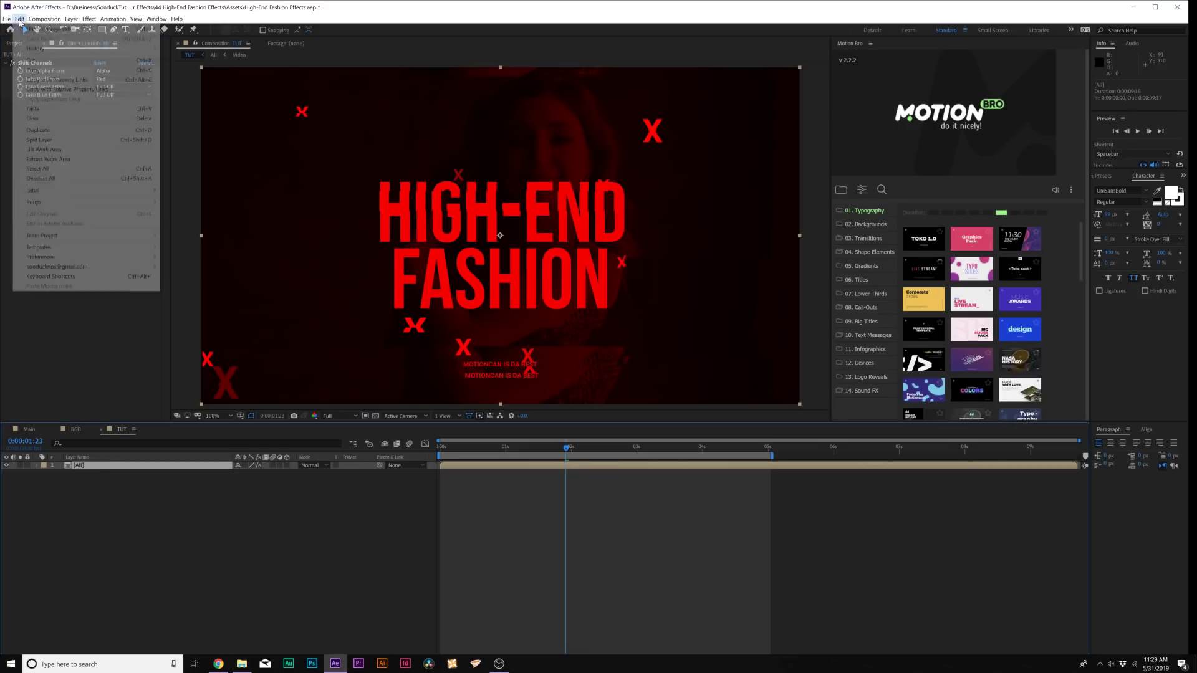
{"action": "left_click", "coordinate": [42, 129]}
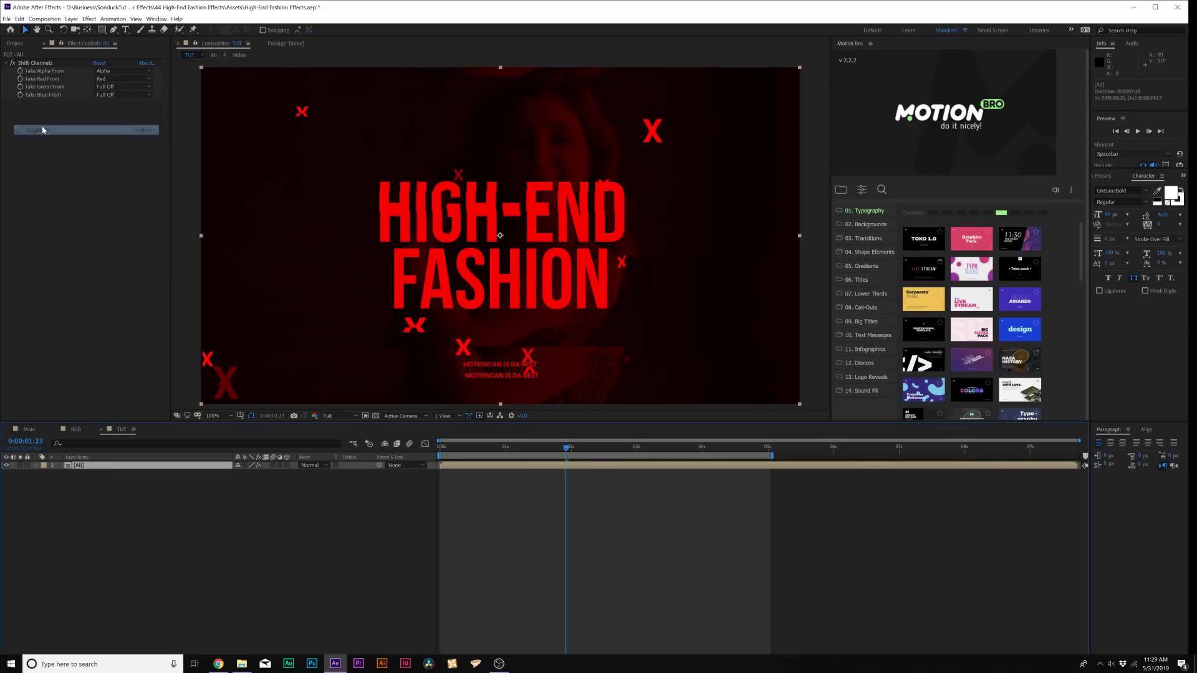
{"action": "left_click", "coordinate": [108, 79]}
{"action": "left_click", "coordinate": [116, 177]}
{"action": "left_click", "coordinate": [106, 86]}
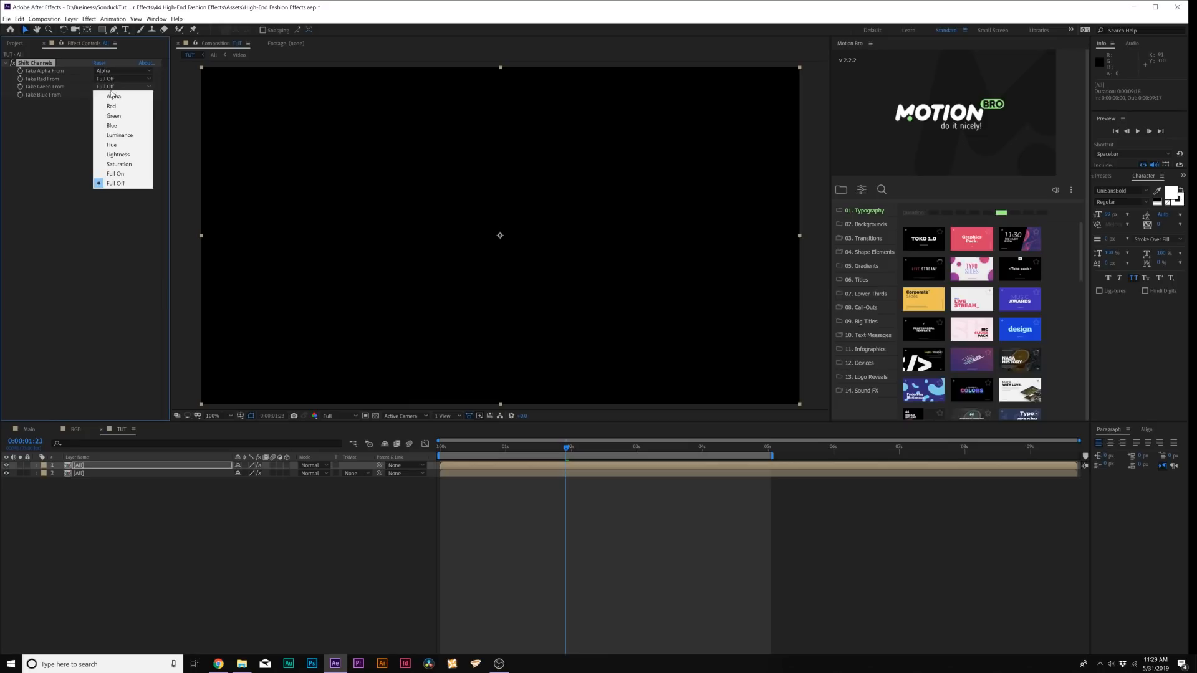
{"action": "left_click", "coordinate": [115, 114]}
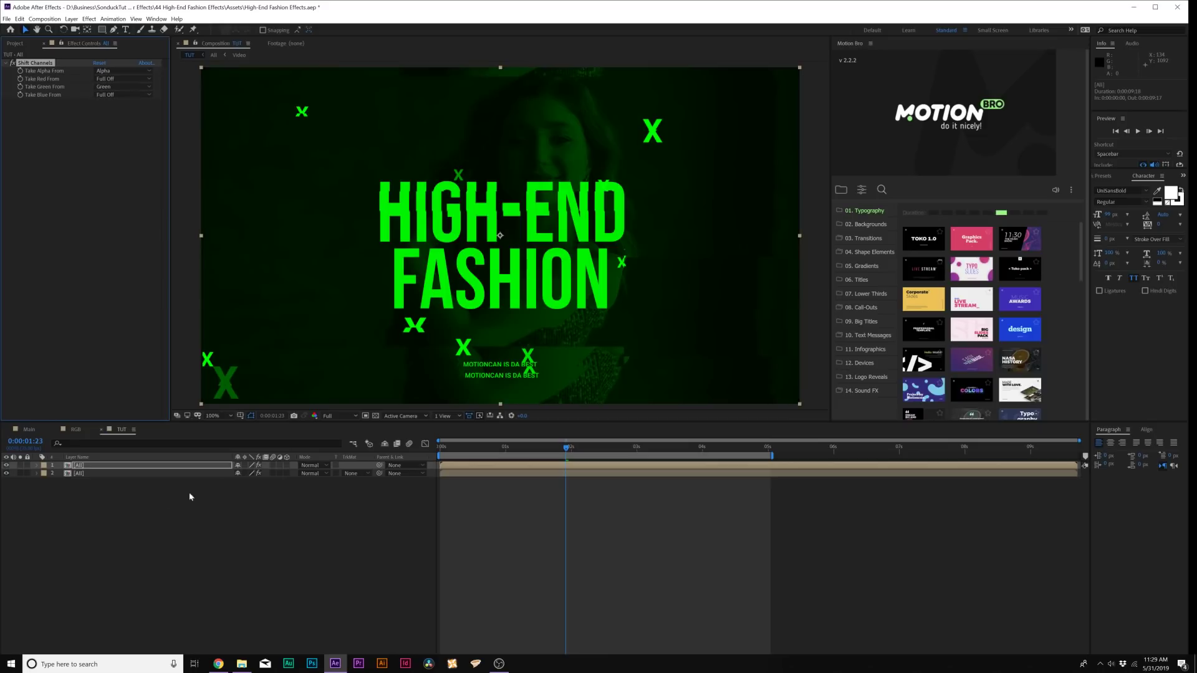
Step: Duplicate again and make the newest copy blue-only (green off, blue from Blue)
{"action": "left_click", "coordinate": [108, 465]}
{"action": "key", "text": "ctrl+d"}
{"action": "left_click", "coordinate": [123, 87]}
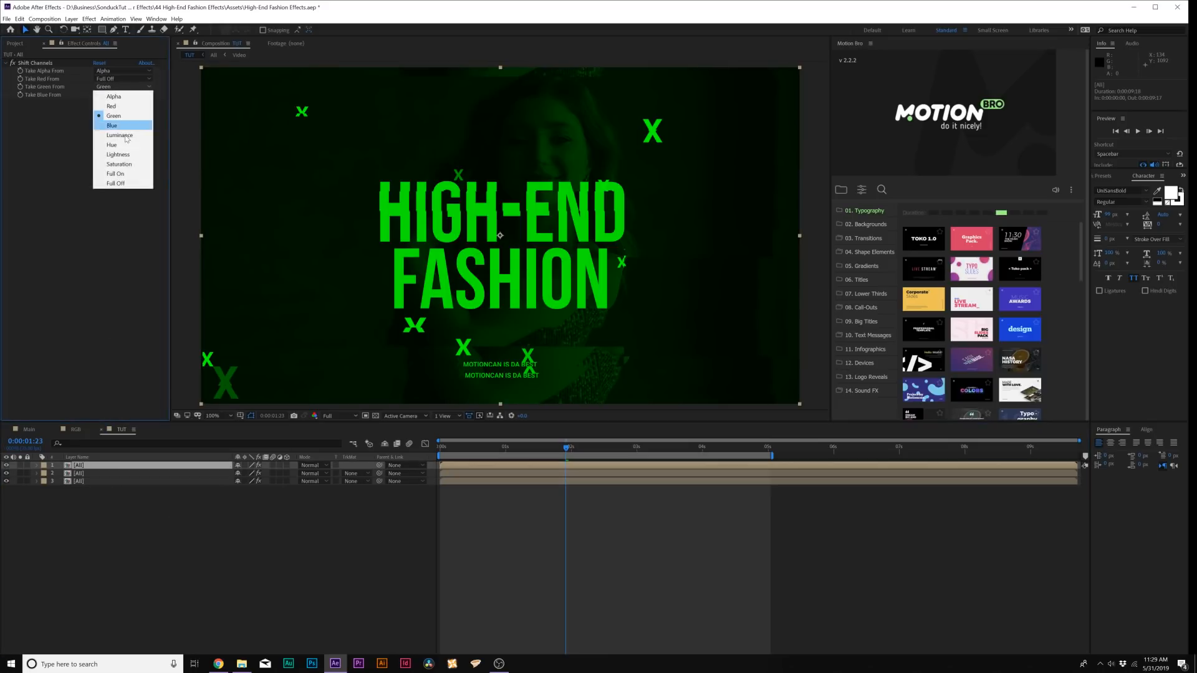
{"action": "left_click", "coordinate": [116, 178]}
{"action": "left_click", "coordinate": [114, 96]}
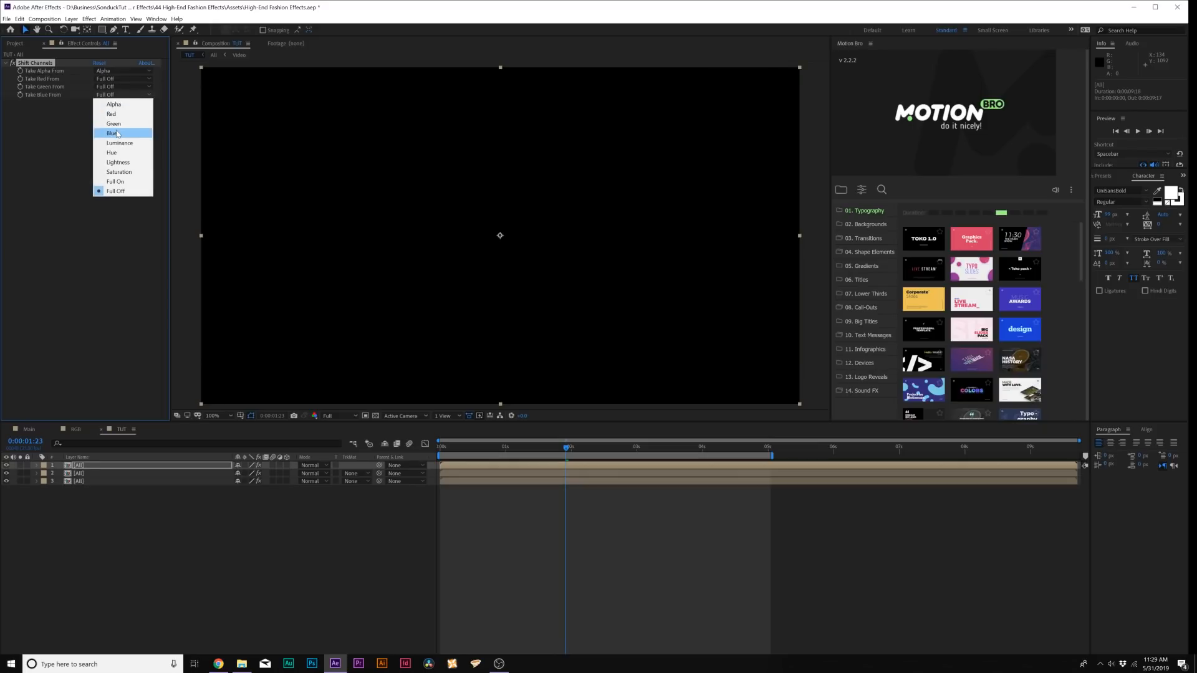
{"action": "left_click", "coordinate": [117, 134]}
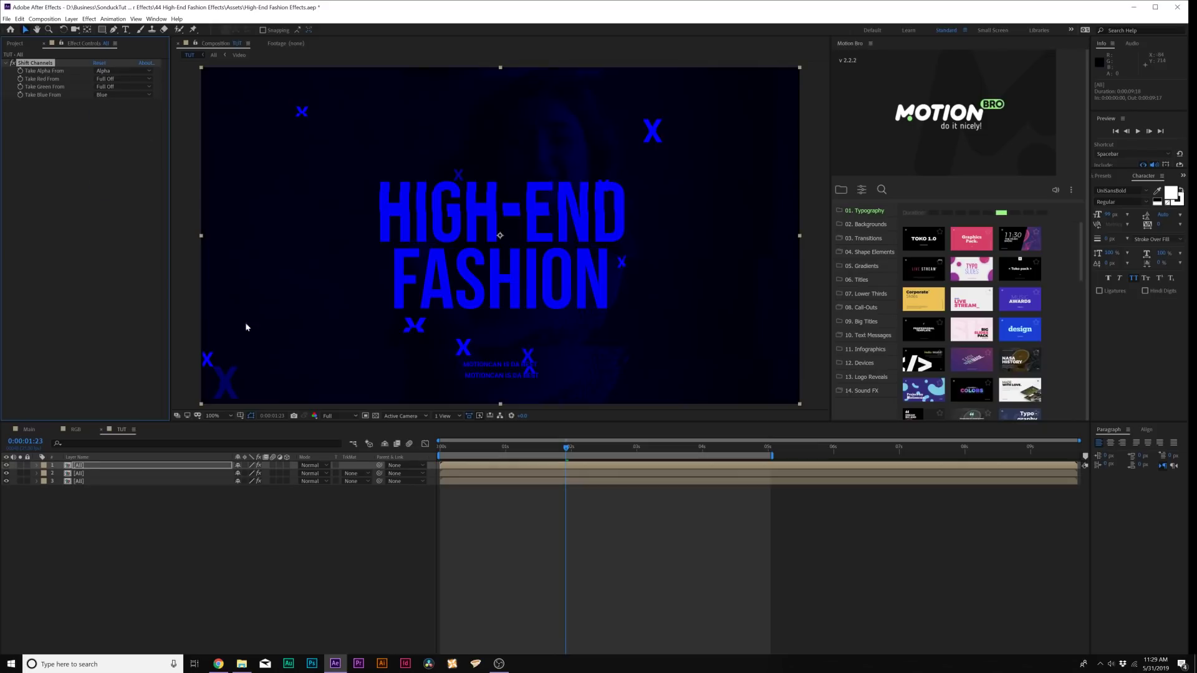
Step: Set the two upper channel copies' blend mode to Screen
{"action": "left_click", "coordinate": [91, 474], "text": "ctrl"}
{"action": "left_click", "coordinate": [304, 467]}
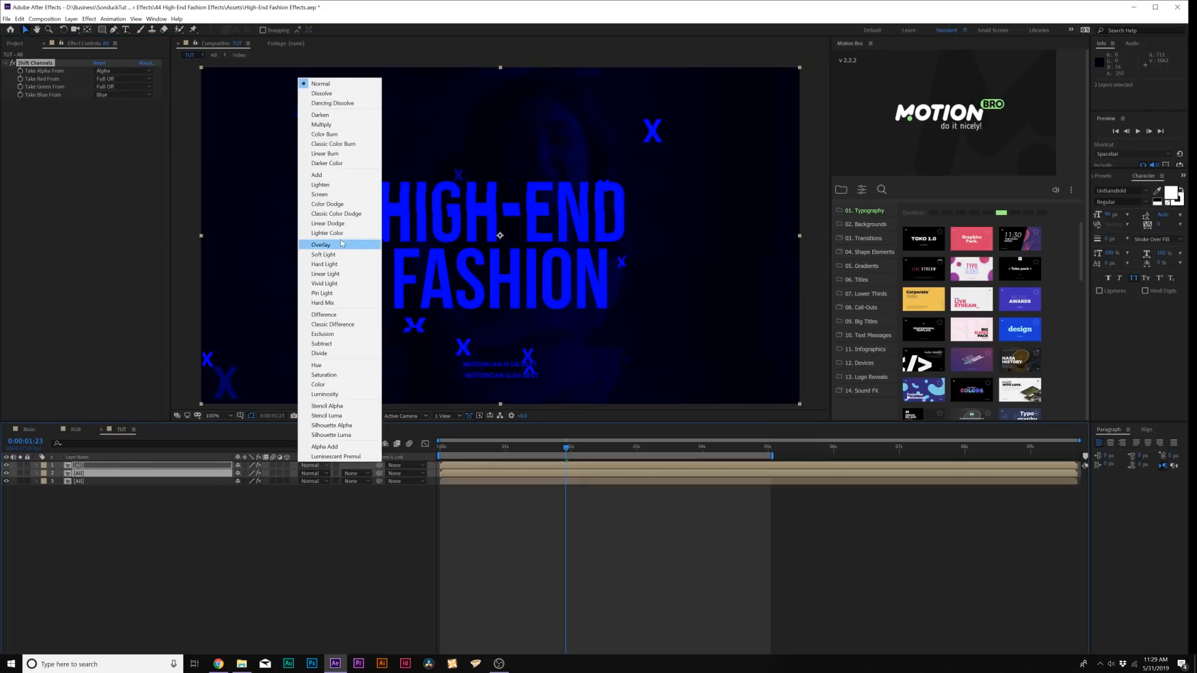
{"action": "left_click", "coordinate": [330, 194]}
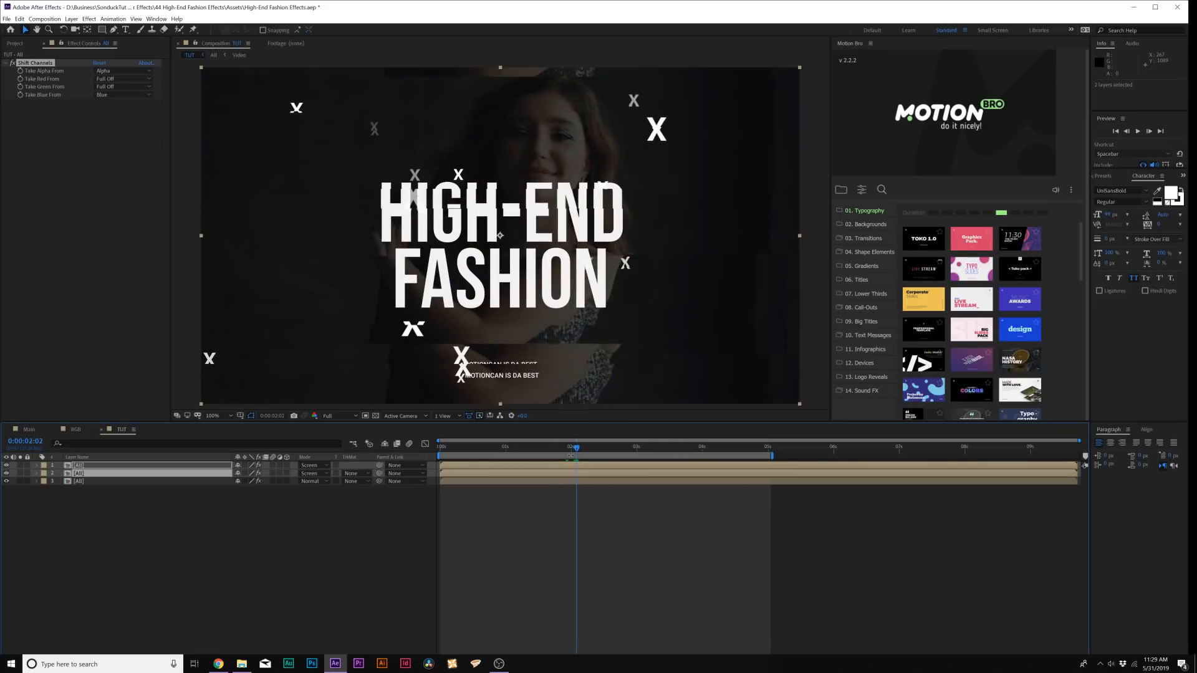
{"action": "left_click", "coordinate": [180, 519]}
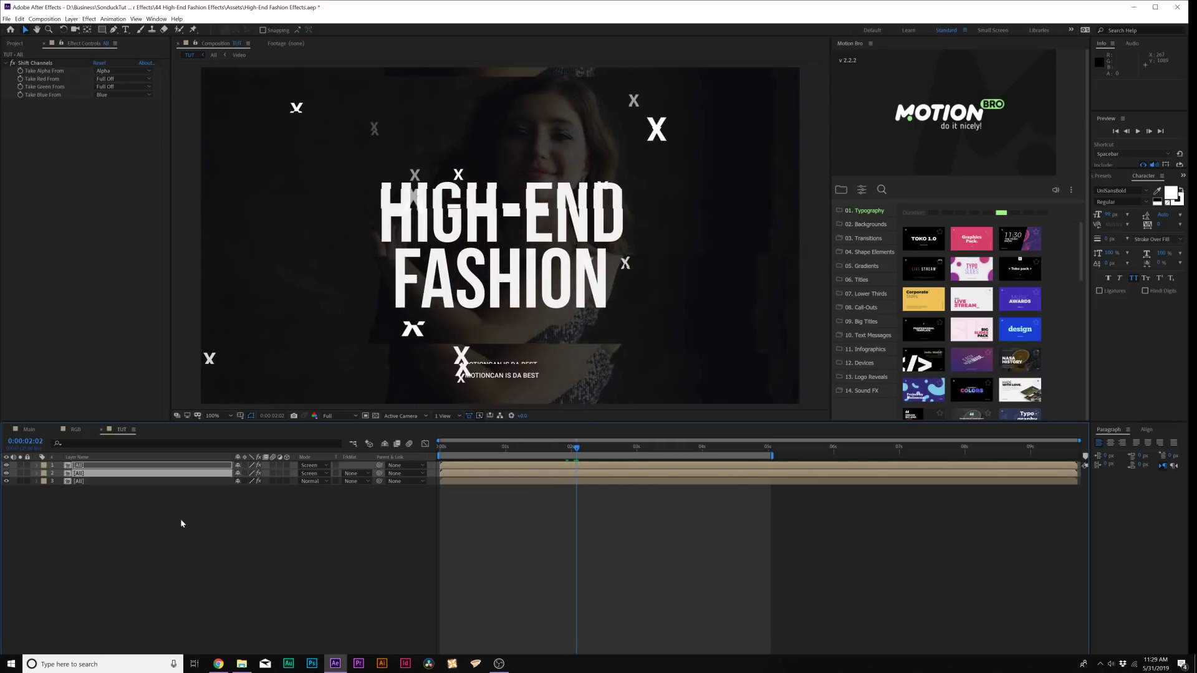
{"action": "left_click", "coordinate": [87, 481]}
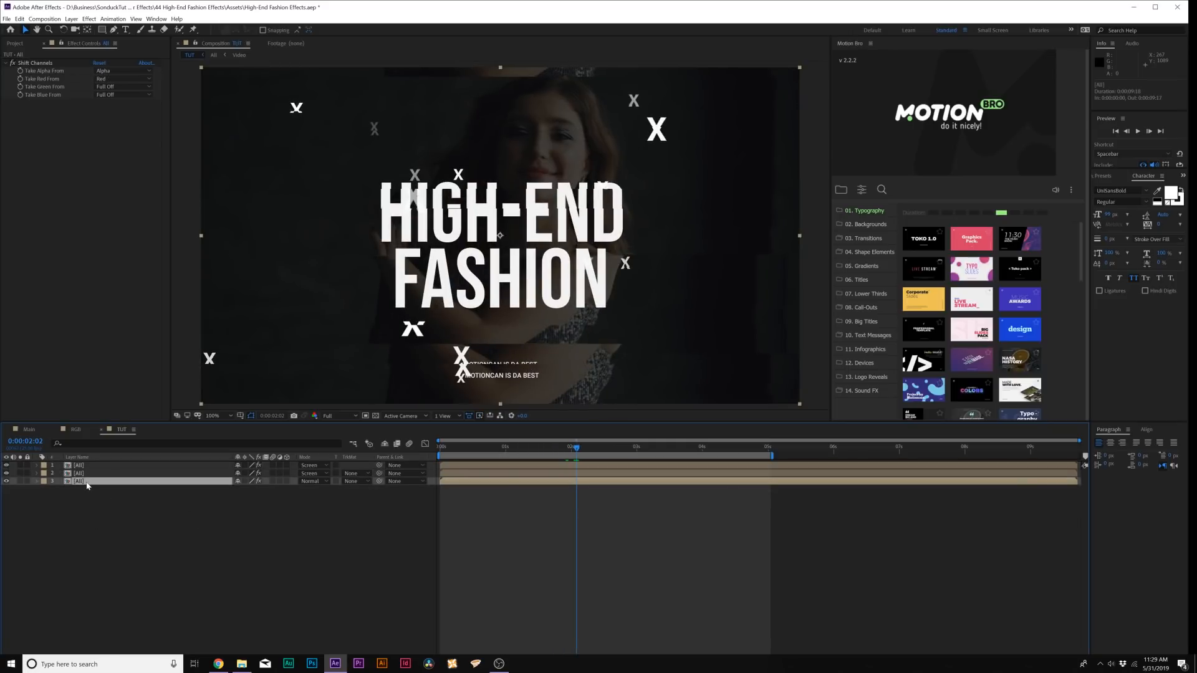
{"action": "left_click_drag", "start_coordinate": [241, 489], "coordinate": [89, 523]}
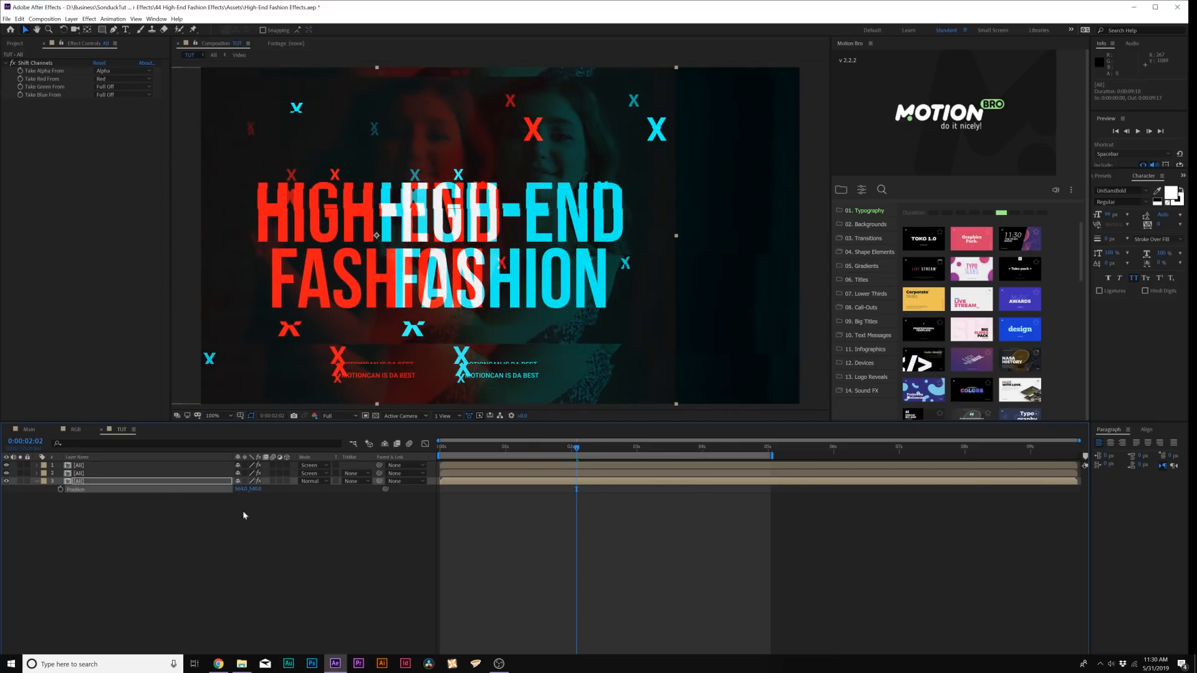
{"action": "key", "text": "ctrl+z"}
{"action": "left_click_drag", "start_coordinate": [449, 452], "coordinate": [390, 445]}
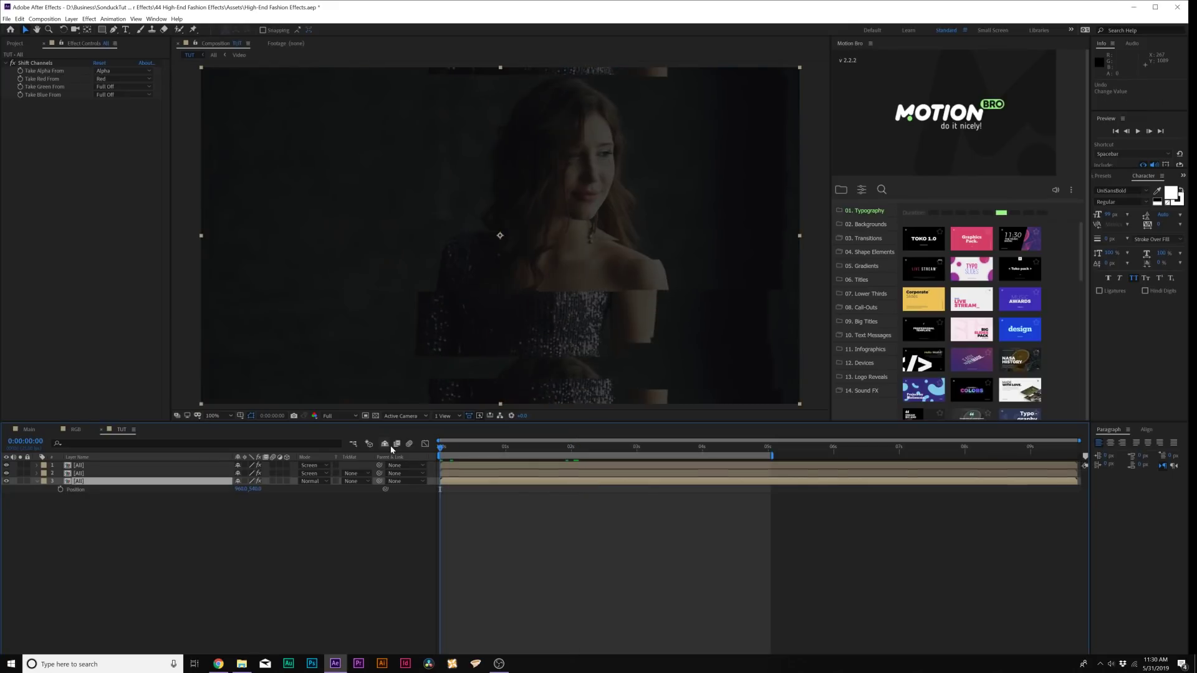
Step: Add a wiggle(2,10) expression to the red copy's Position and preview the jittering channel split
{"action": "left_click", "coordinate": [60, 490], "text": "alt"}
{"action": "type", "text": "wiggle(2,10"}
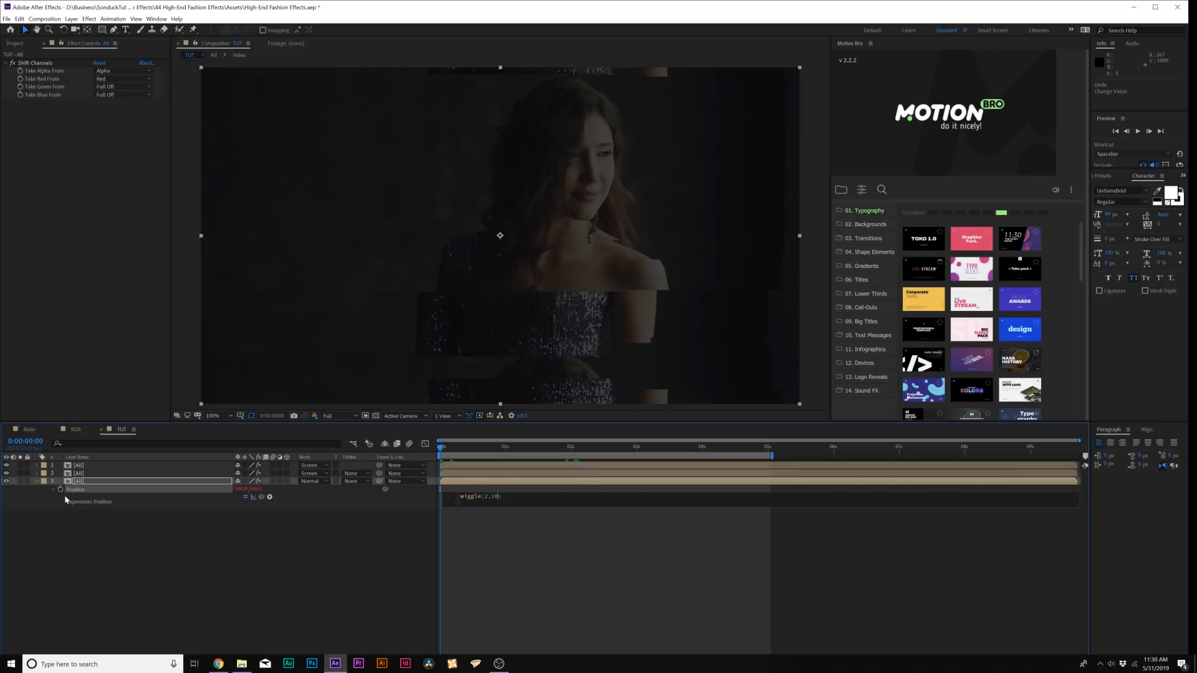
{"action": "left_click", "coordinate": [374, 585]}
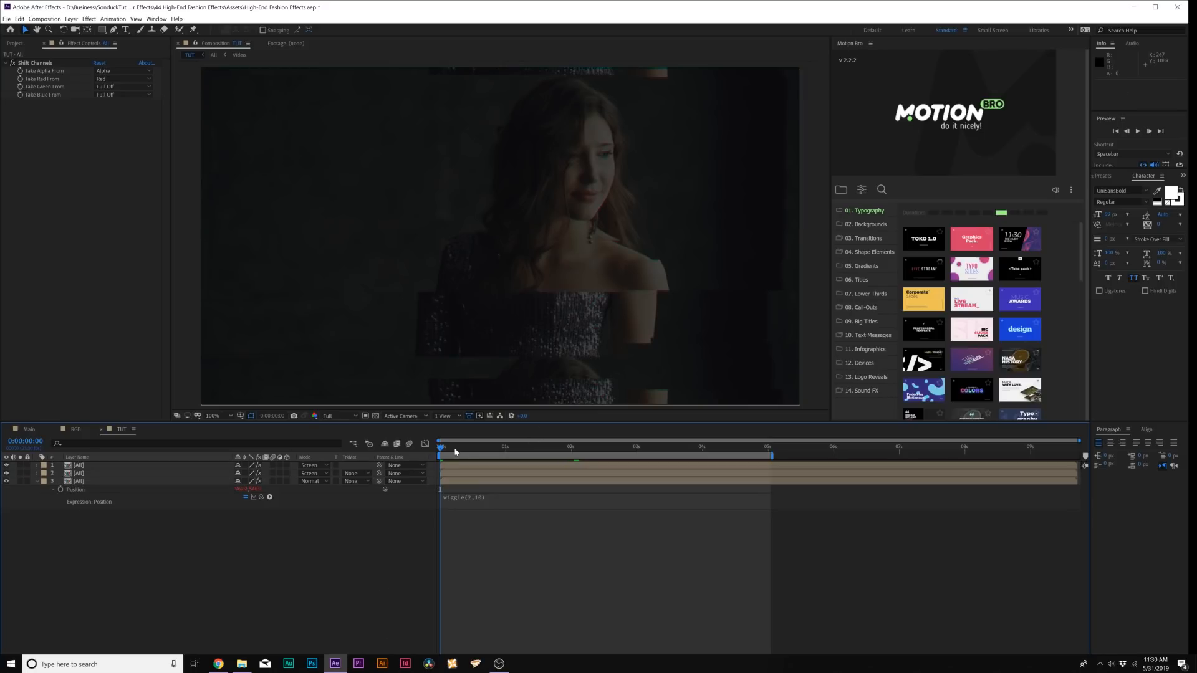
{"action": "key", "text": "space"}
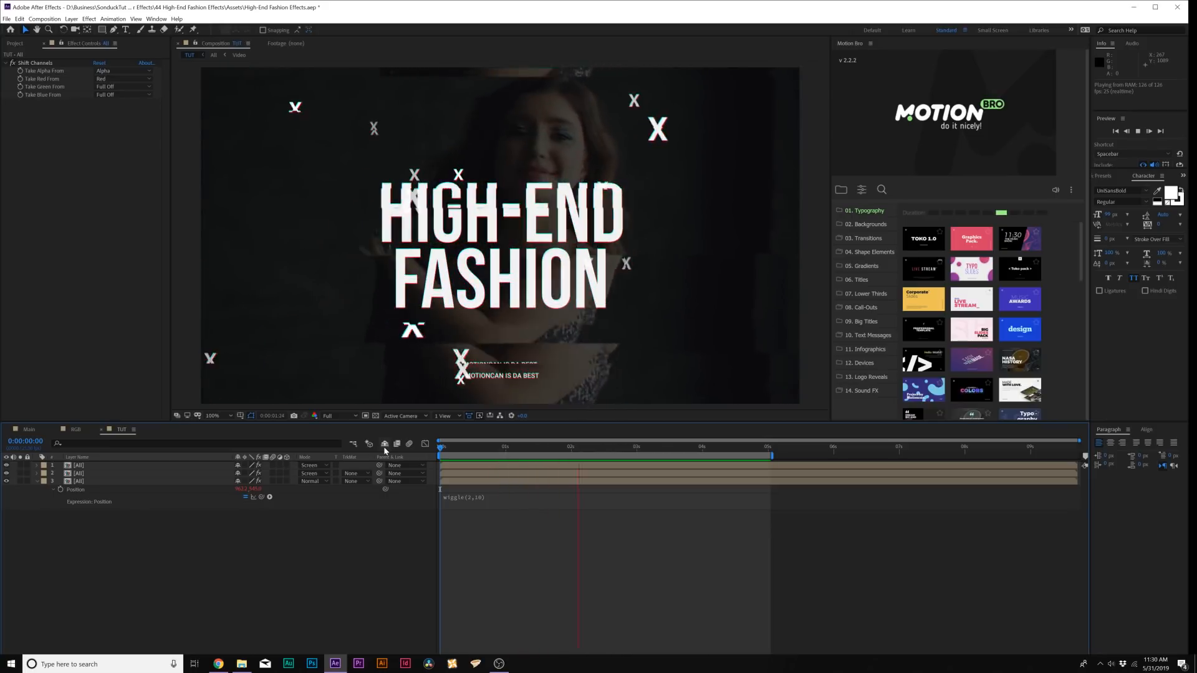